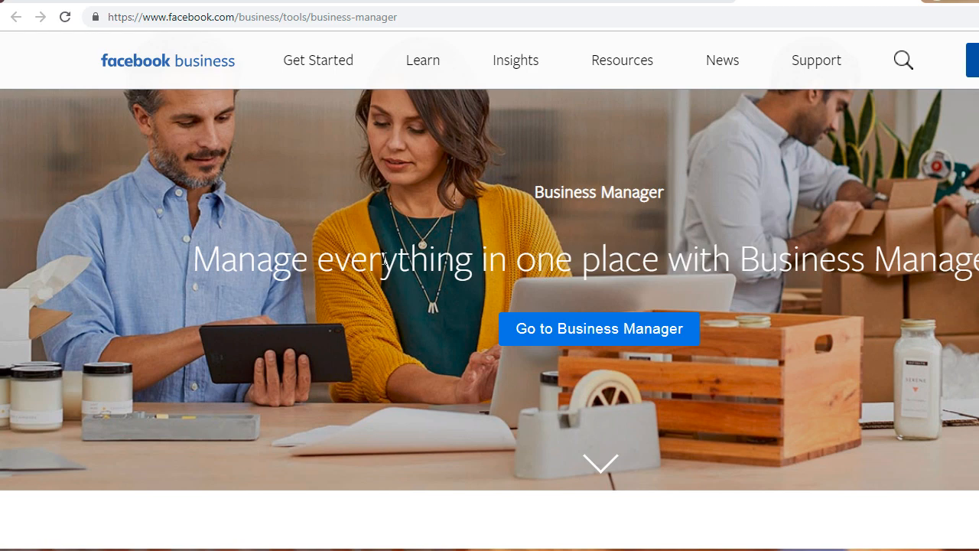
Read through the Business Manager overview page, covering access management, taking action and safeguarding the business
scroll(384, 259, "down", 5)
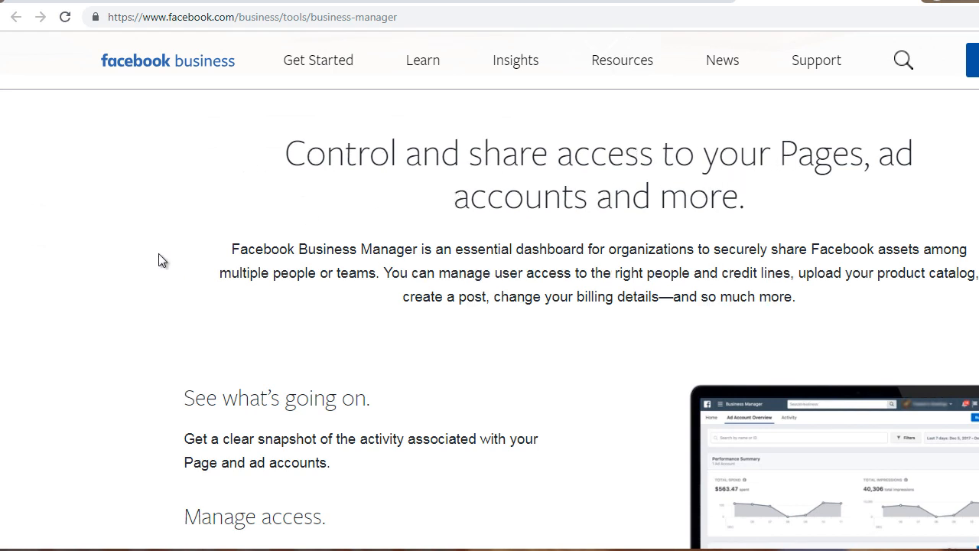
scroll(159, 261, "down", 3)
scroll(159, 257, "down", 1)
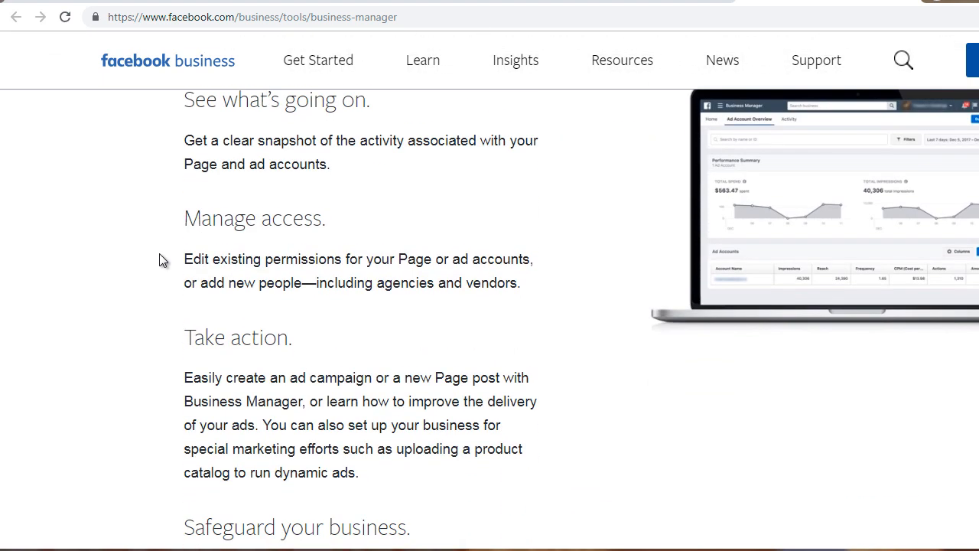
scroll(160, 257, "up", 1)
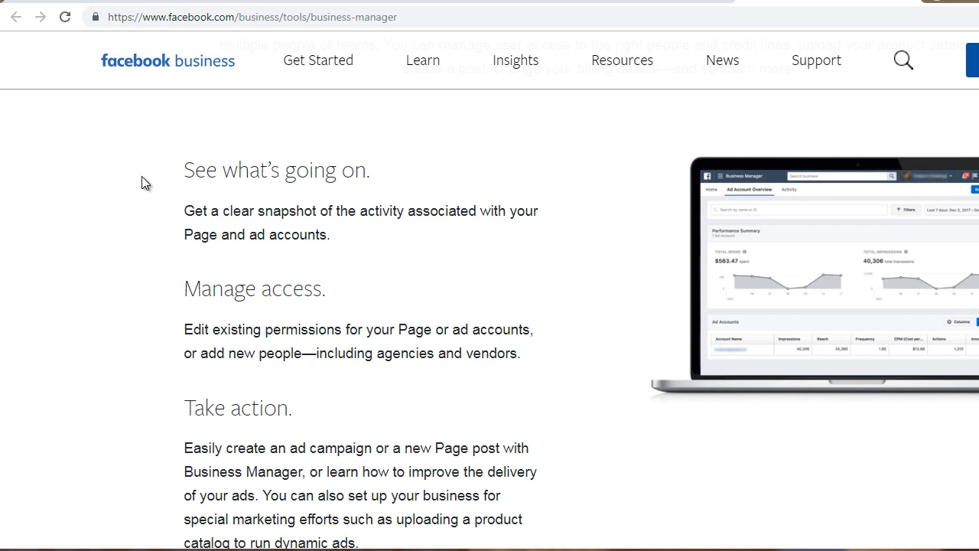
scroll(159, 182, "down", 1)
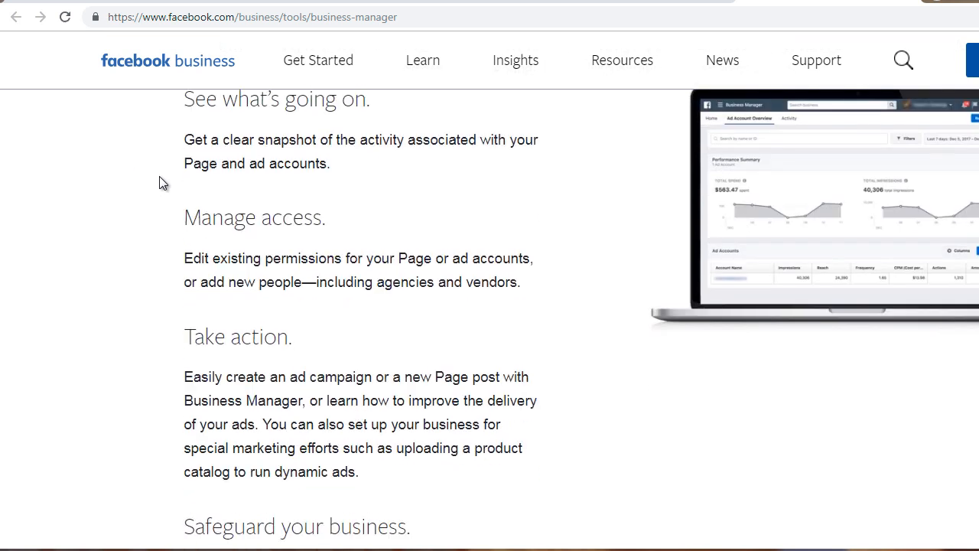
left_click_drag(253, 253, 391, 250)
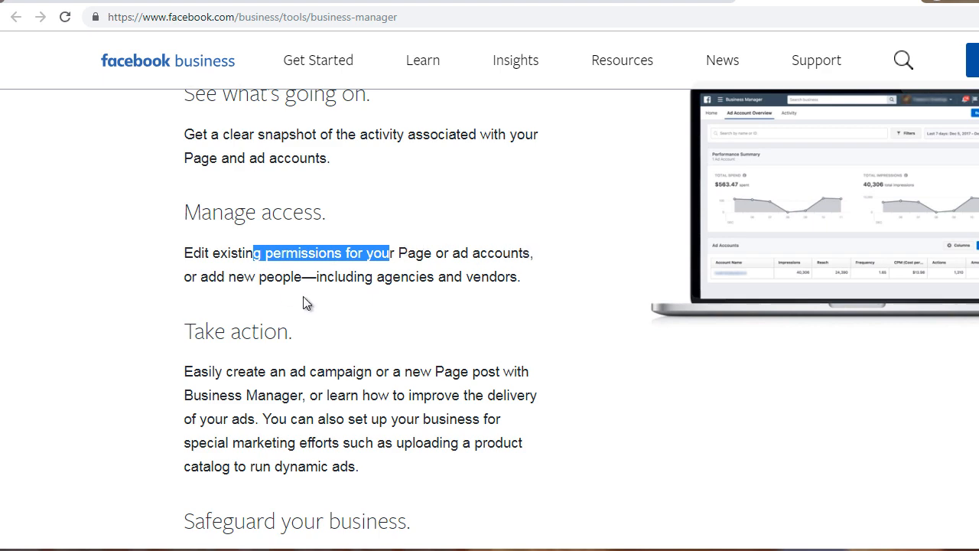
scroll(192, 295, "down", 2)
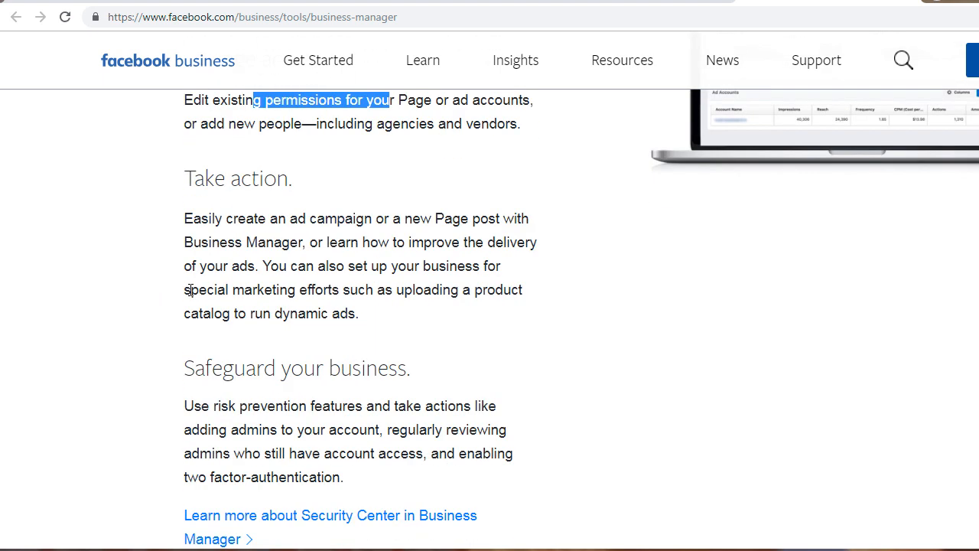
scroll(192, 291, "down", 1)
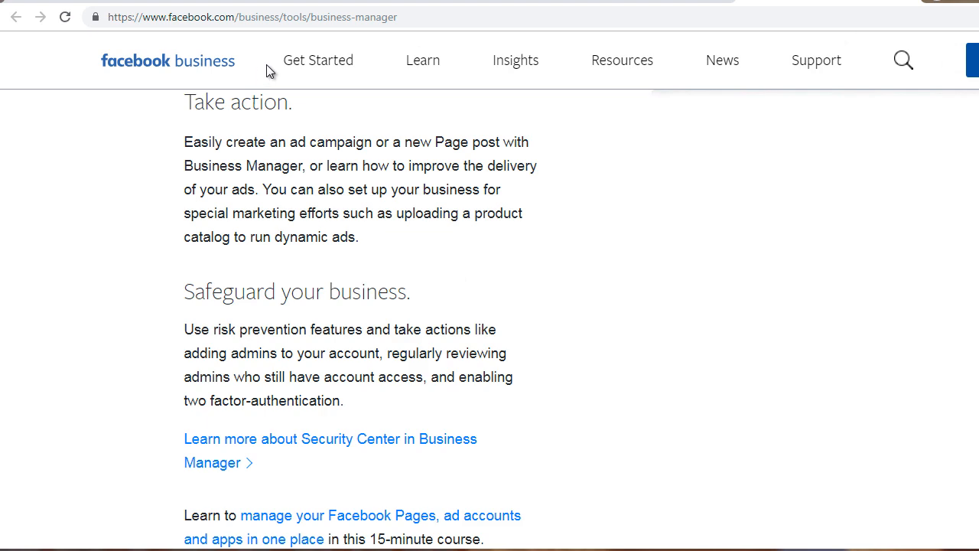
Switch to the Create Your Business Manager Account form and examine its required fields
left_click(631, 2)
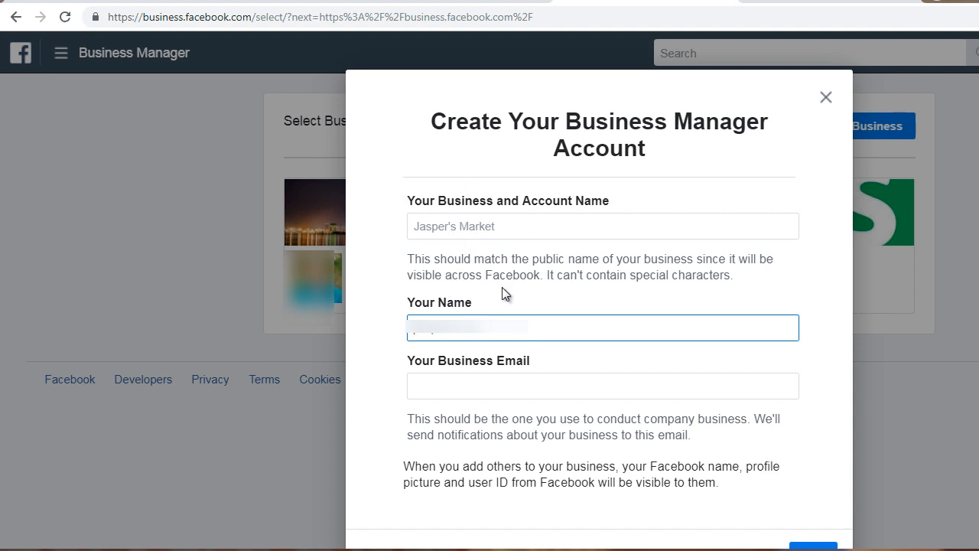
scroll(405, 401, "down", 2)
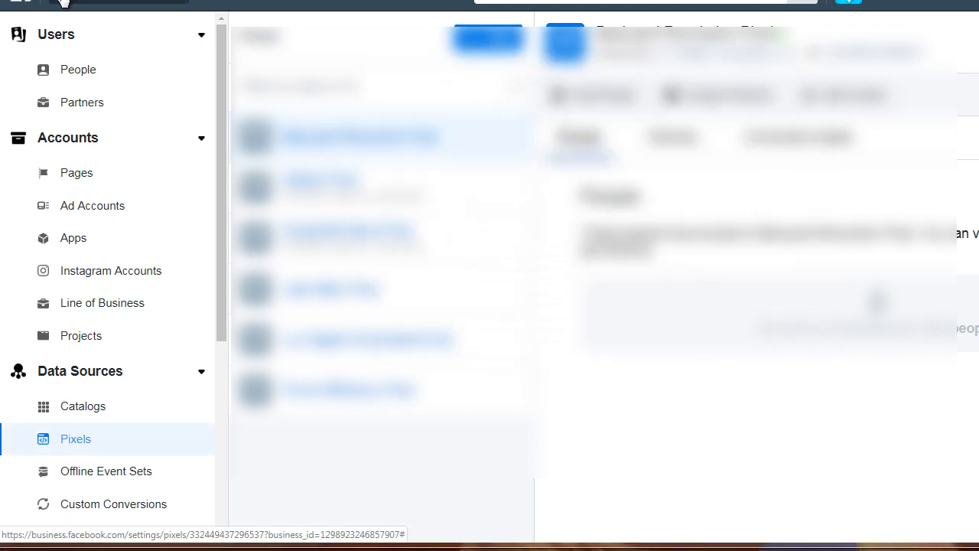
Open the Pixels data sources in Events Manager and start adding a new Facebook Pixel
left_click(64, 3)
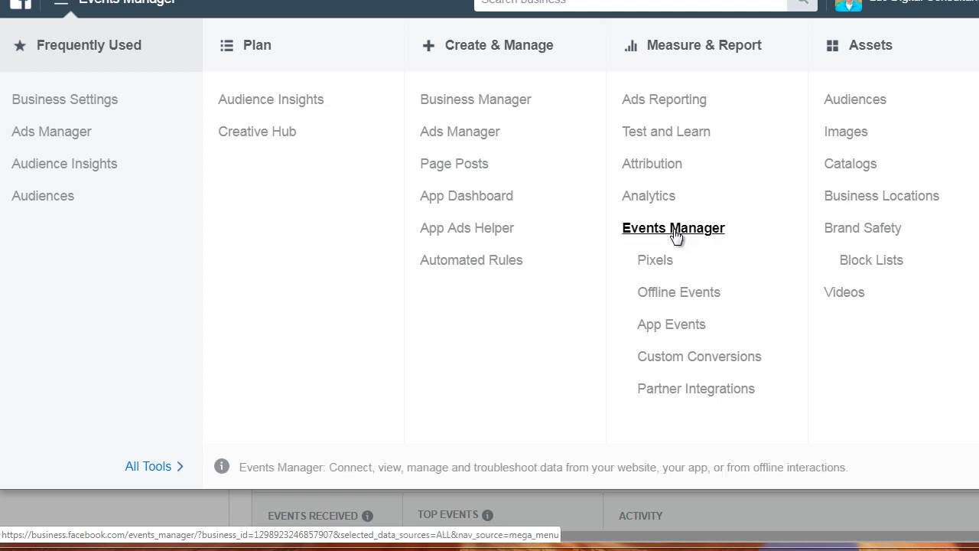
left_click(647, 260)
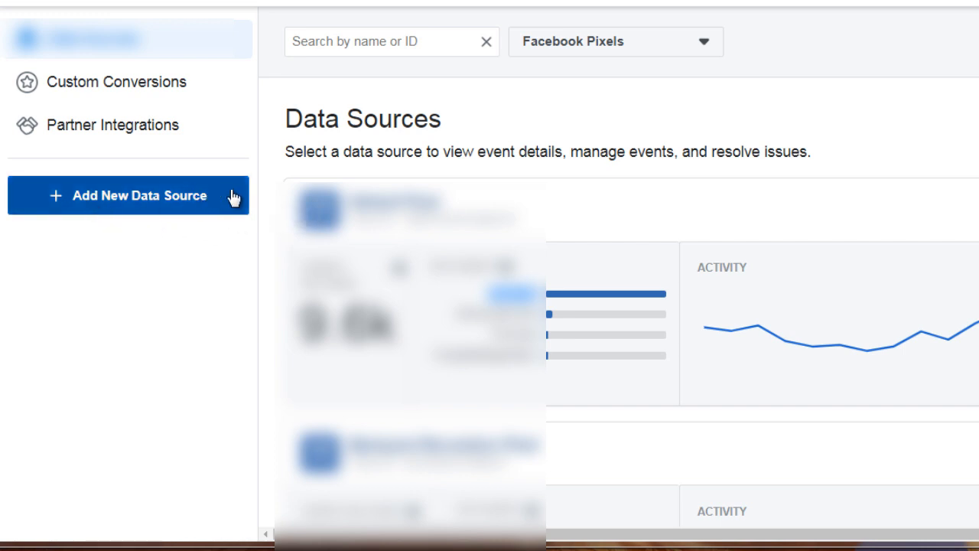
left_click(131, 212)
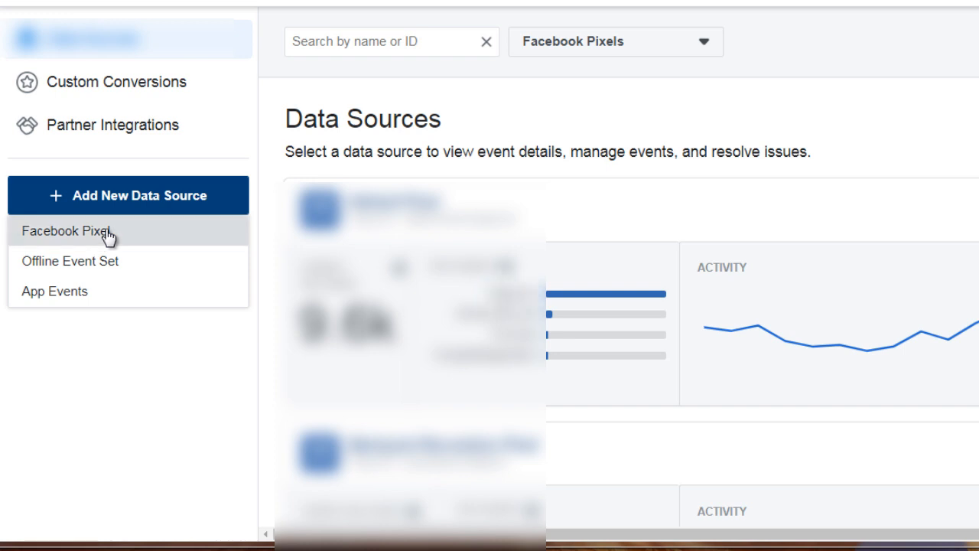
left_click(108, 238)
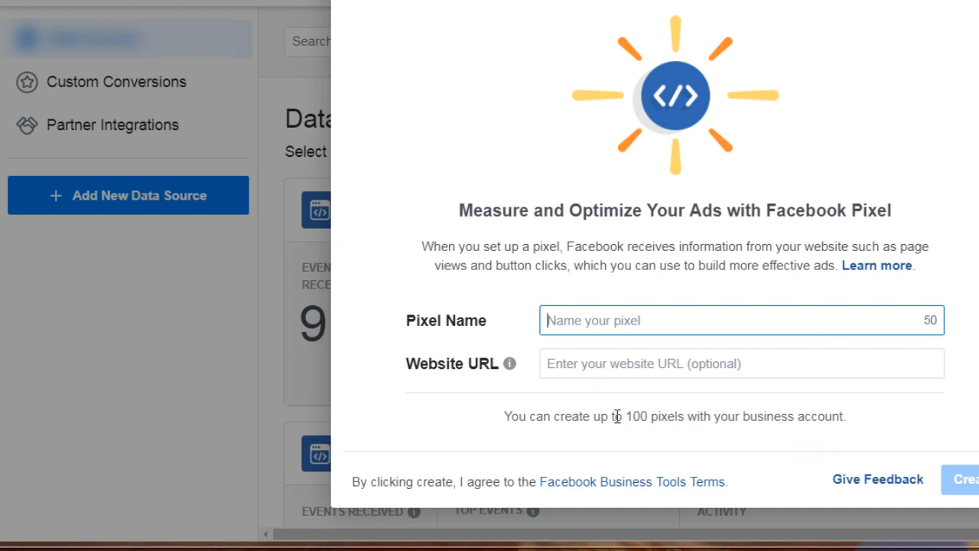
left_click_drag(628, 416, 848, 423)
left_click(814, 413)
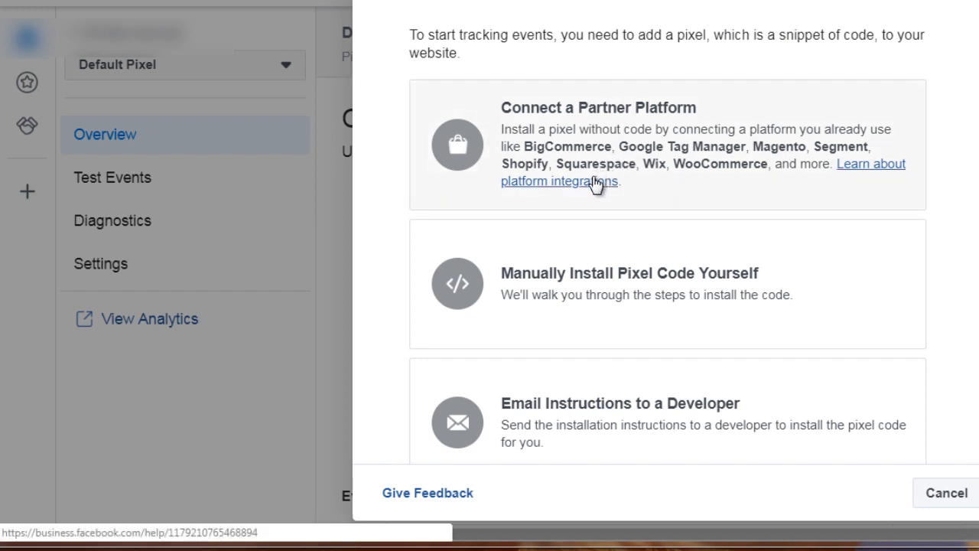
Choose to manually install the pixel code for the Default Pixel
scroll(396, 263, "down", 1)
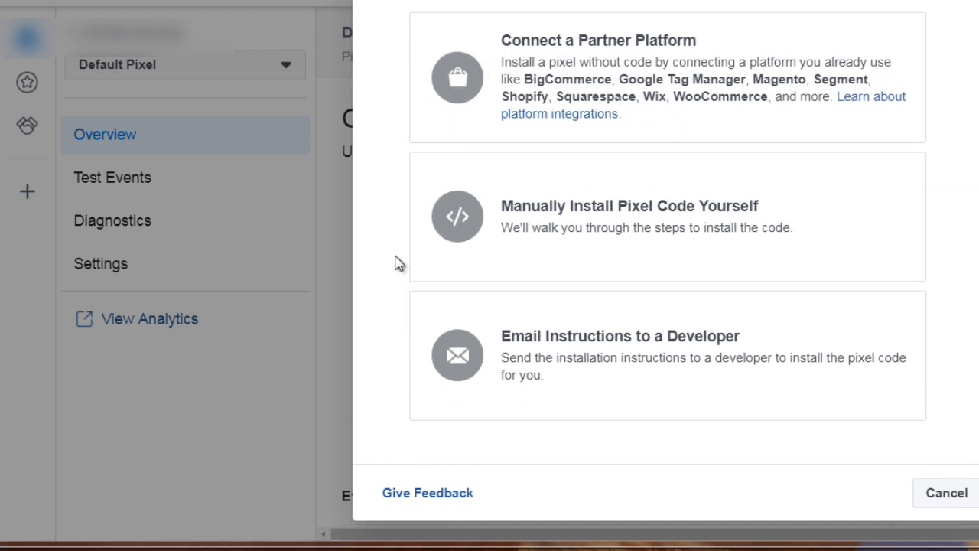
scroll(385, 216, "up", 1)
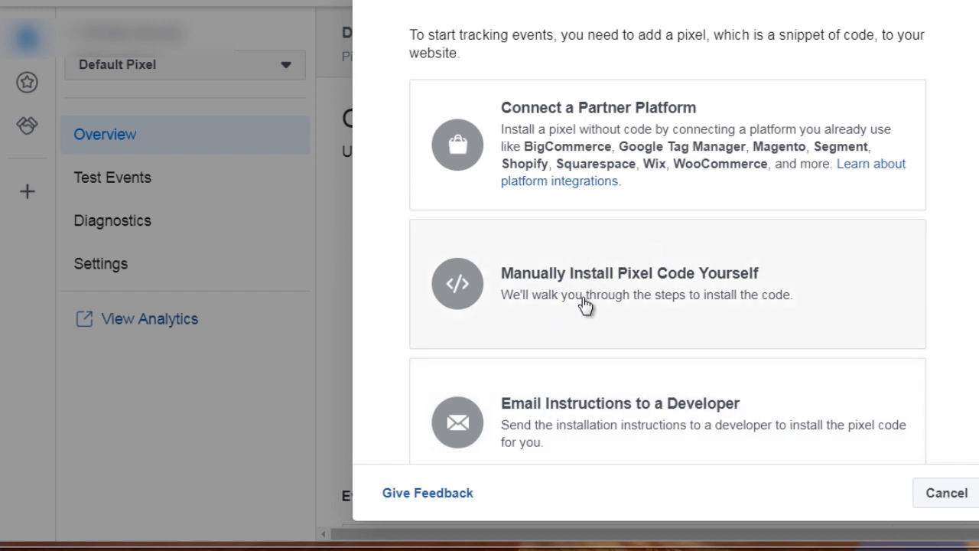
left_click(584, 298)
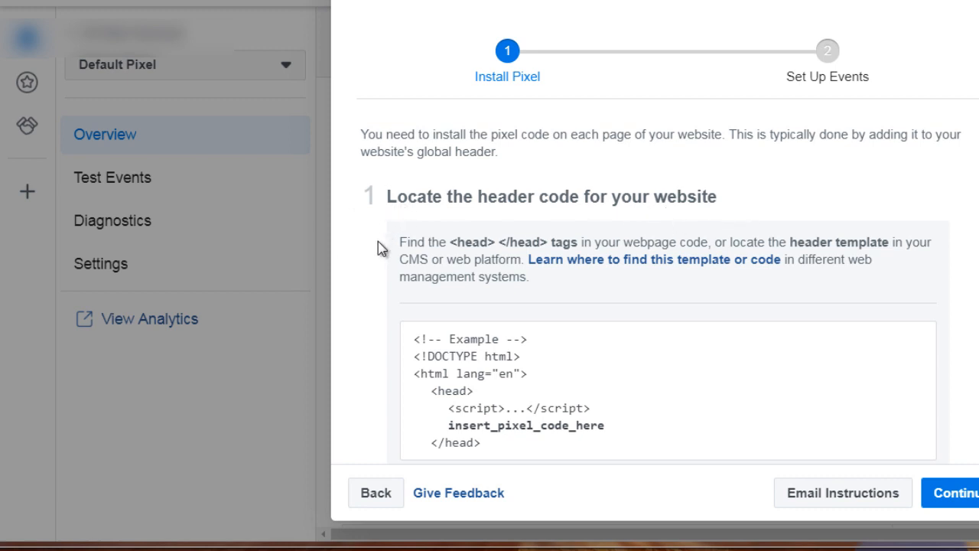
Copy the entire Facebook pixel code from the website header installation instructions
scroll(372, 250, "down", 1)
scroll(372, 251, "down", 1)
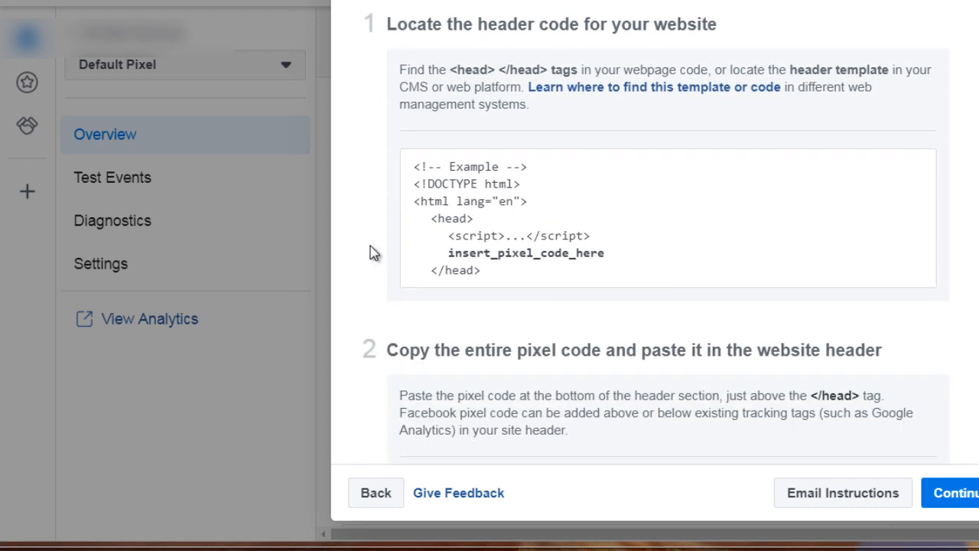
scroll(370, 252, "down", 1)
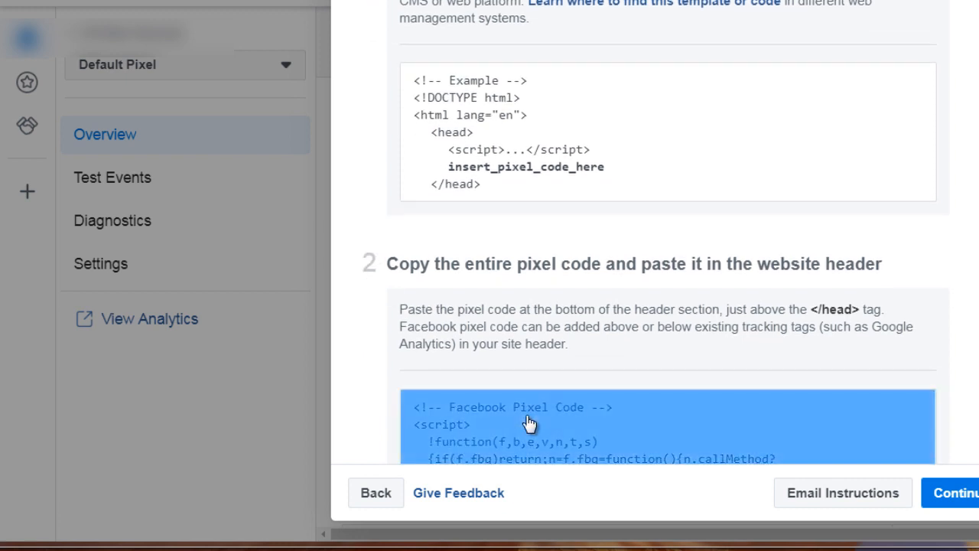
left_click(620, 415)
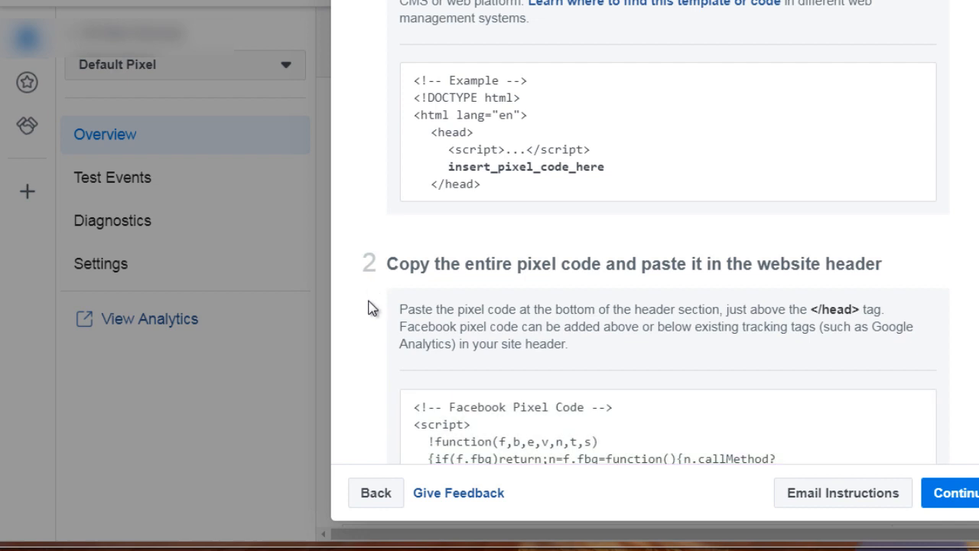
Turn on Automatic Advanced Matching for the pixel and continue to Set Up Events
scroll(375, 214, "up", 1)
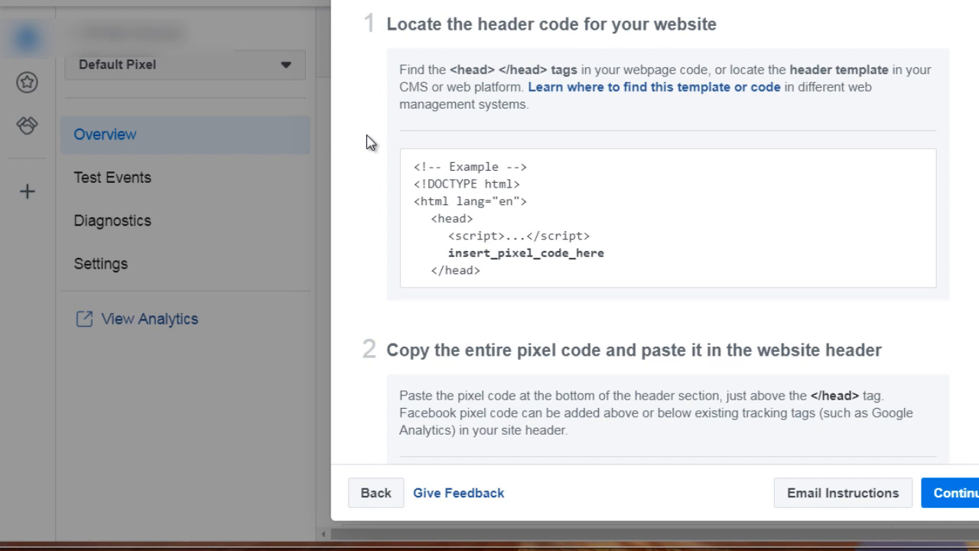
scroll(370, 141, "down", 6)
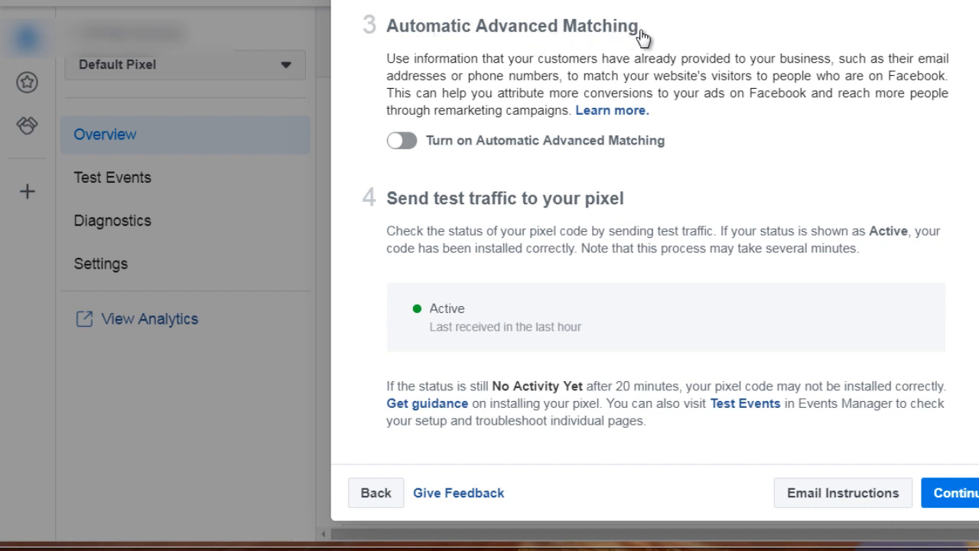
left_click(403, 142)
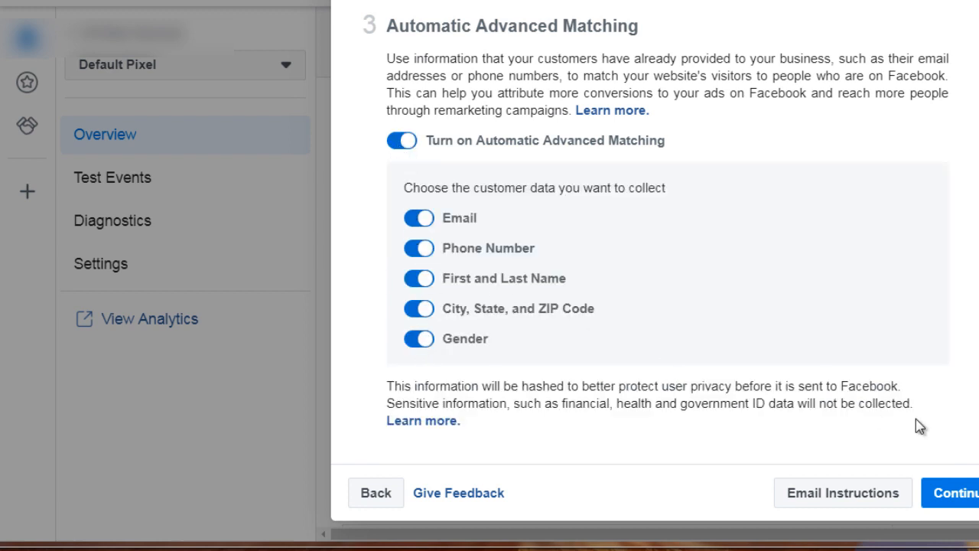
left_click(966, 494)
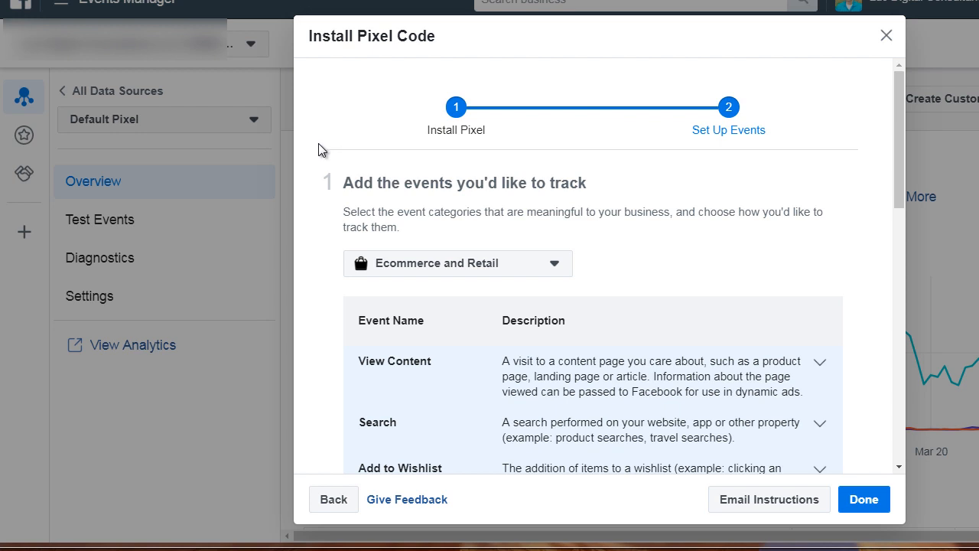
Select Ecommerce and Retail as the business category for the events to track
scroll(318, 150, "down", 2)
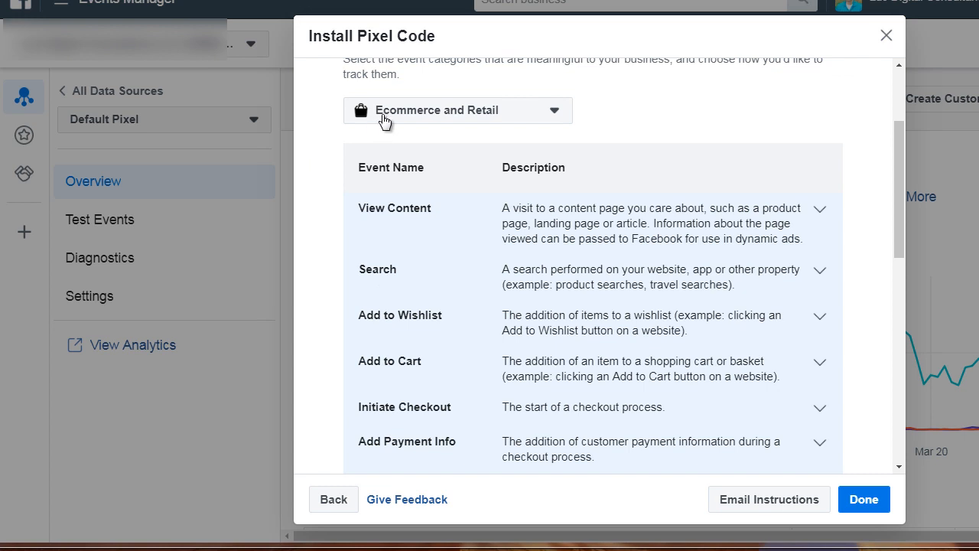
left_click(384, 121)
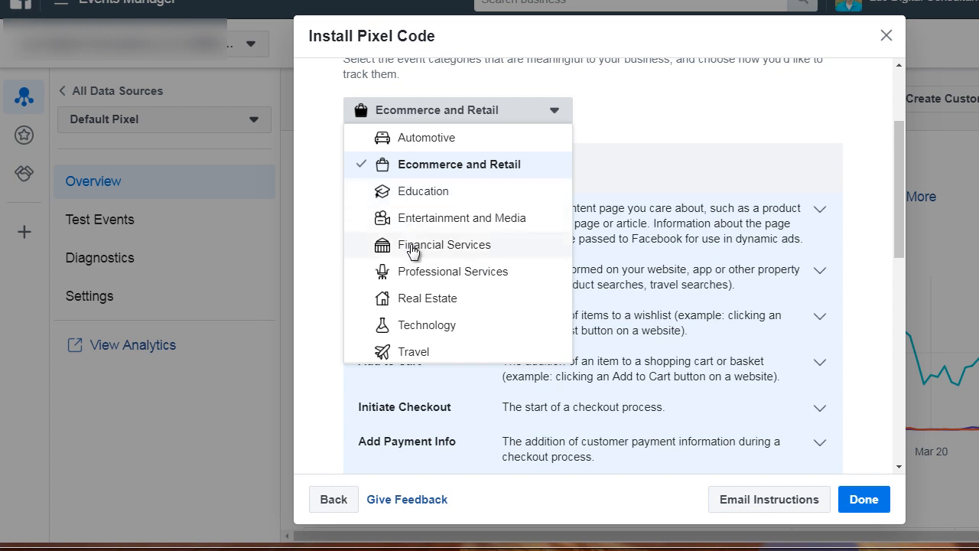
scroll(411, 268, "down", 1)
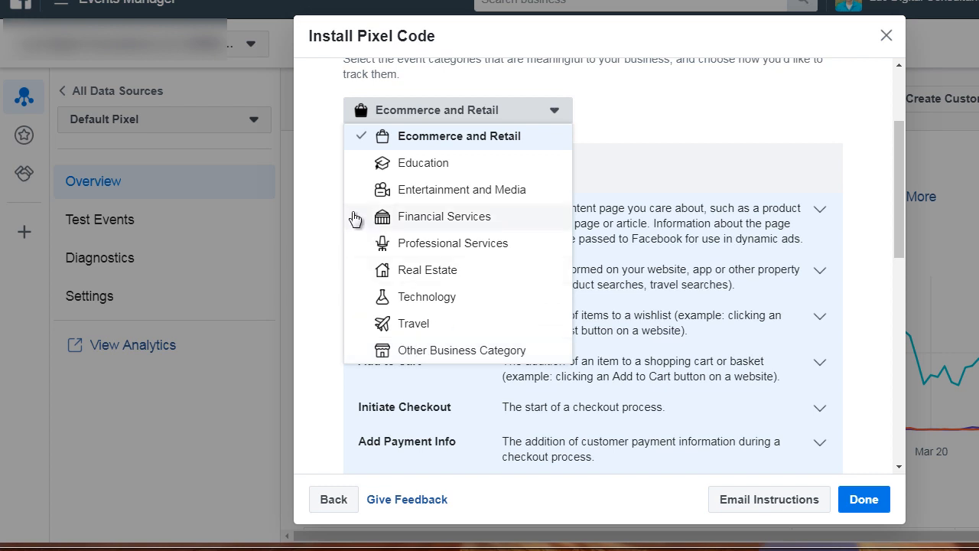
scroll(354, 218, "up", 1)
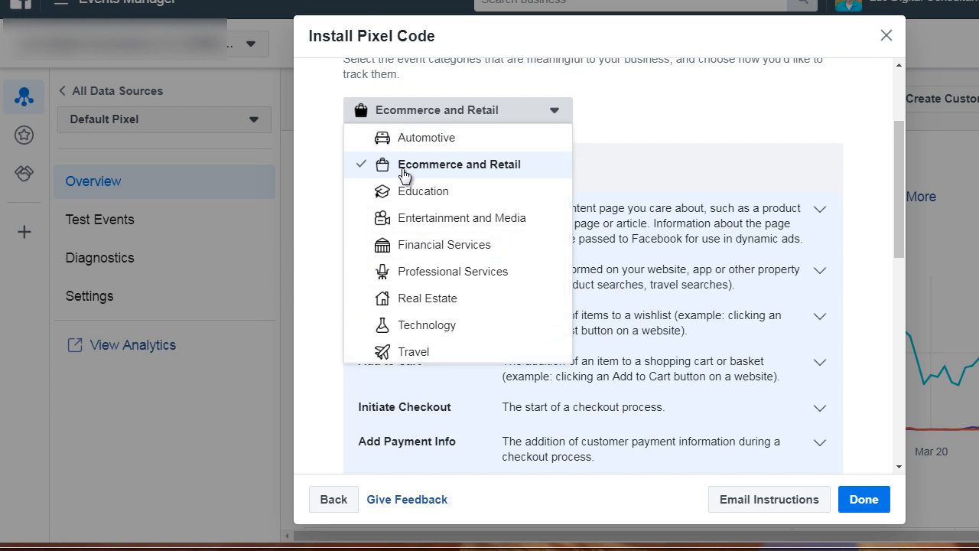
left_click(405, 166)
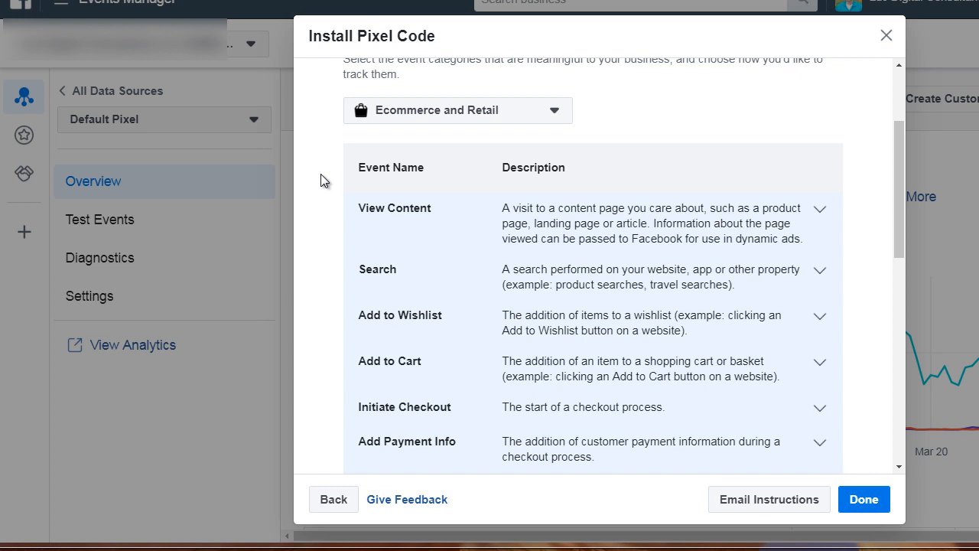
Review the Ecommerce and Retail event list and its descriptions, from View Content to Schedule
scroll(321, 180, "down", 1)
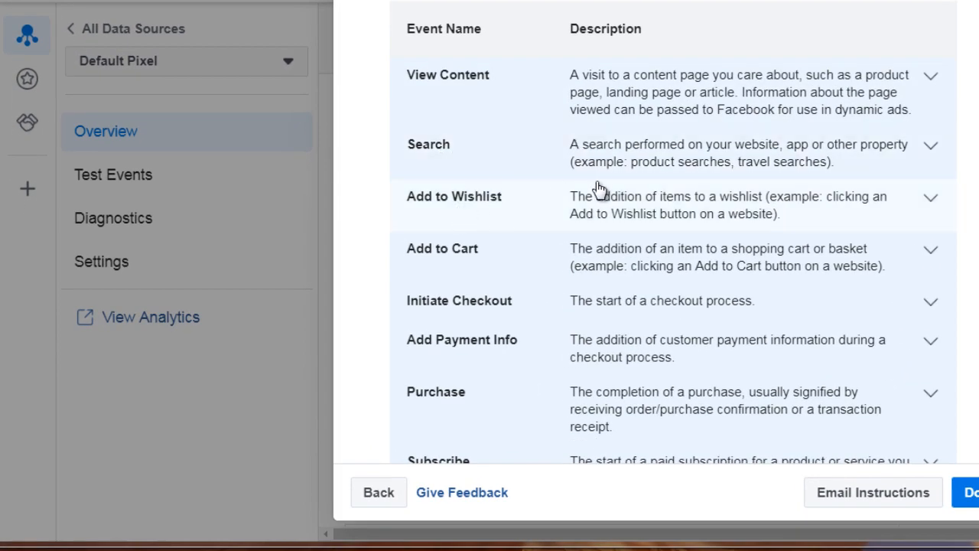
scroll(685, 210, "down", 1)
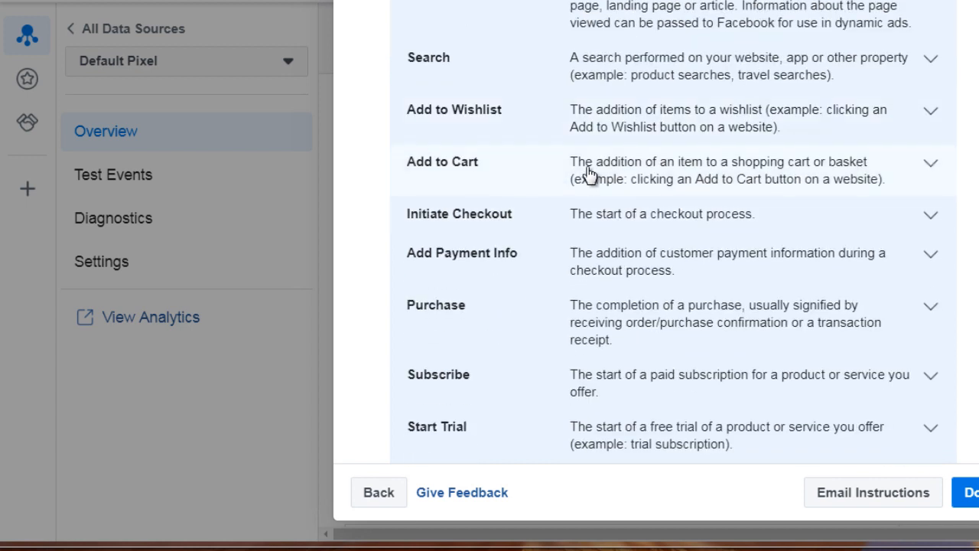
scroll(604, 165, "down", 1)
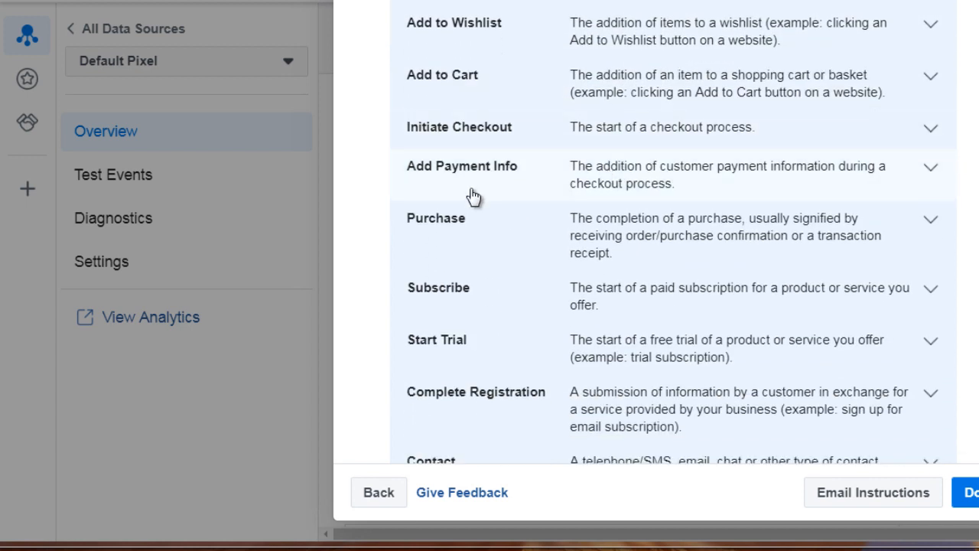
scroll(593, 191, "down", 1)
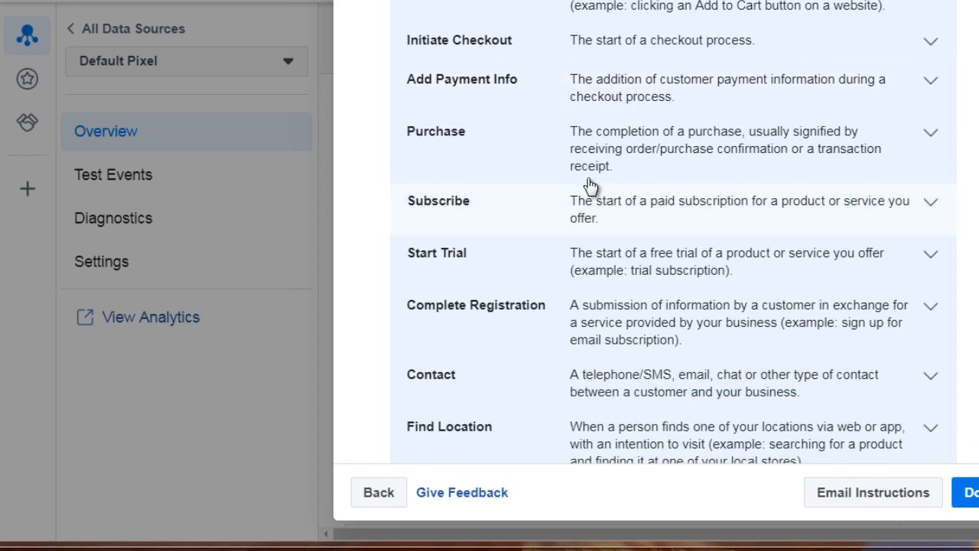
scroll(520, 206, "down", 1)
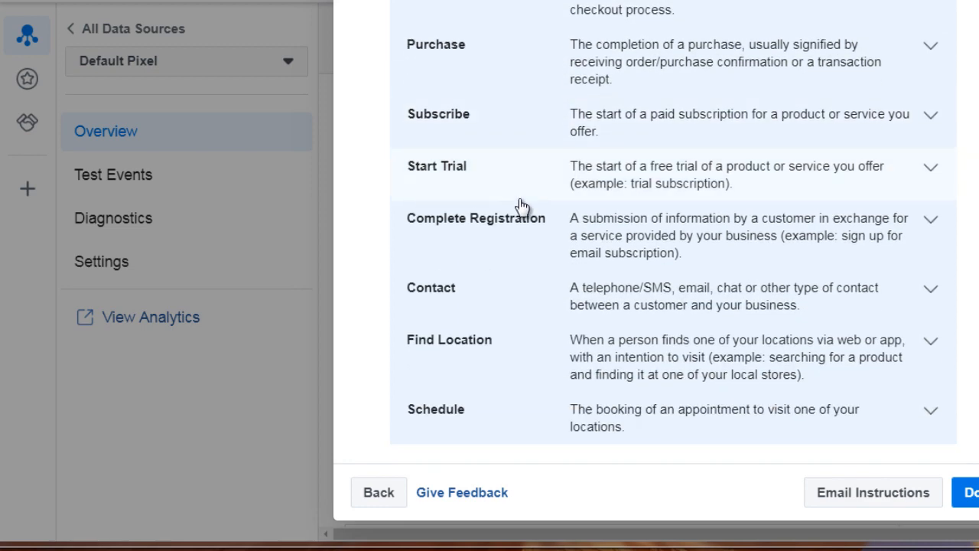
scroll(522, 235, "down", 2)
scroll(522, 234, "up", 8)
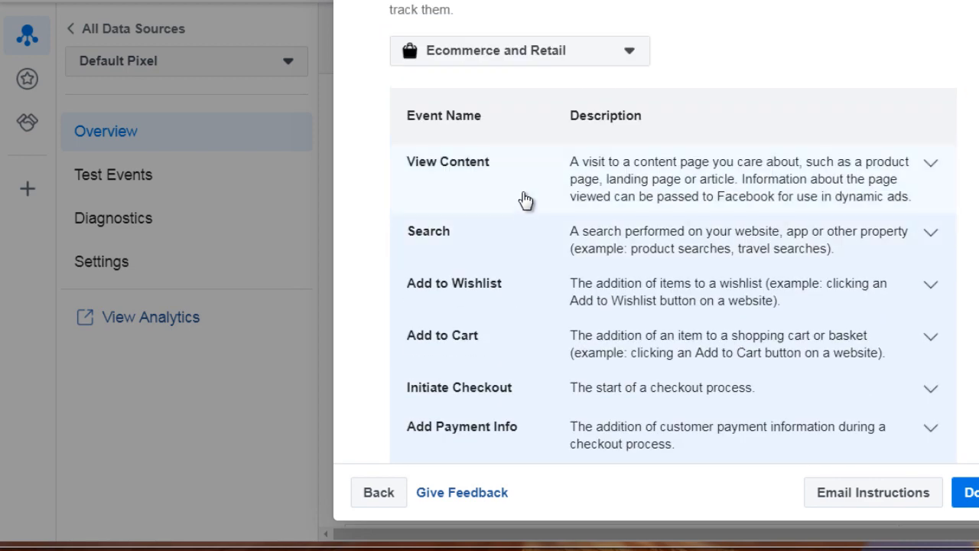
Expand the View Content event and review its page-load parameters, event code and placement instructions
left_click(601, 178)
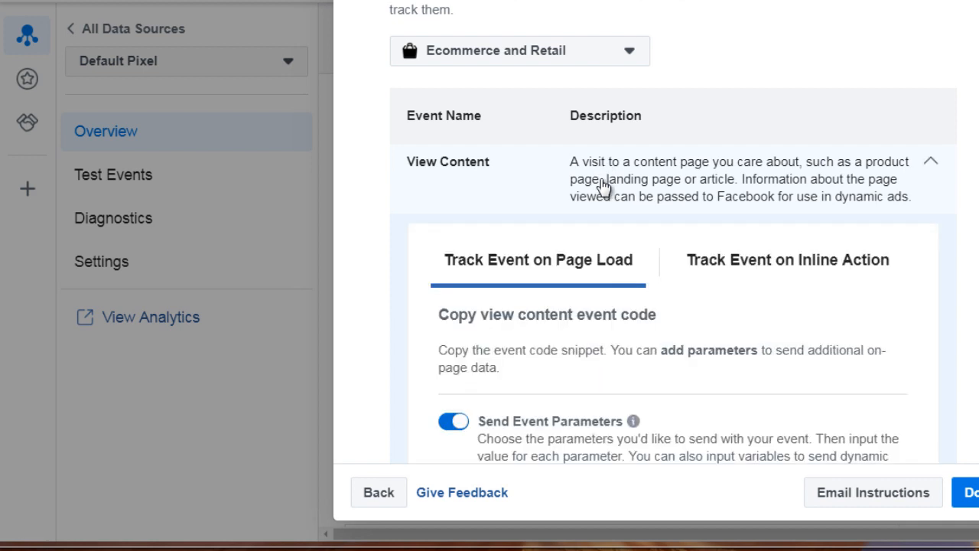
scroll(380, 190, "down", 5)
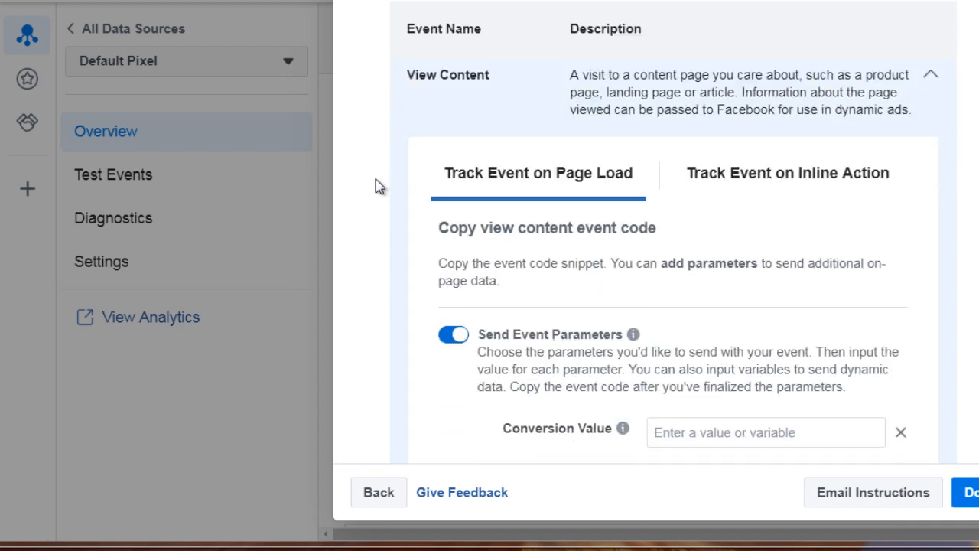
scroll(375, 186, "down", 2)
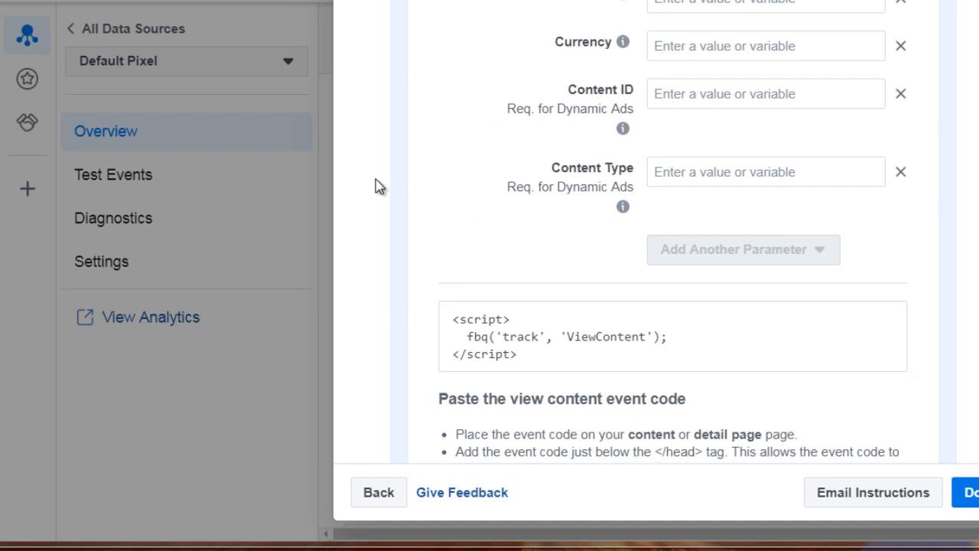
scroll(586, 74, "up", 1)
scroll(564, 245, "up", 1)
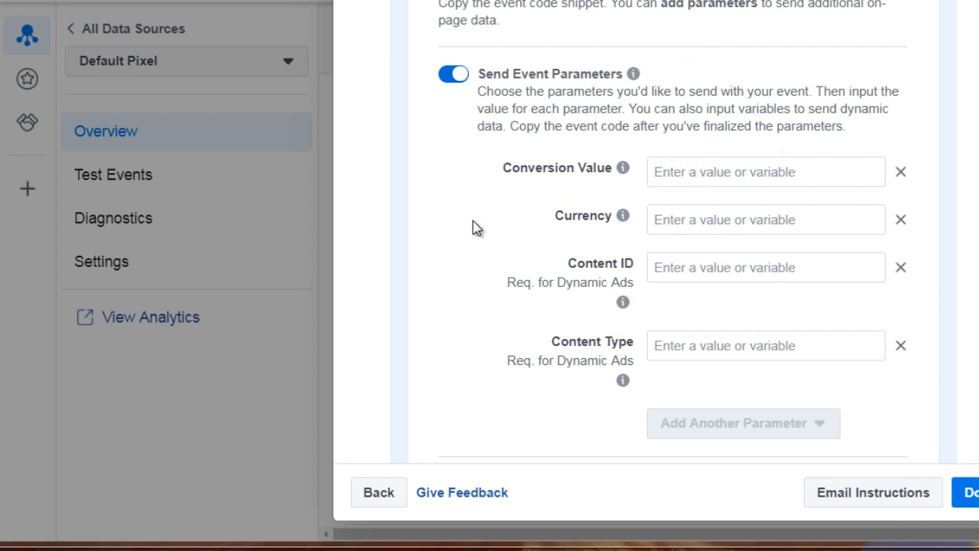
mouse_move(634, 74)
scroll(405, 177, "down", 3)
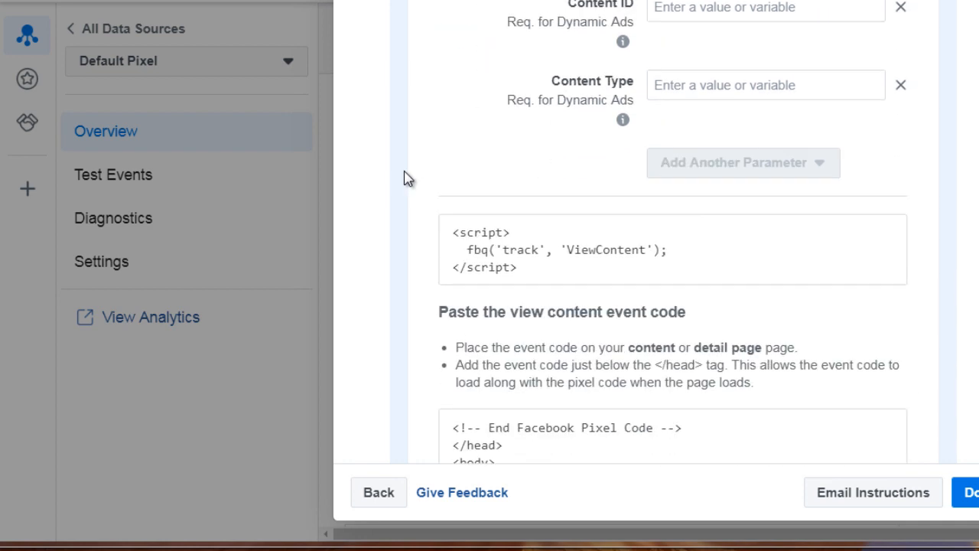
scroll(406, 178, "down", 1)
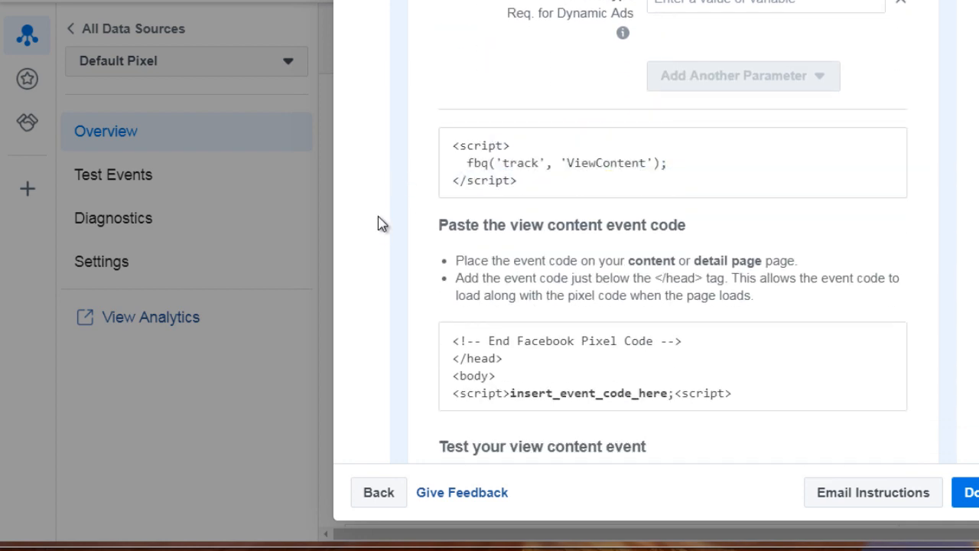
mouse_move(547, 196)
Expand the Add to Cart event and review its parameters, event code and the remaining Ecommerce and Retail events
scroll(426, 149, "down", 10)
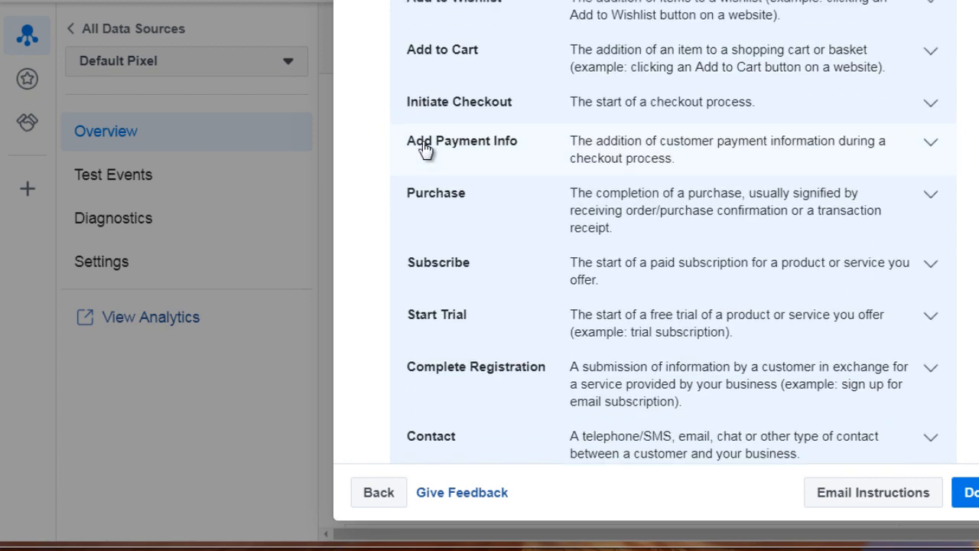
scroll(426, 149, "up", 1)
left_click(460, 145)
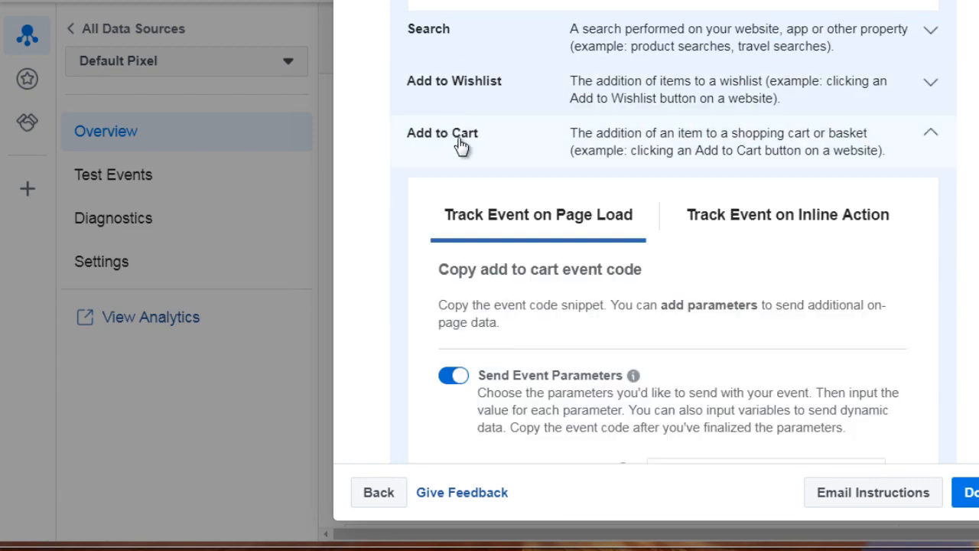
scroll(378, 204, "down", 4)
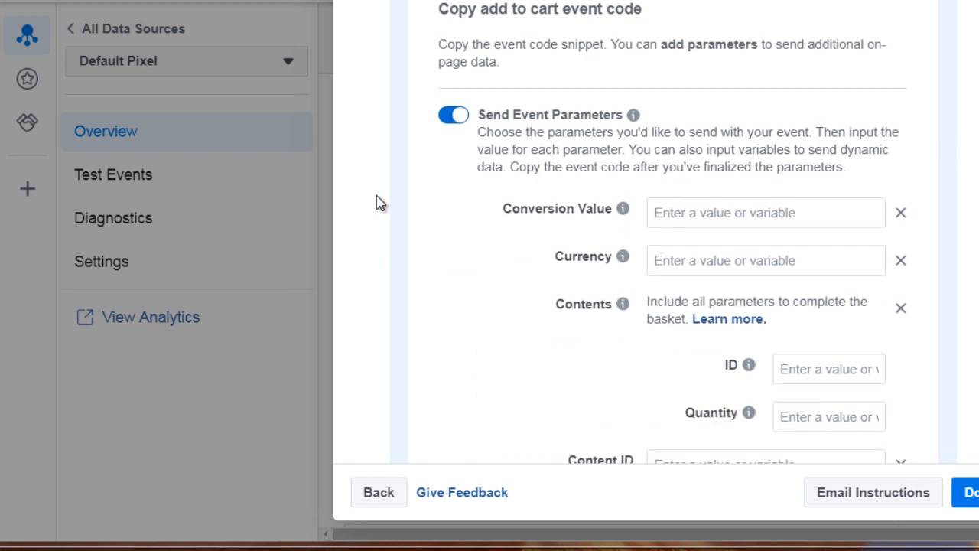
scroll(378, 204, "down", 6)
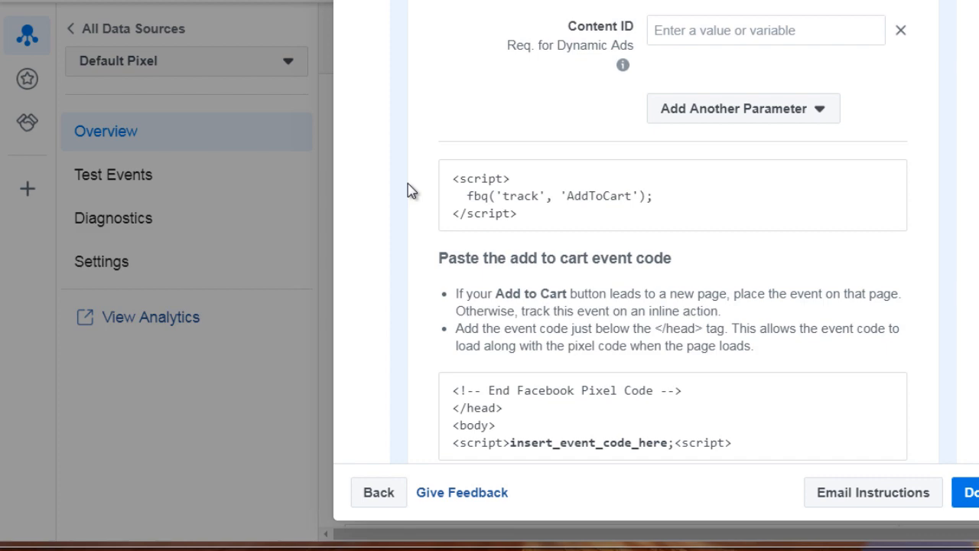
scroll(409, 191, "down", 7)
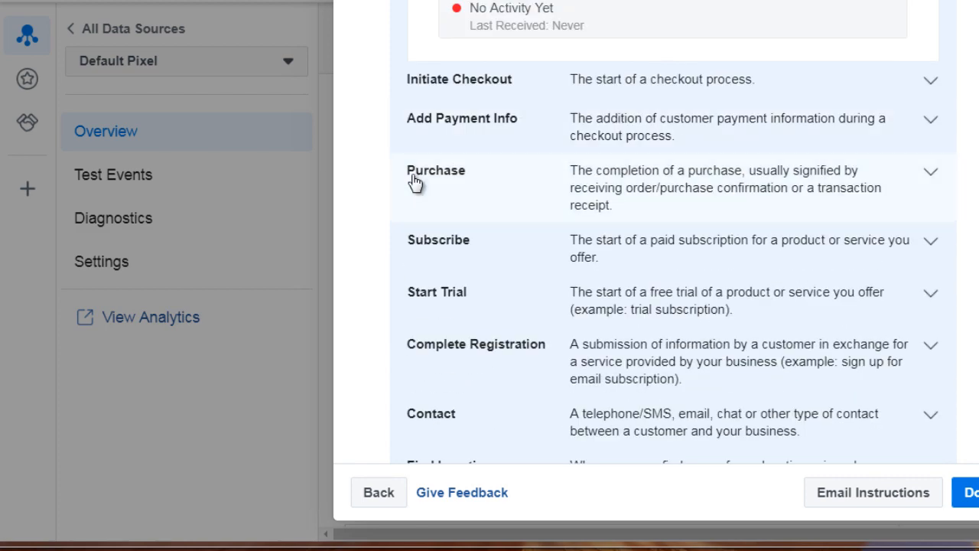
scroll(485, 295, "down", 5)
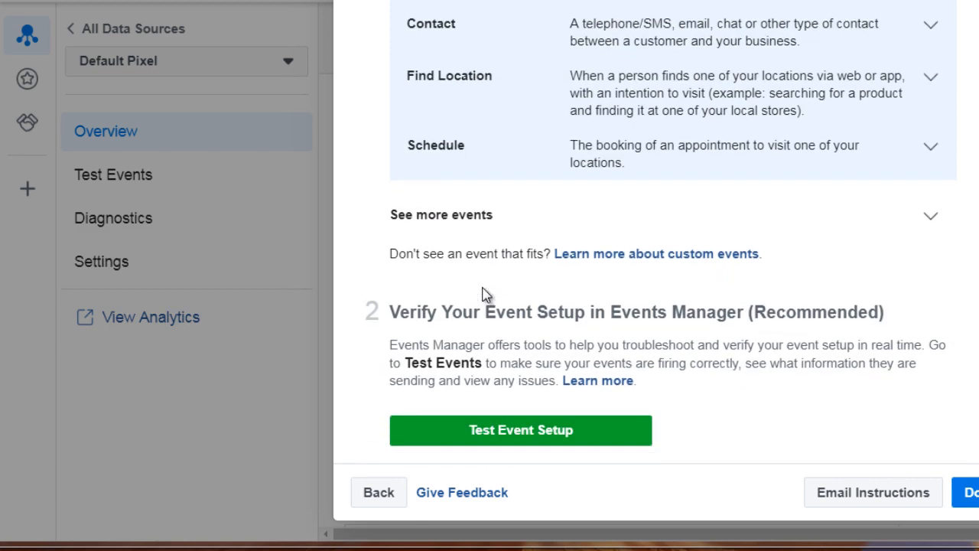
Change the business category for the events to track to Education
scroll(485, 296, "up", 15)
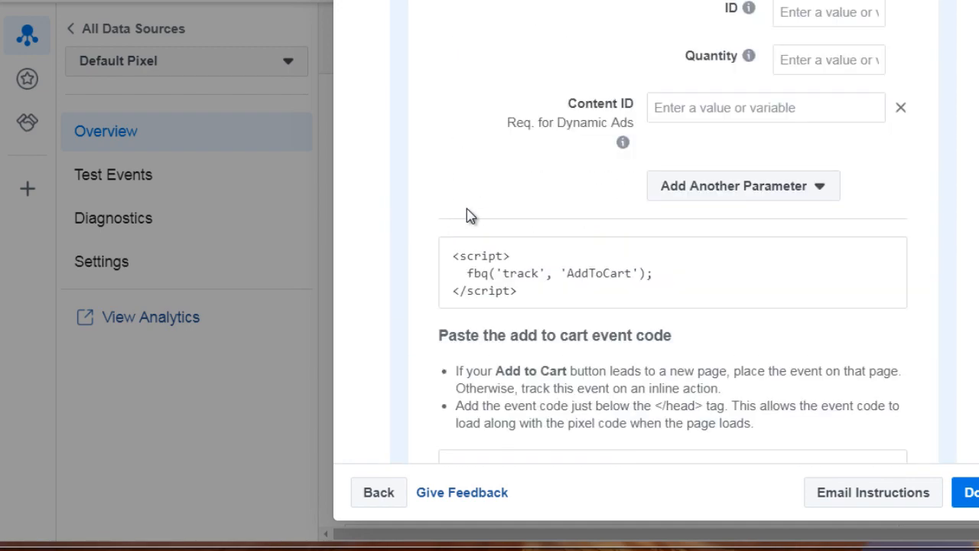
scroll(456, 198, "up", 15)
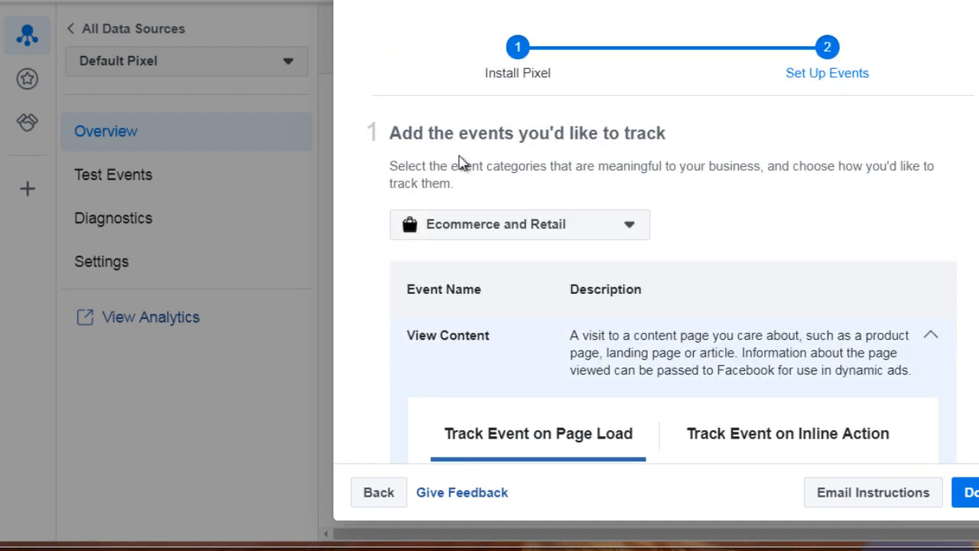
left_click(488, 239)
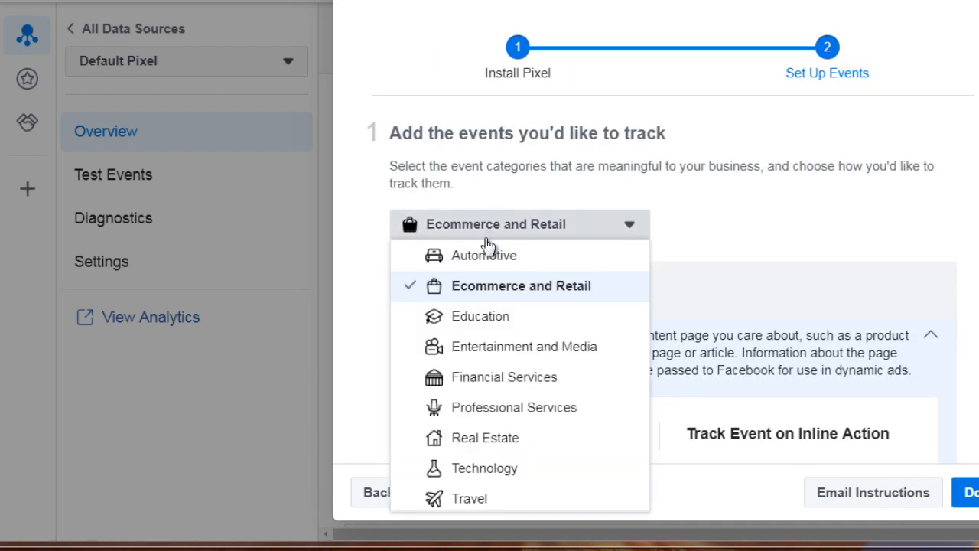
left_click(481, 316)
Review the Education event list, from View Content and its event code through Find Location
scroll(363, 293, "down", 5)
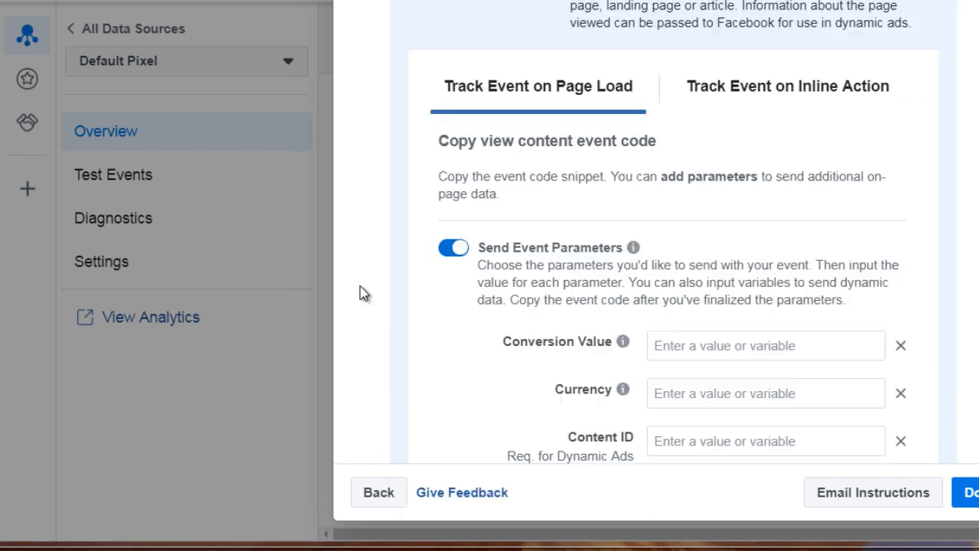
scroll(363, 293, "down", 7)
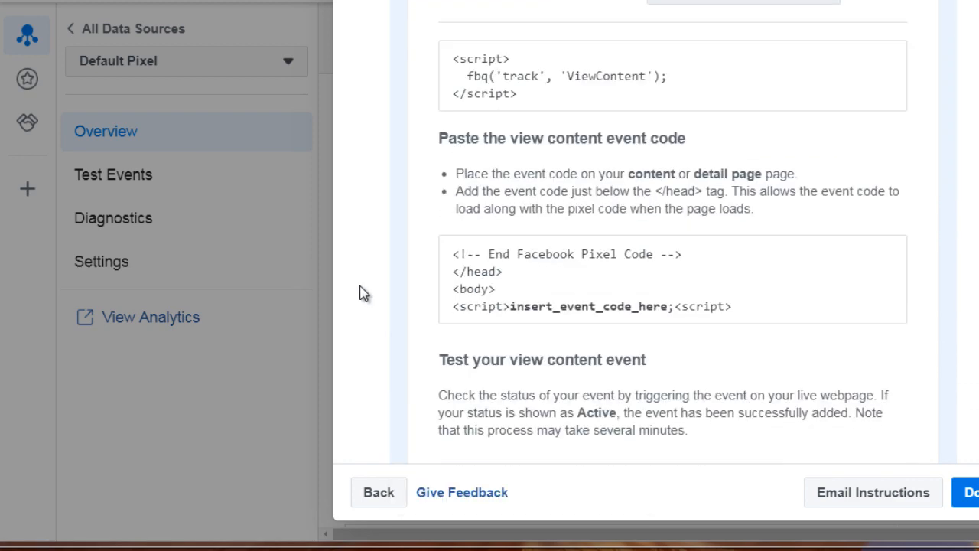
scroll(365, 208, "down", 6)
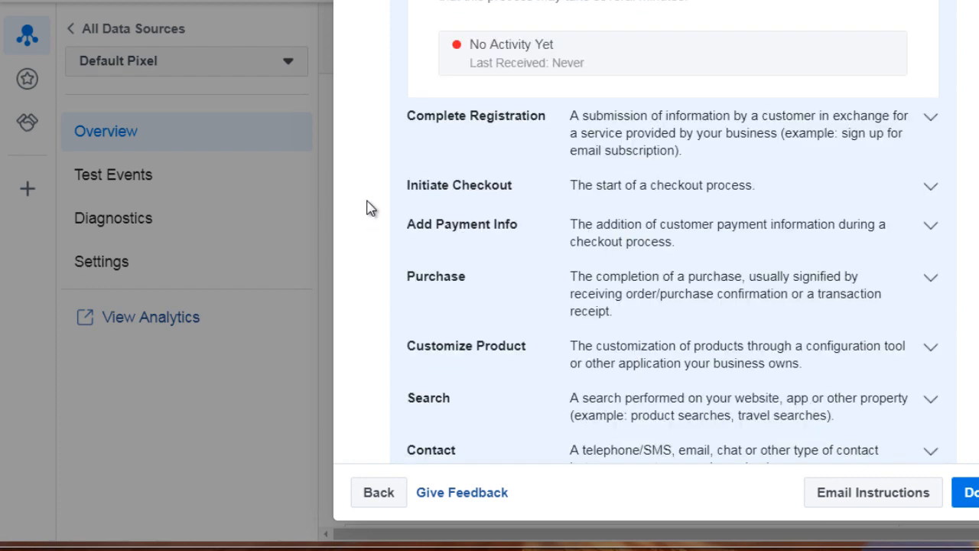
scroll(487, 247, "down", 1)
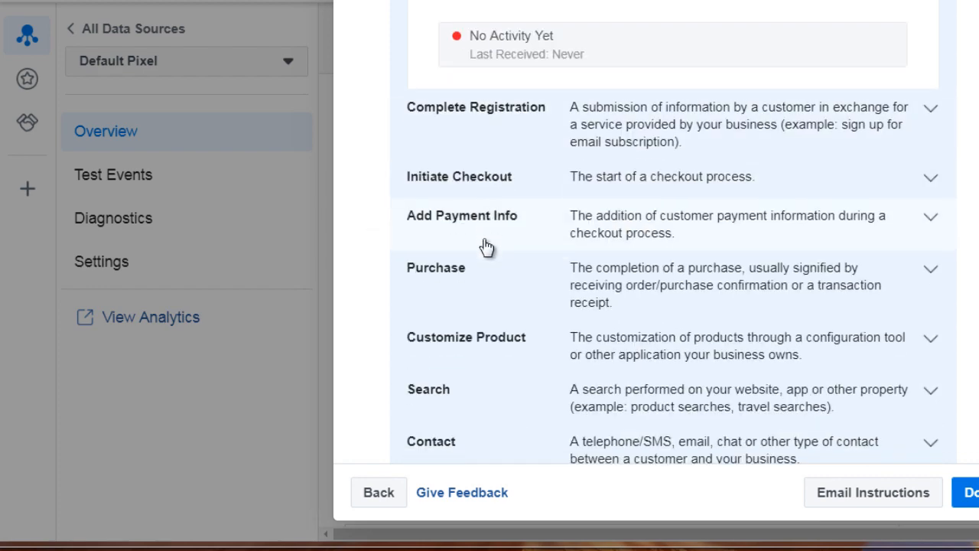
scroll(486, 247, "down", 3)
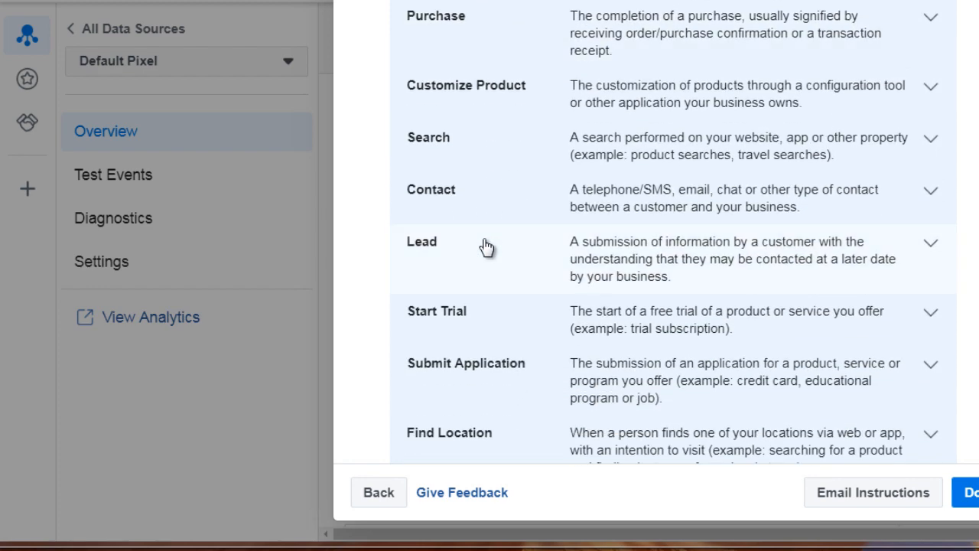
scroll(476, 264, "down", 1)
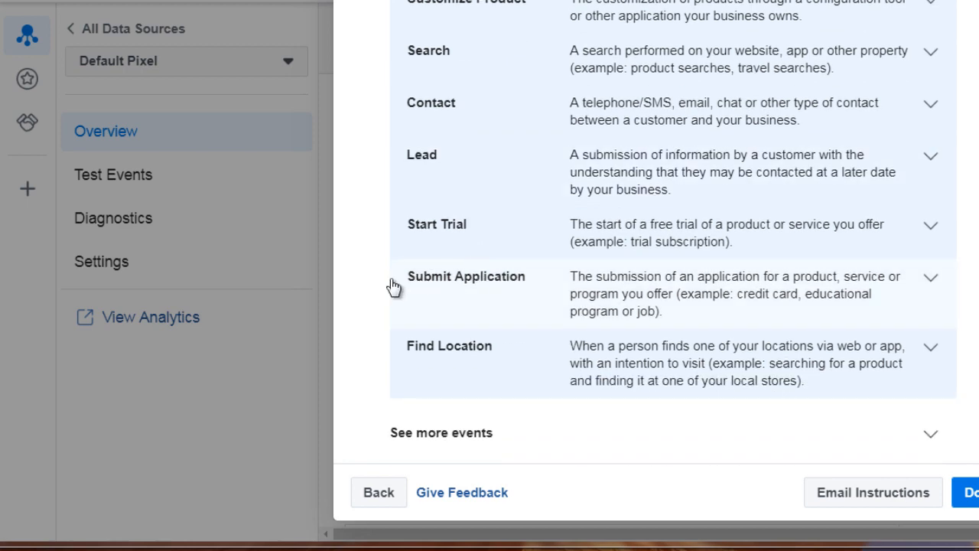
scroll(364, 287, "down", 3)
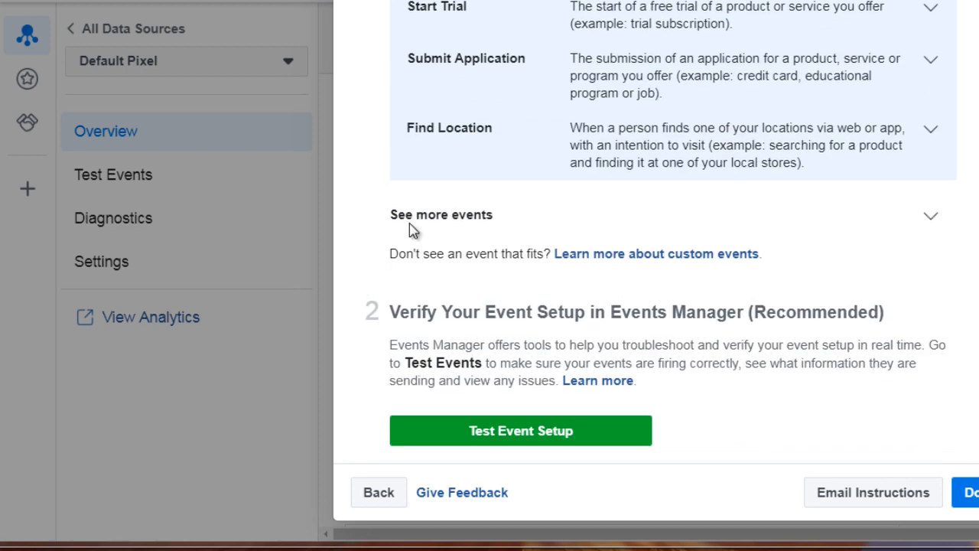
scroll(385, 250, "up", 7)
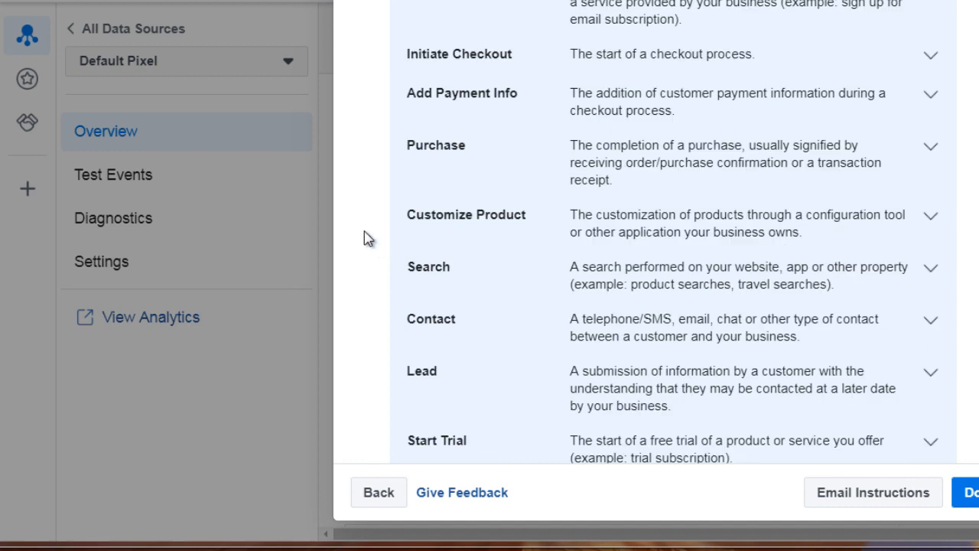
scroll(364, 239, "up", 6)
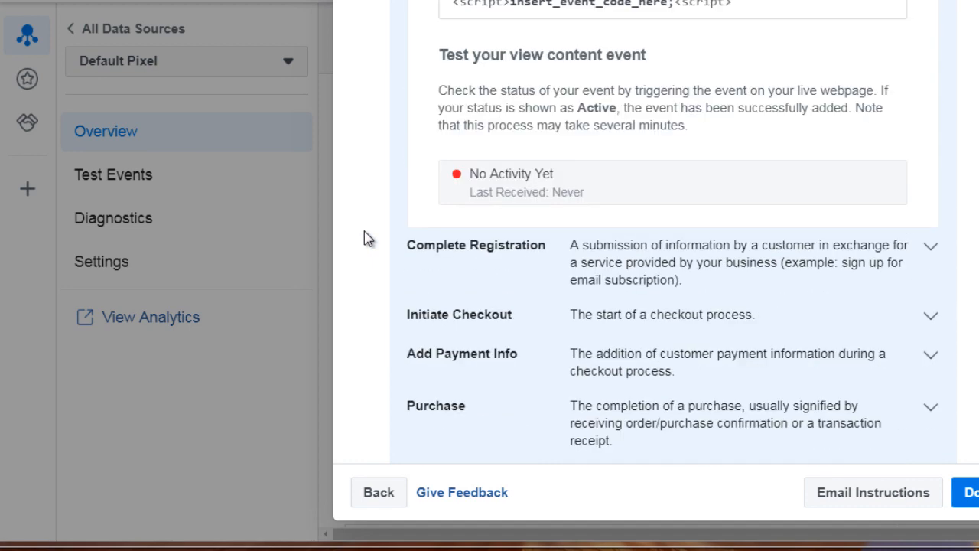
scroll(363, 237, "up", 3)
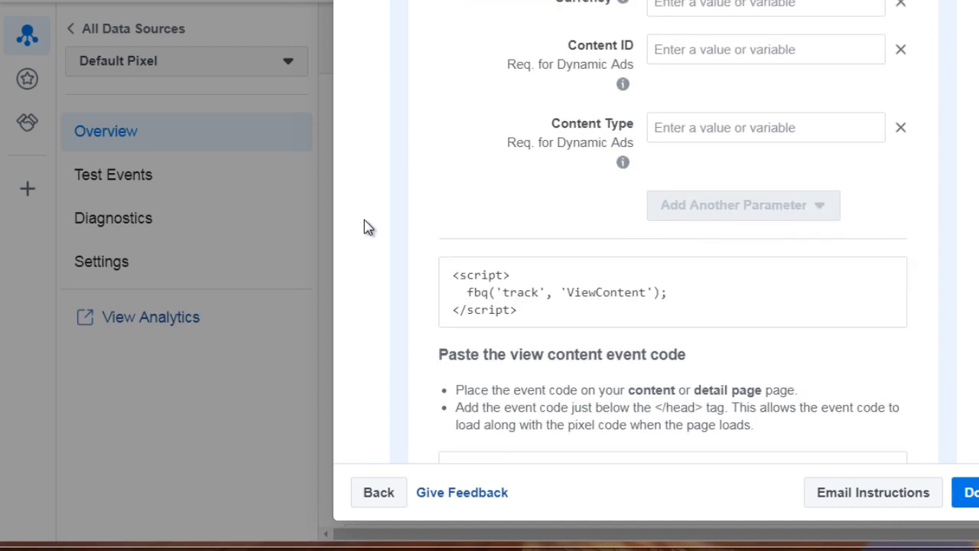
scroll(367, 218, "up", 3)
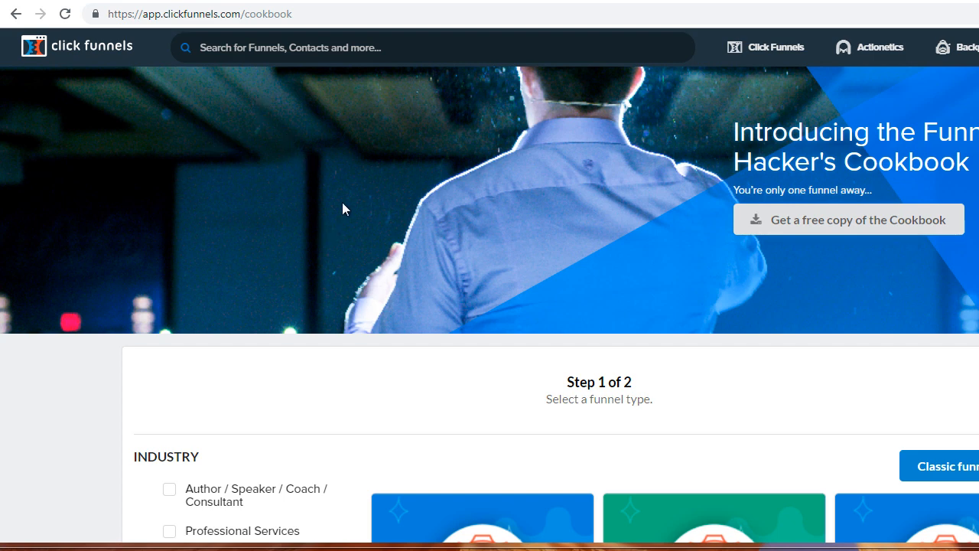
In the ClickFunnels cookbook, filter the funnel types to Generate Leads and select the Lead Magnet Funnel
scroll(329, 334, "down", 5)
scroll(328, 182, "down", 3)
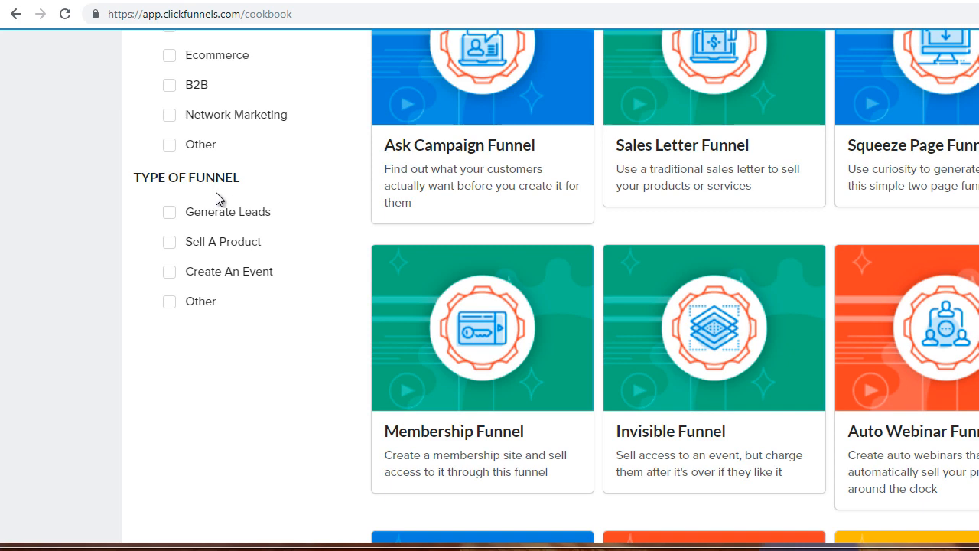
left_click(169, 214)
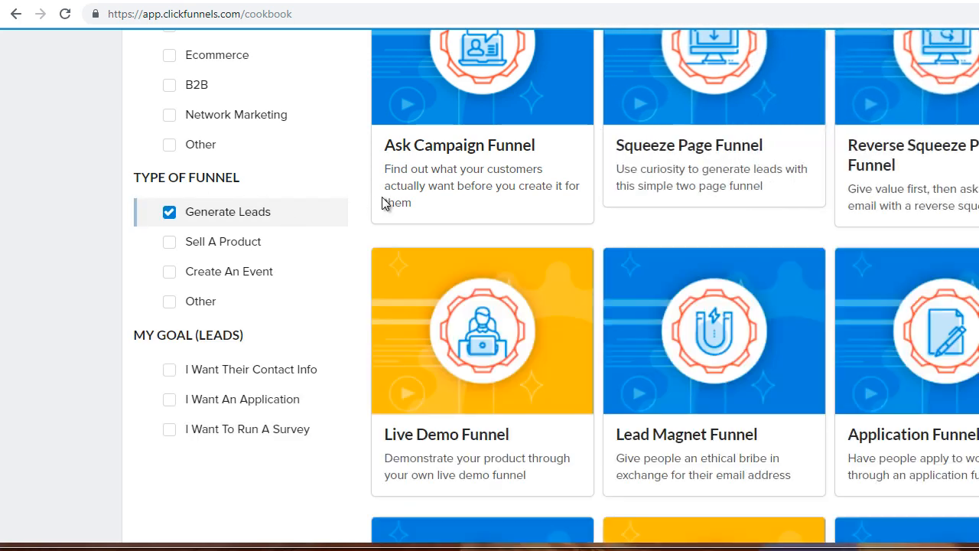
scroll(551, 274, "down", 2)
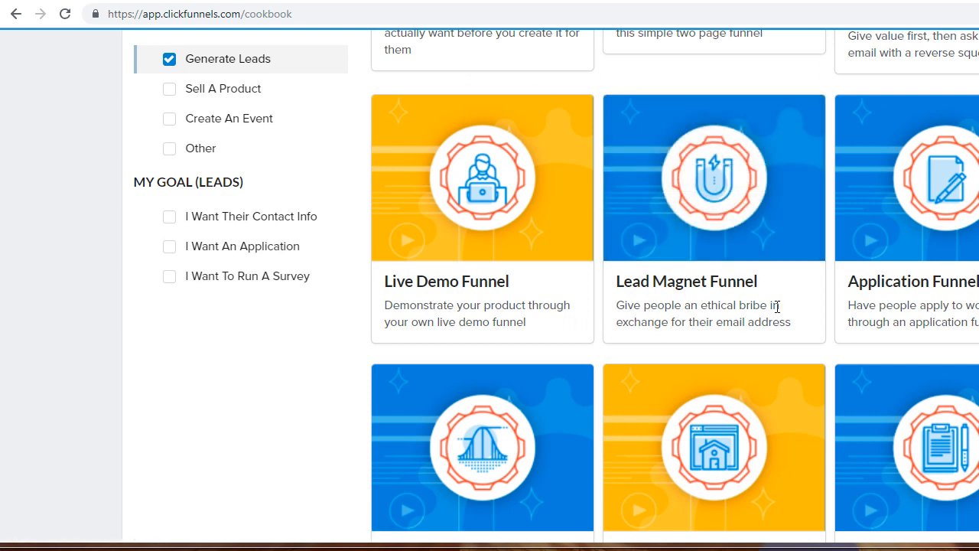
mouse_move(728, 193)
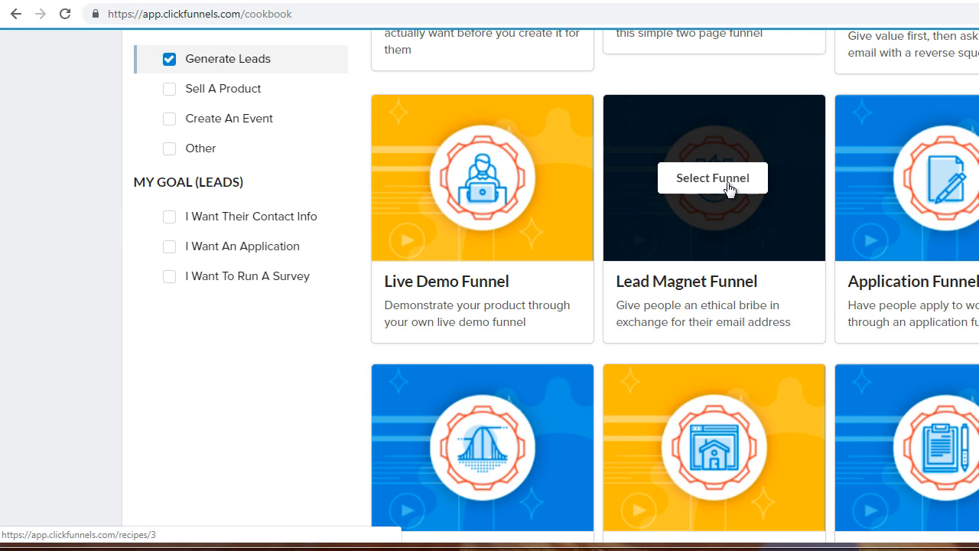
left_click(728, 187)
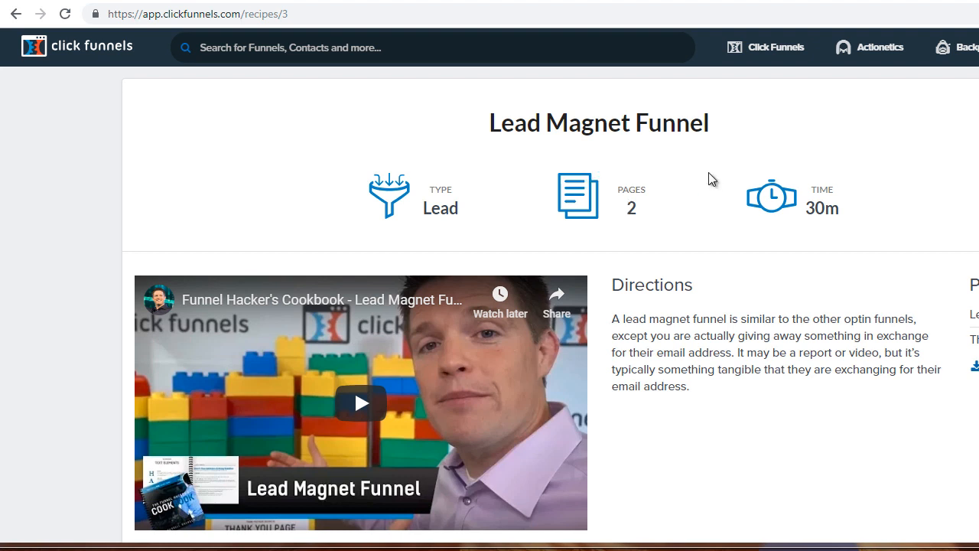
Look through the Lead Magnet Funnel templates and open the free FOODIE | Lead Magnet Funnel template
scroll(677, 214, "down", 6)
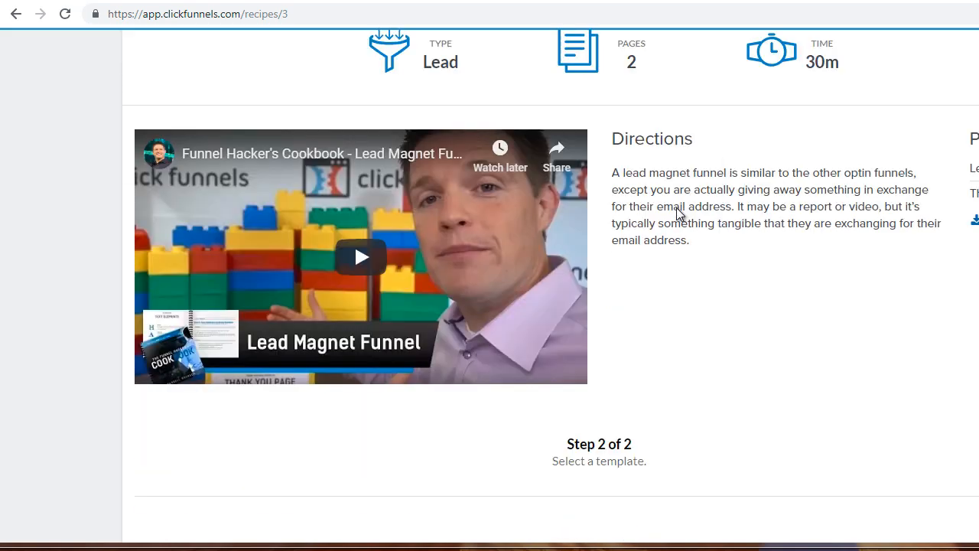
scroll(678, 213, "down", 2)
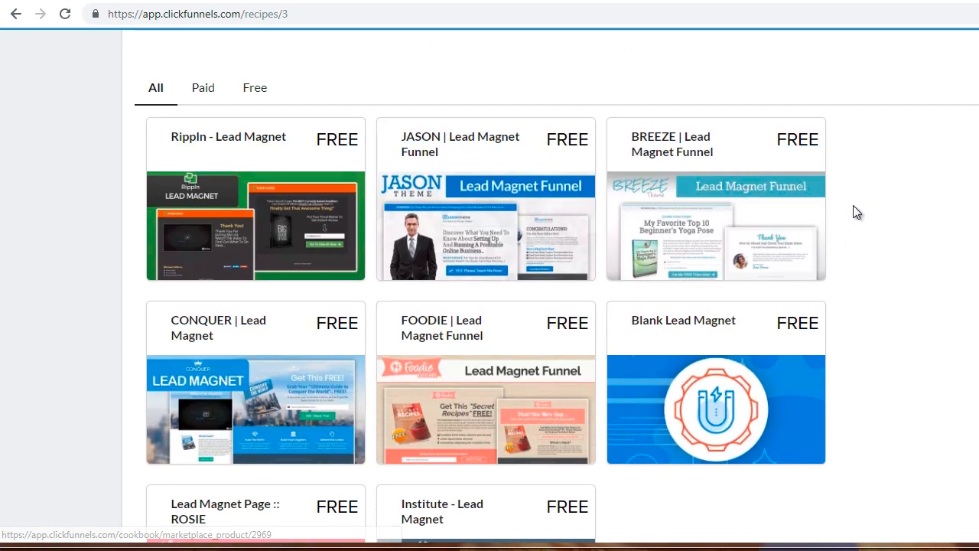
scroll(857, 212, "down", 2)
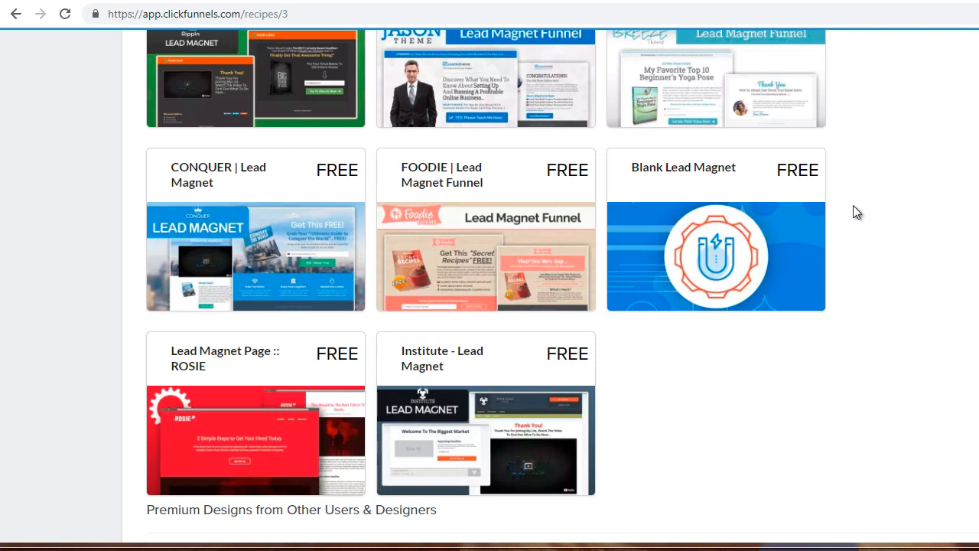
left_click(434, 220)
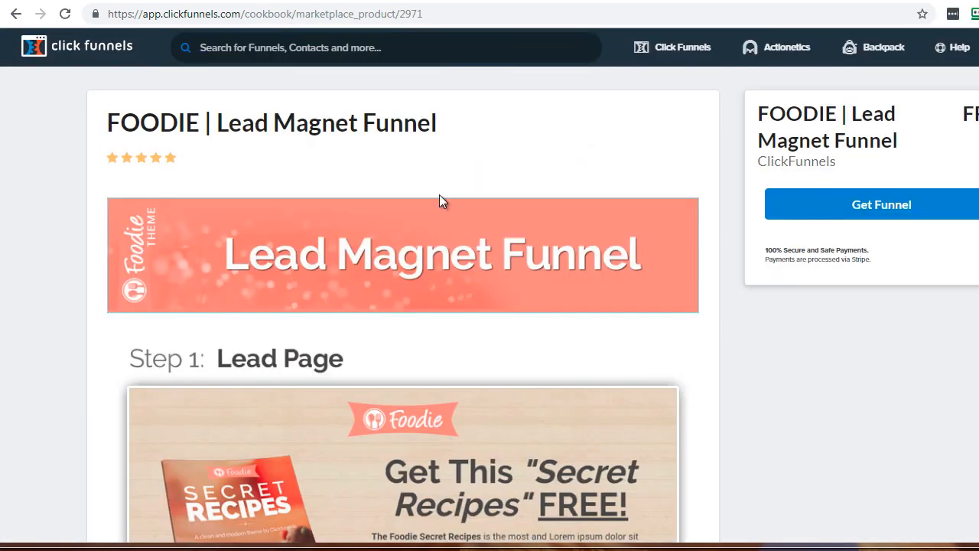
Review the FOODIE | Lead Magnet Funnel template's Step 1 Lead Page and Step 2 Thank You Page previews
scroll(371, 261, "down", 3)
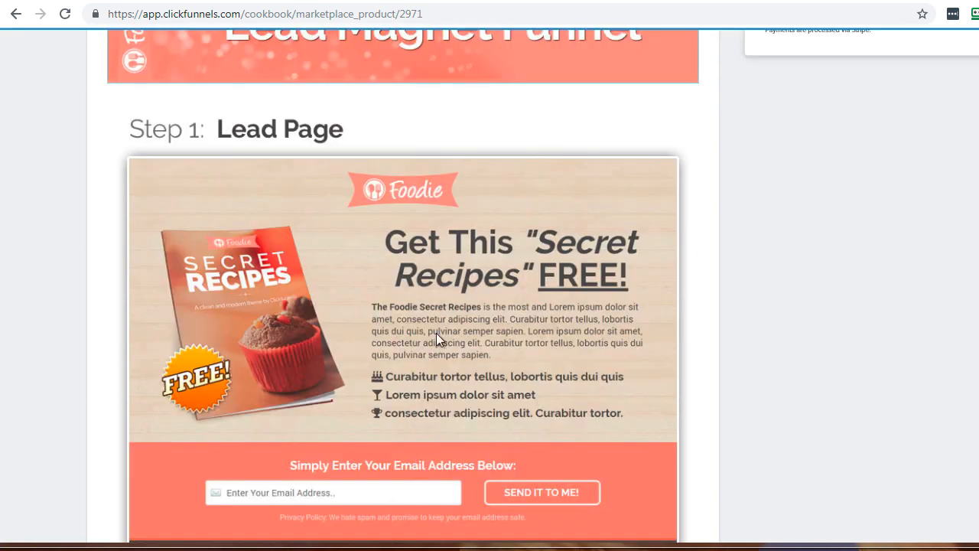
scroll(436, 336, "down", 1)
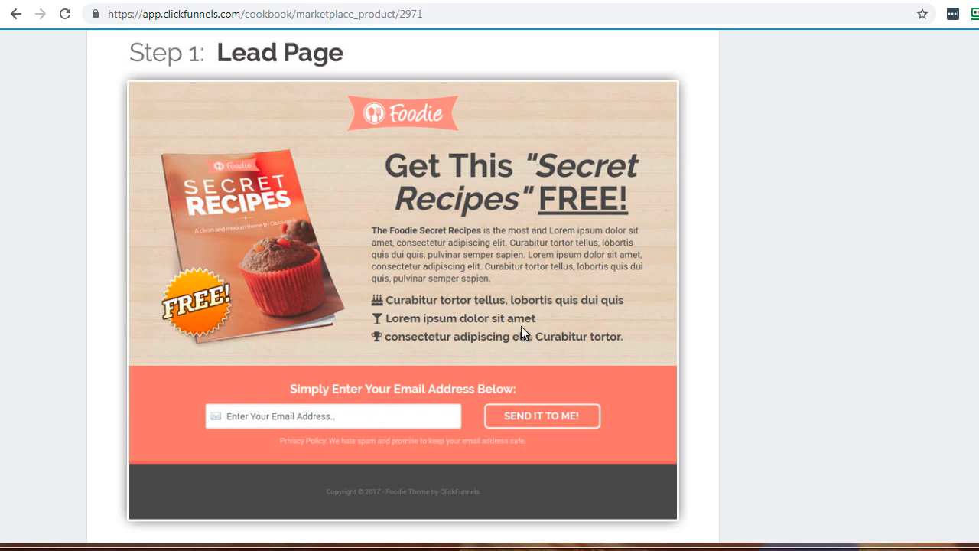
scroll(521, 332, "down", 6)
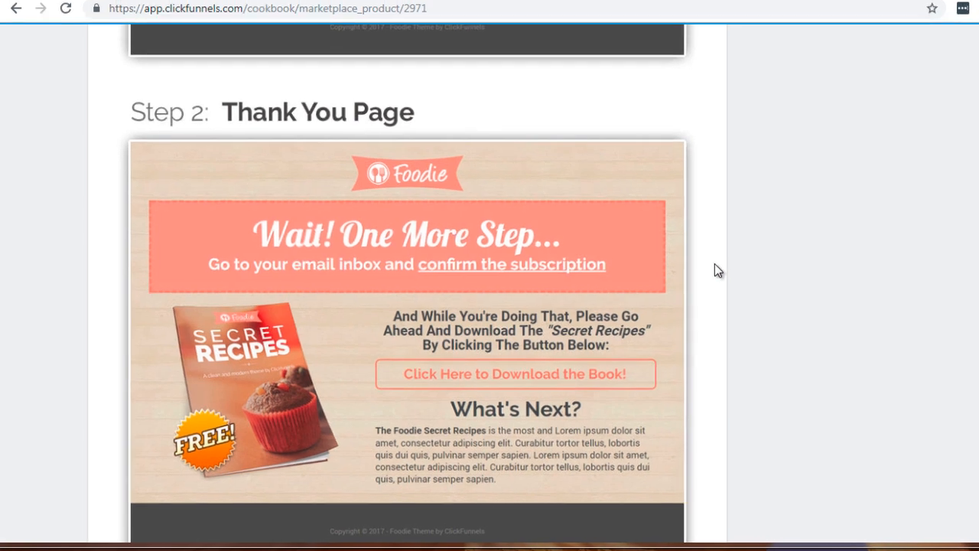
scroll(707, 268, "up", 5)
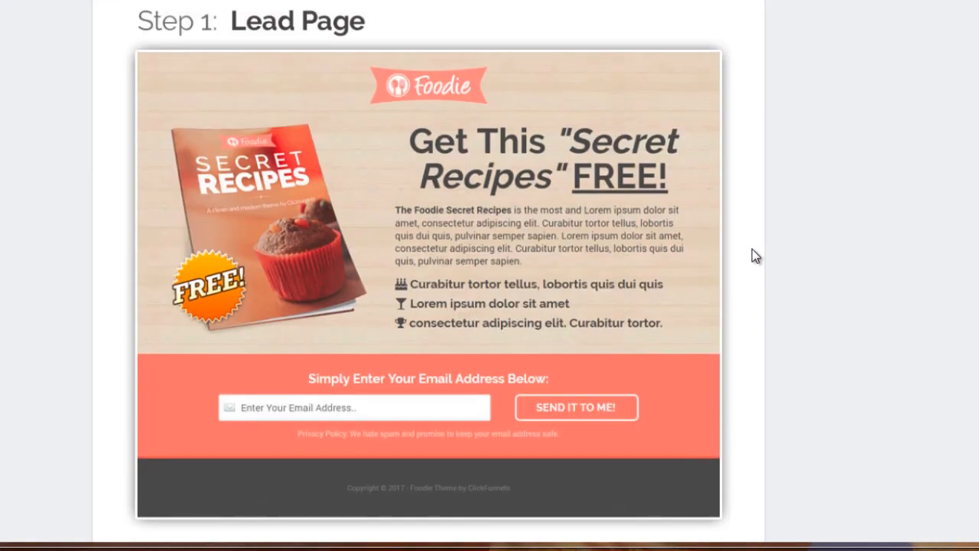
scroll(752, 256, "up", 1)
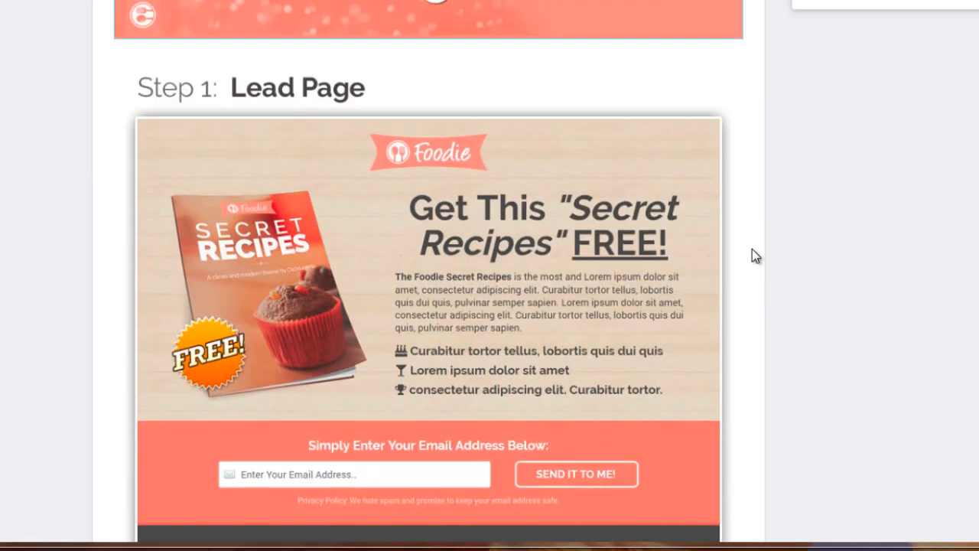
scroll(752, 250, "down", 1)
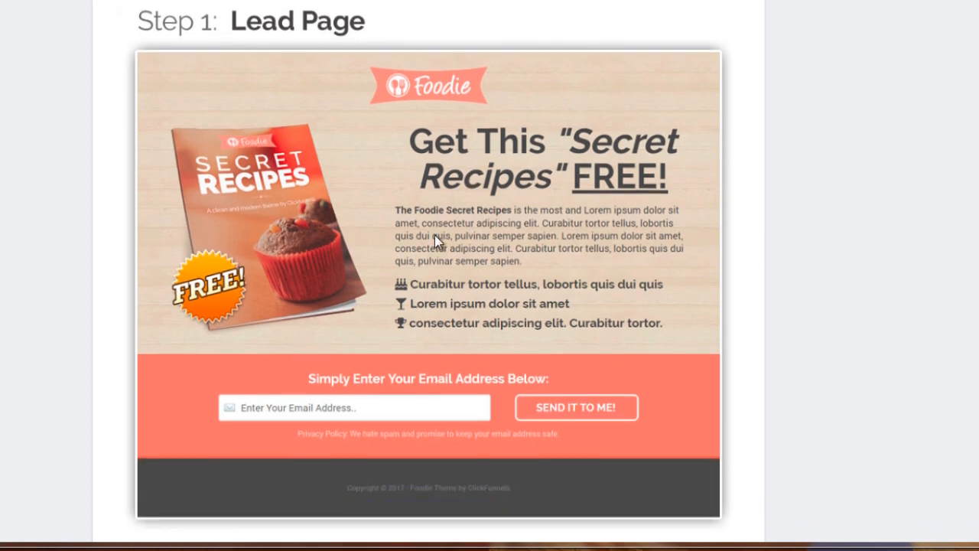
scroll(436, 227, "down", 6)
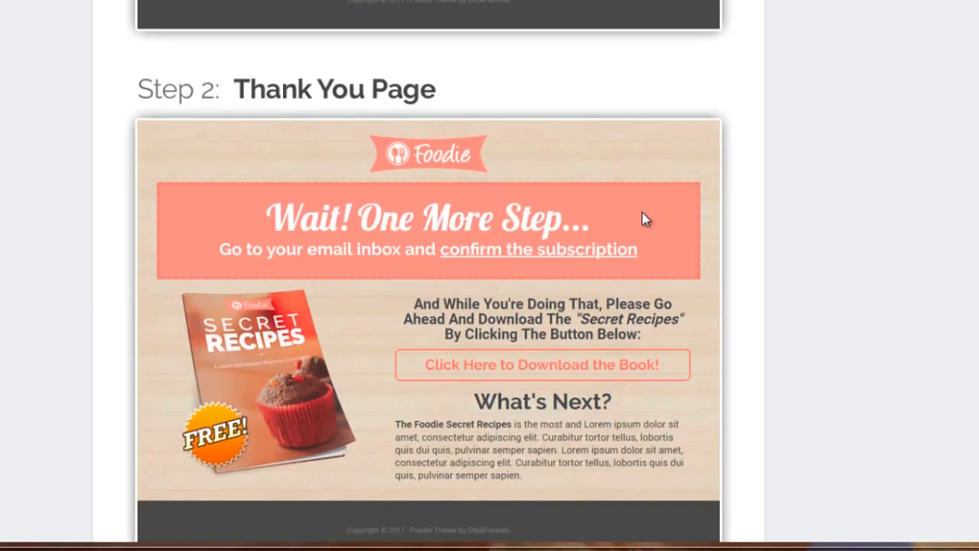
Get the FOODIE | Lead Magnet Funnel template for the account
scroll(744, 187, "up", 8)
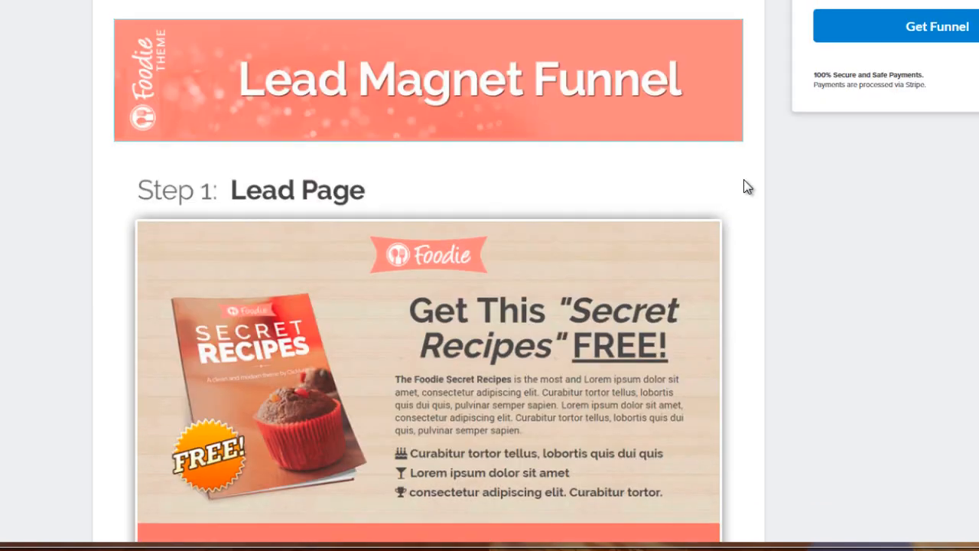
scroll(743, 186, "up", 1)
left_click(949, 105)
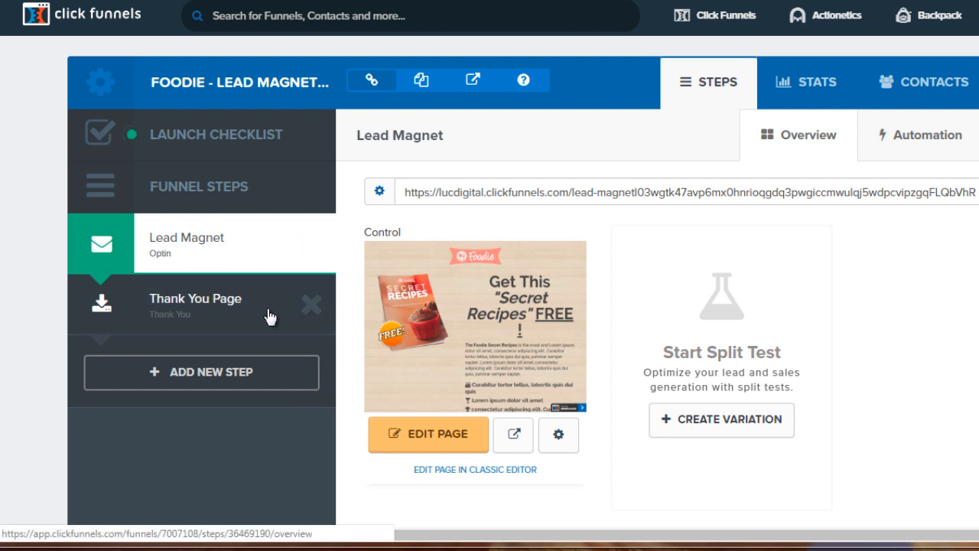
Switch to the pixel code in the text editor and add an empty line after the PageView tracking line
key("alt+Tab")
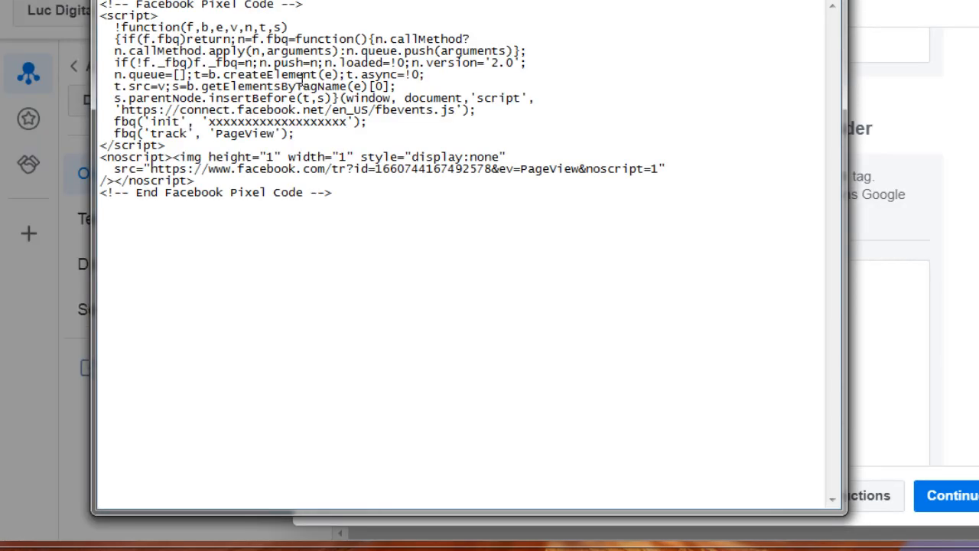
left_click_drag(230, 0, 331, 0)
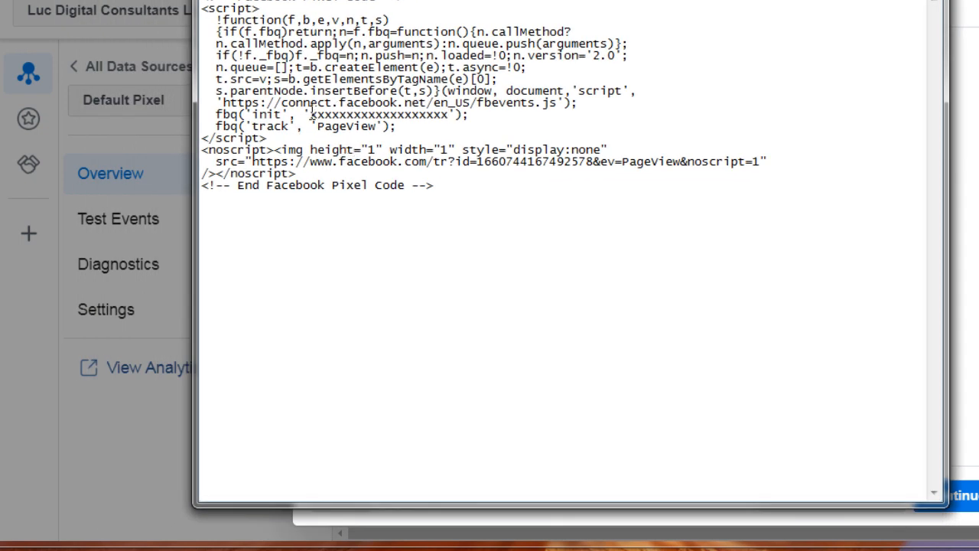
left_click_drag(311, 114, 449, 114)
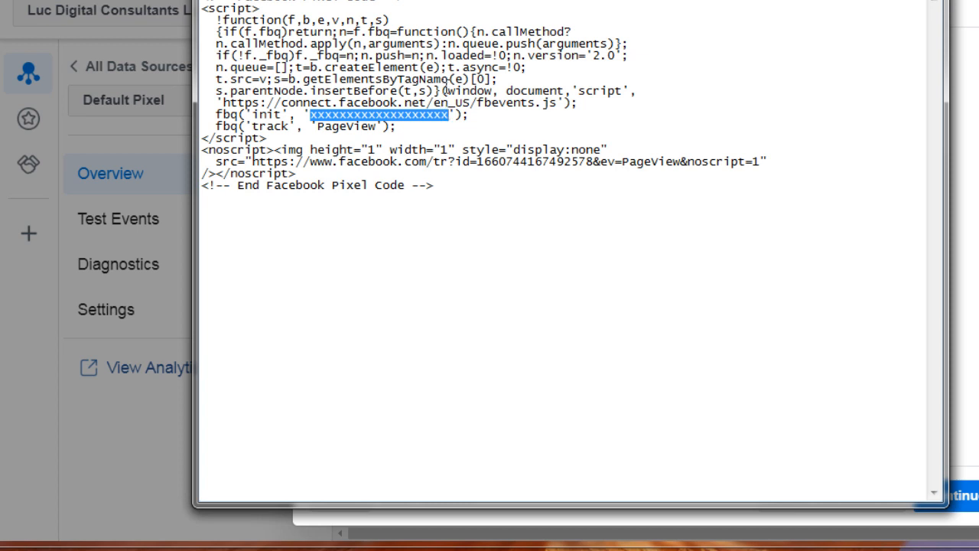
left_click(431, 129)
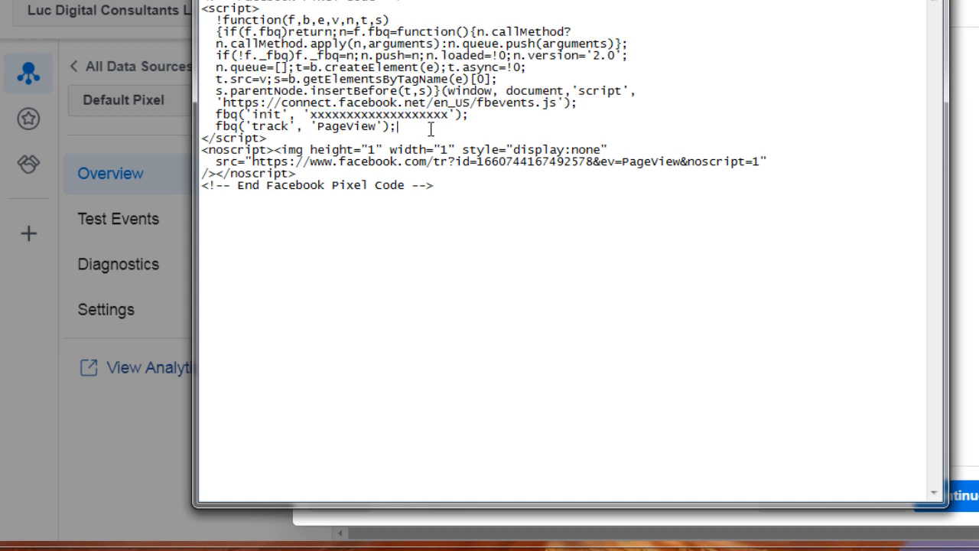
key("Return")
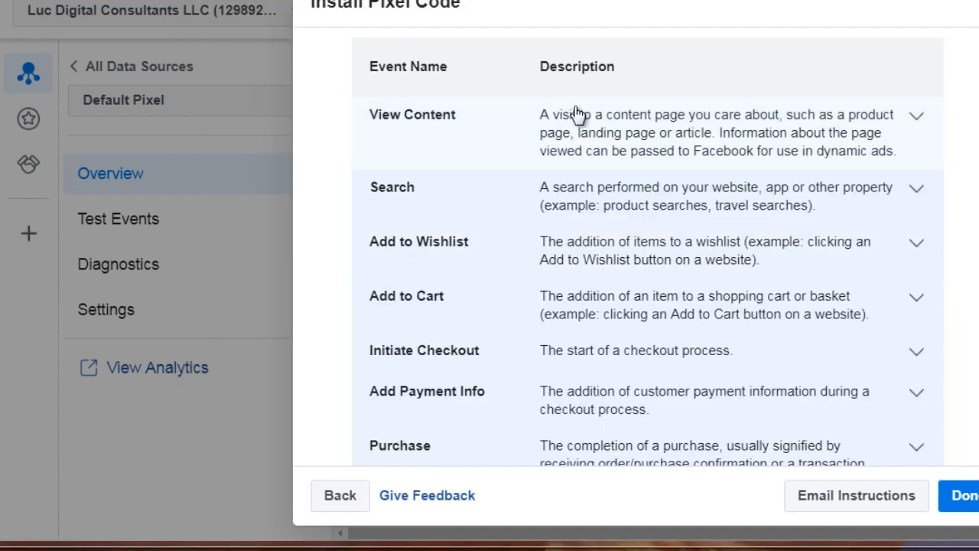
In the Facebook pixel setup, expand the View Content event and copy its page-load event code
left_click(510, 133)
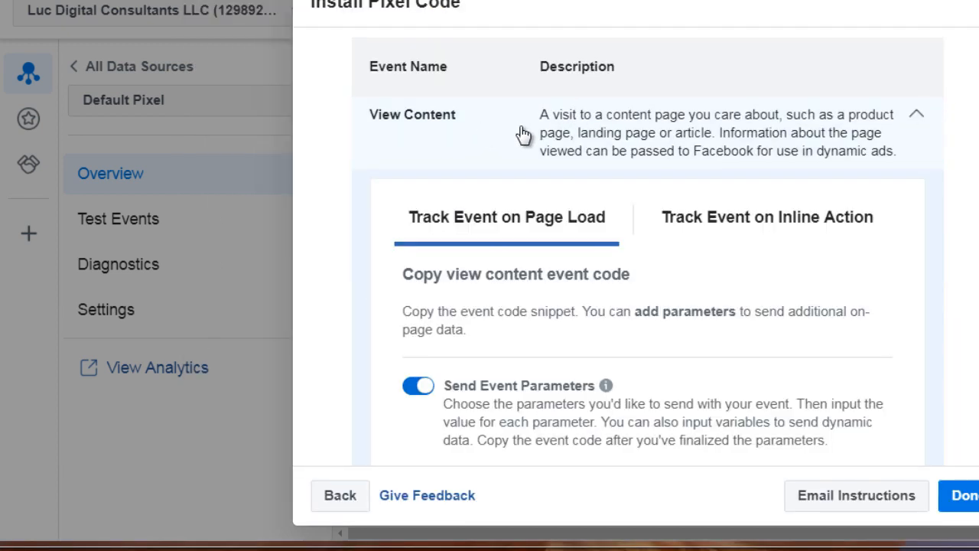
scroll(522, 138, "down", 10)
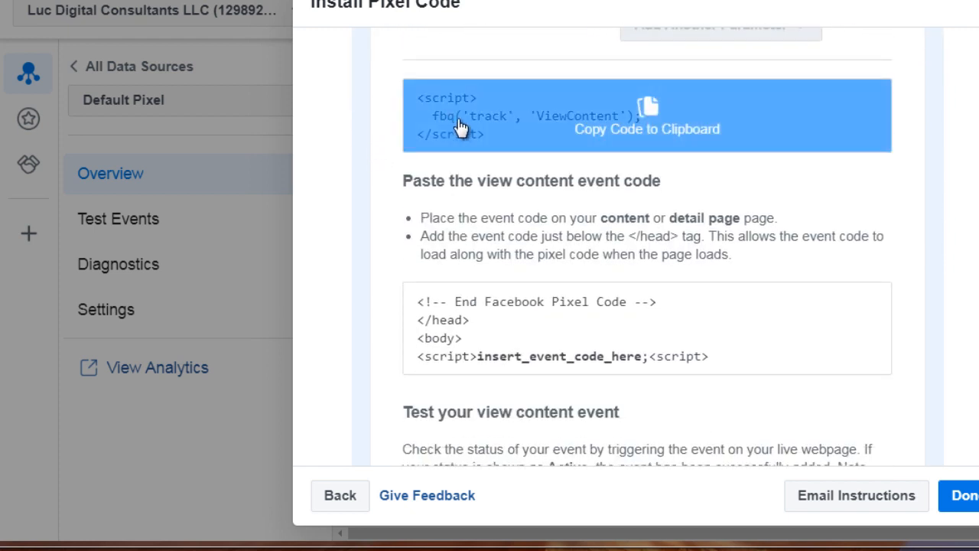
left_click(627, 126)
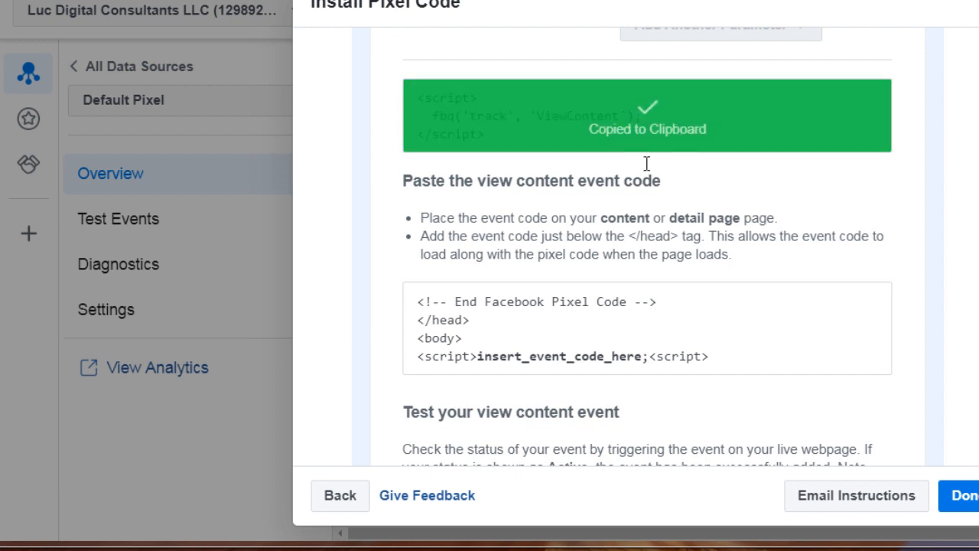
Paste the ViewContent event code into the text editor below the end of the Facebook Pixel code, with blank lines around it
key("alt+Tab")
left_click(525, 291)
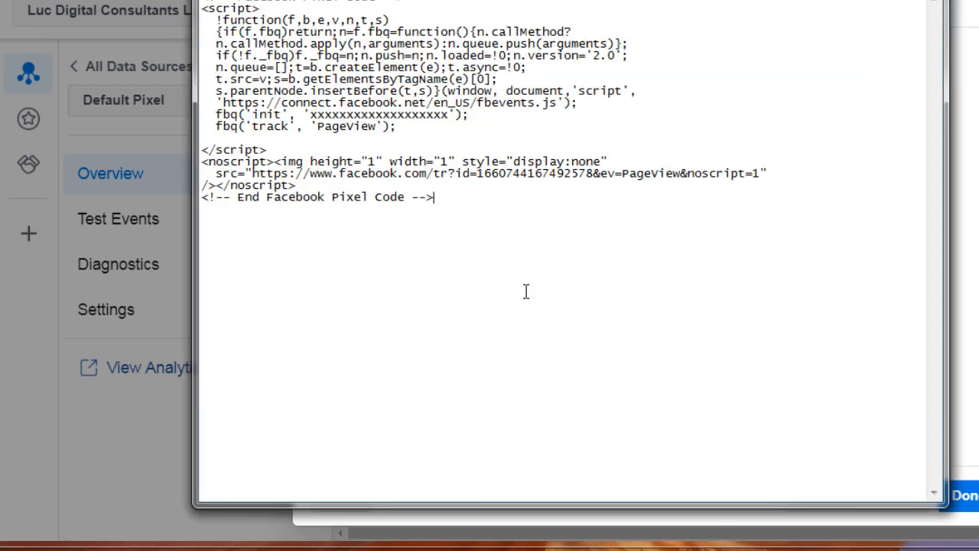
key("Return")
key("Return")
key("Return")
key("ctrl+v")
key("Return")
key("Return")
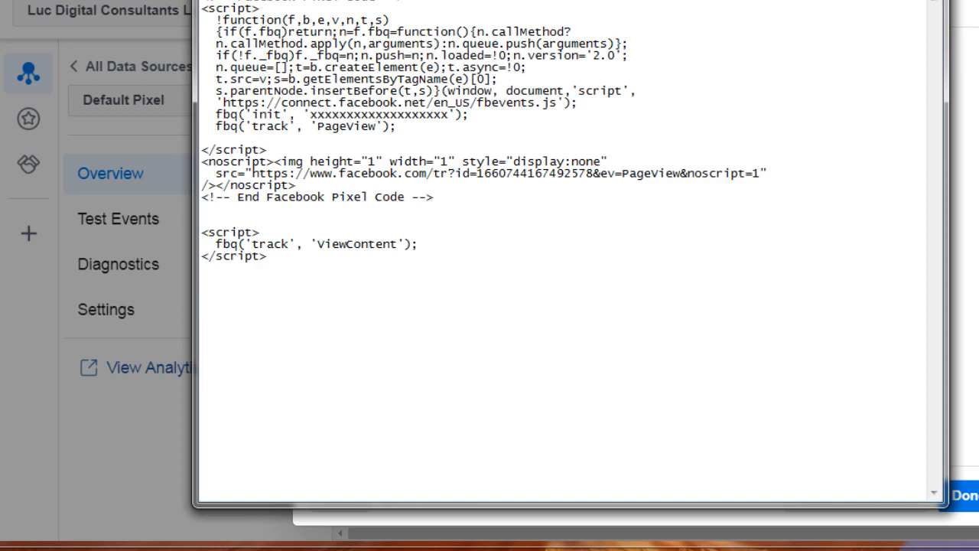
Back in the Facebook pixel setup, collapse the View Content event and look through the Ecommerce and Retail event list
key("alt+Tab")
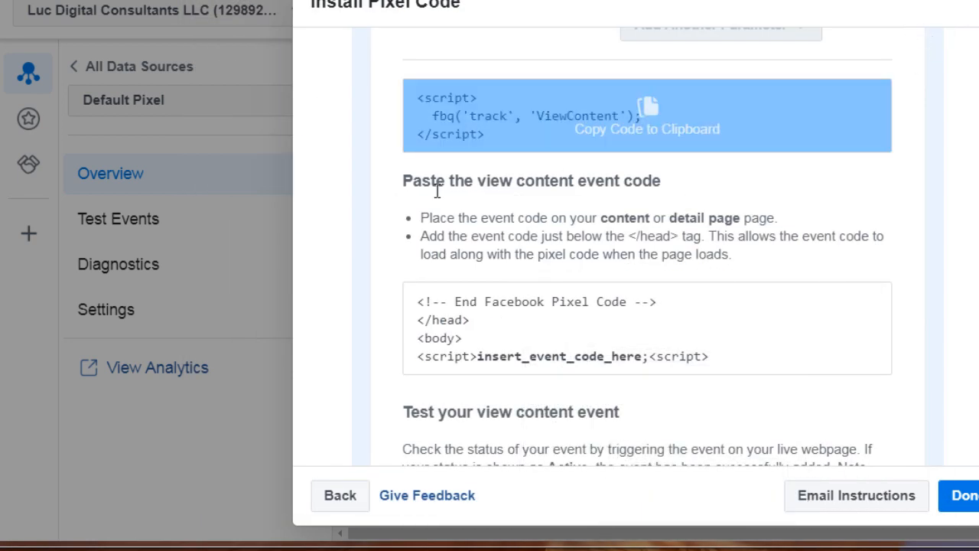
scroll(388, 207, "up", 1)
scroll(388, 206, "up", 10)
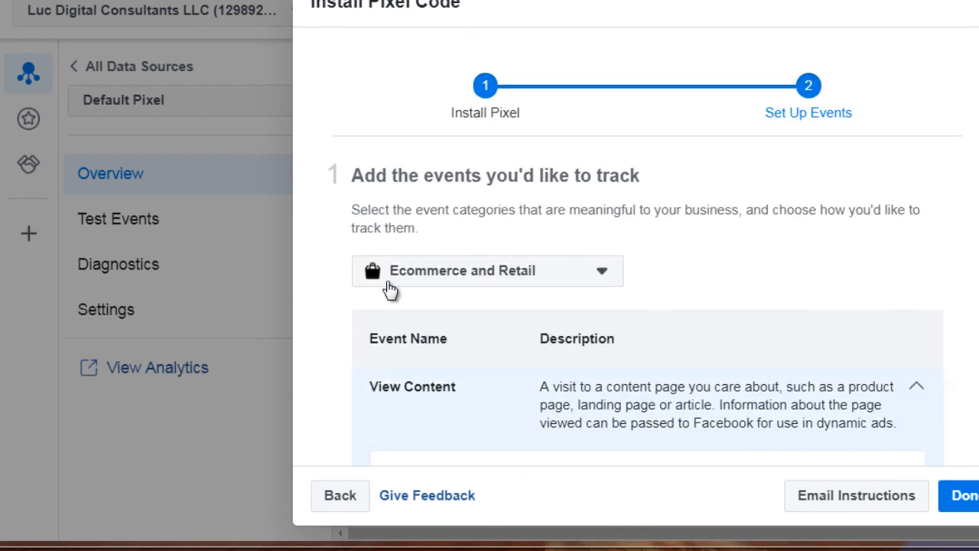
left_click(425, 304)
scroll(433, 312, "down", 7)
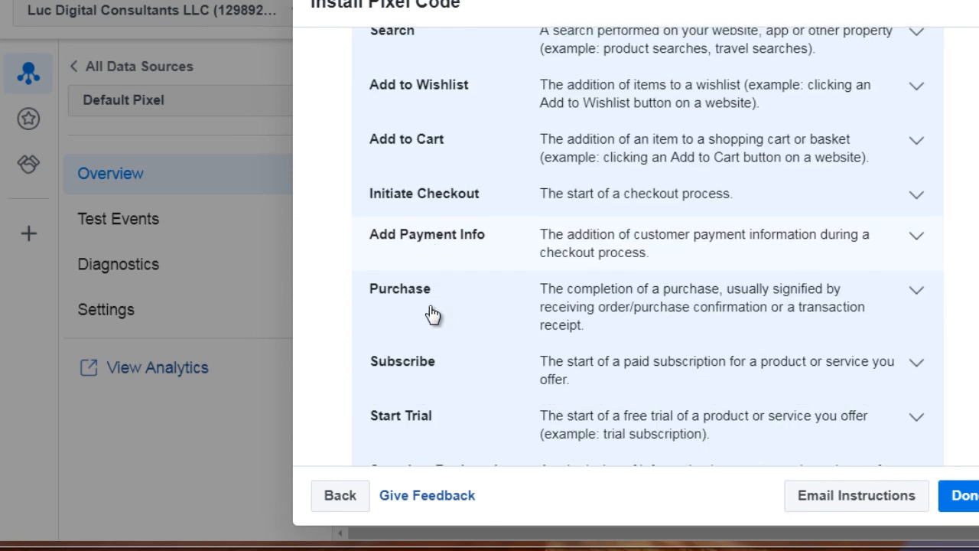
scroll(433, 312, "down", 4)
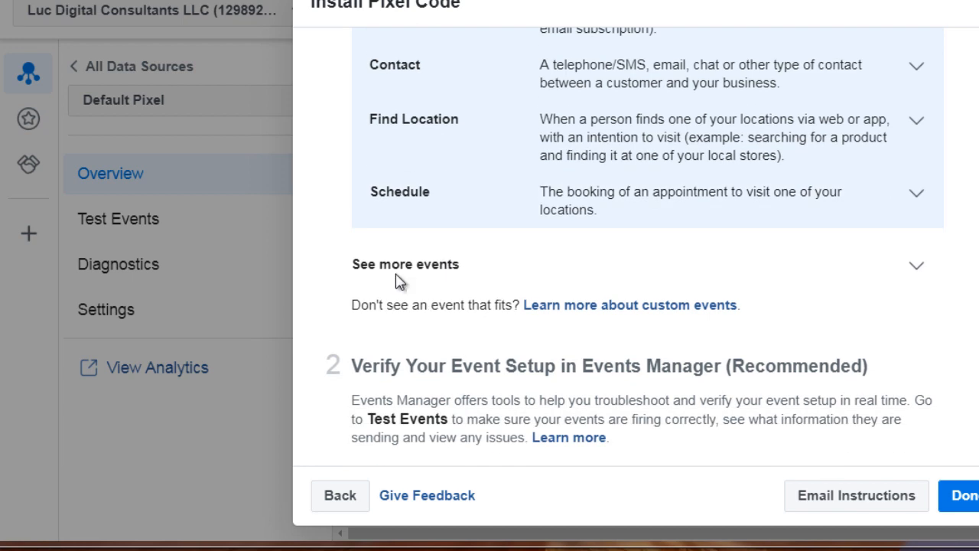
scroll(333, 221, "up", 8)
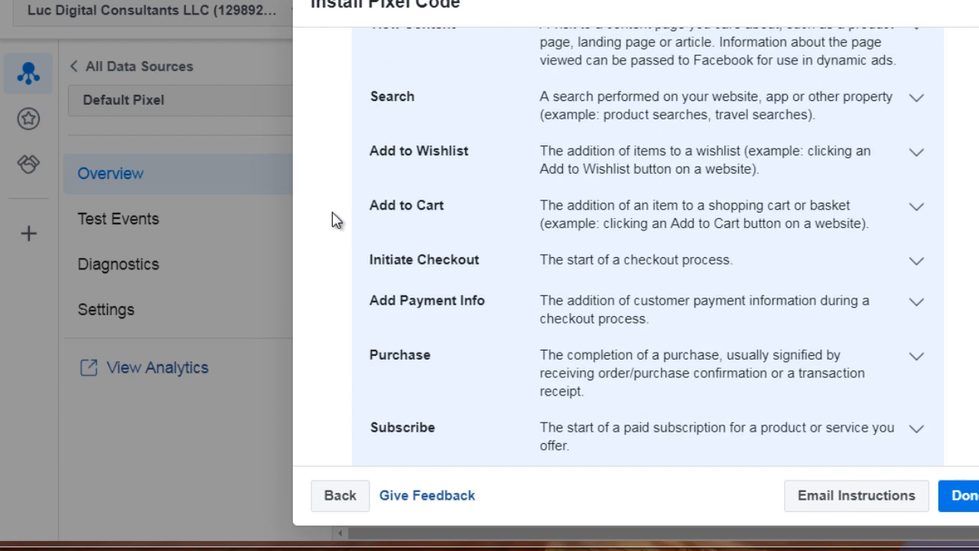
Change the business category for the tracked events to Education
scroll(333, 221, "up", 2)
left_click(396, 192)
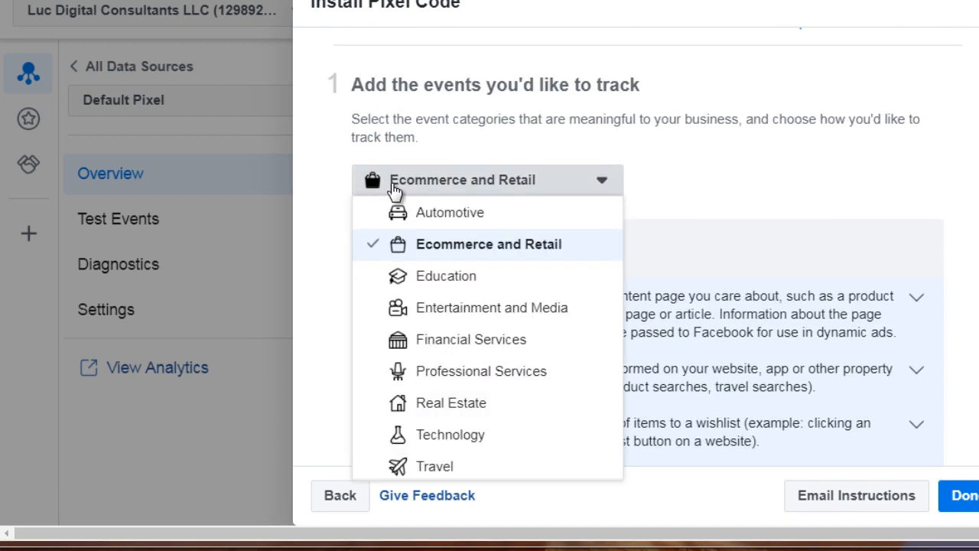
left_click(367, 281)
Expand the Lead event in the event list and copy its page-load event code
scroll(327, 282, "down", 10)
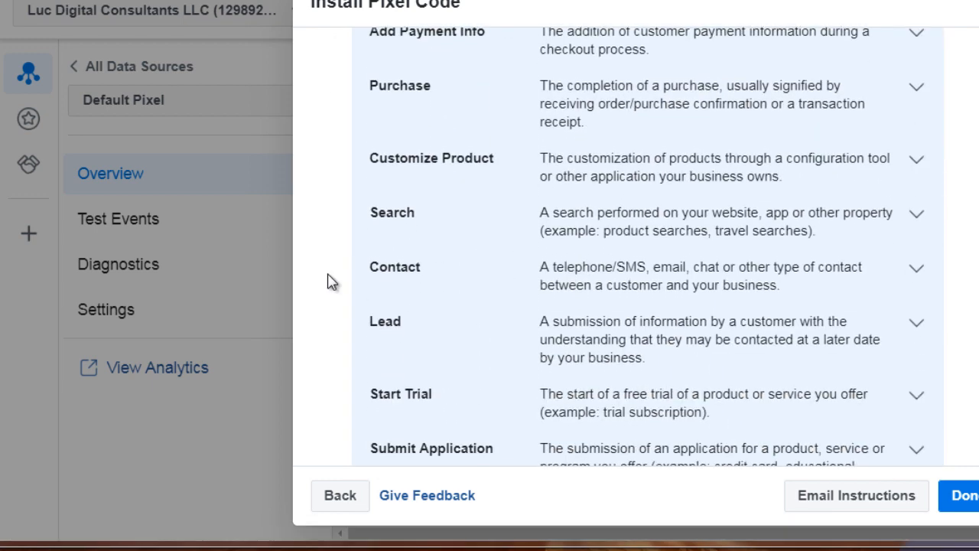
left_click(395, 252)
scroll(395, 252, "down", 5)
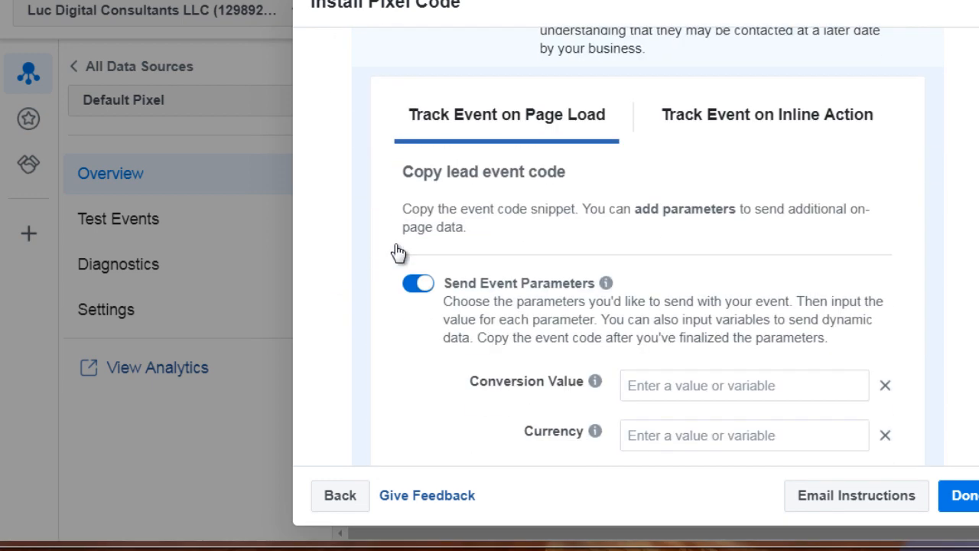
scroll(394, 246, "down", 3)
scroll(418, 225, "down", 3)
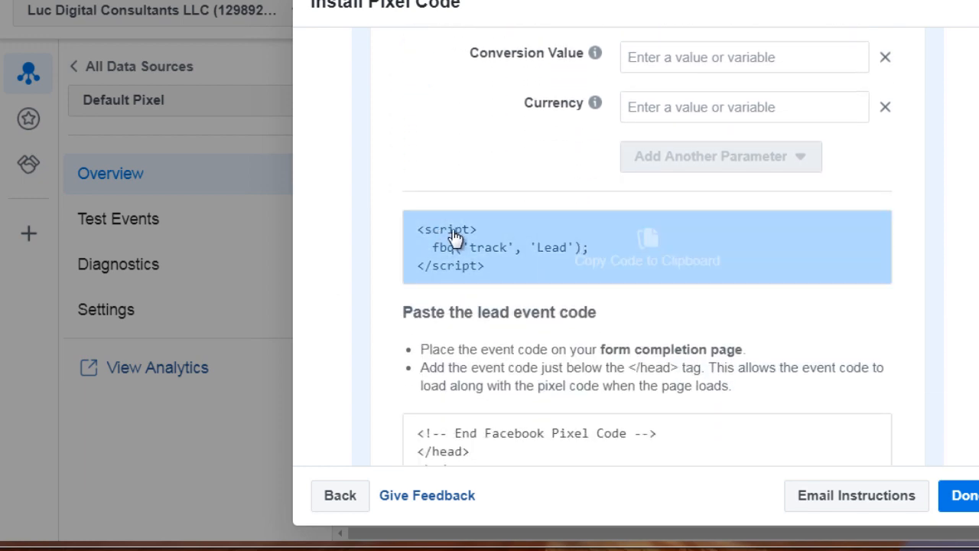
left_click(492, 249)
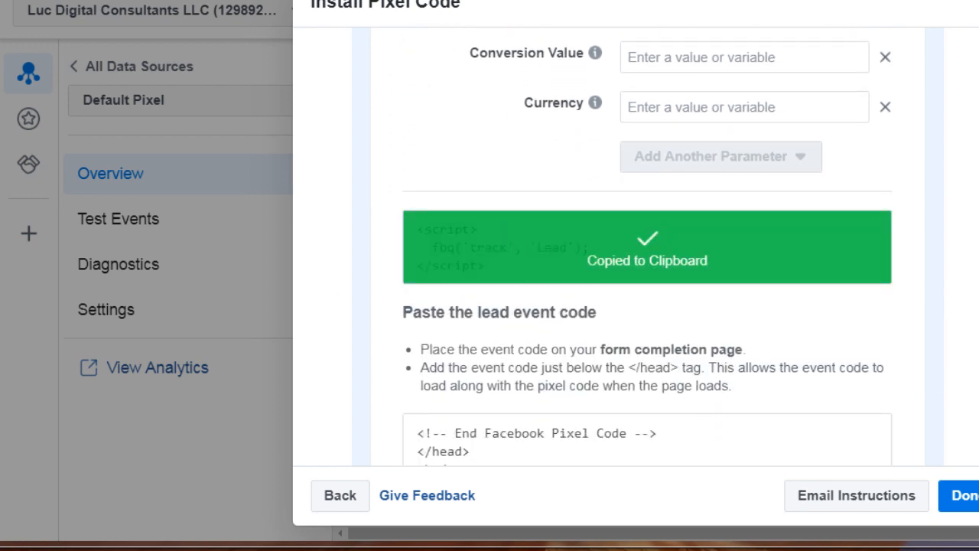
Paste the Lead event code below the ViewContent script in the text editor and add two blank lines above the ViewContent script
left_click(631, 549)
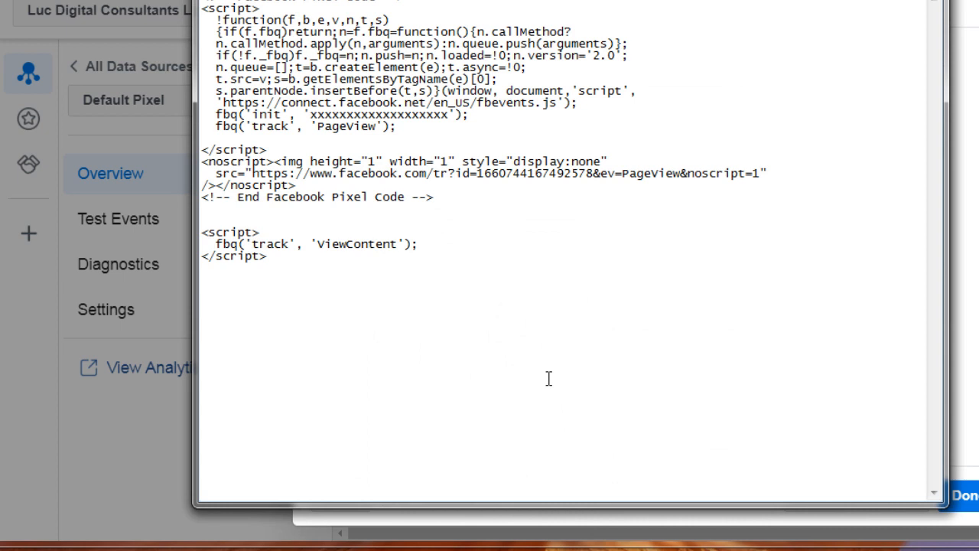
key("ctrl+v")
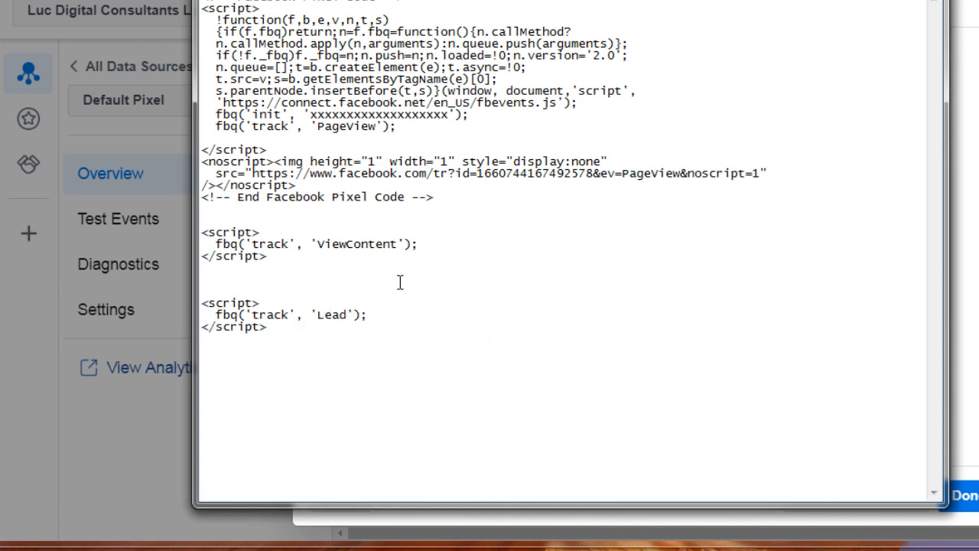
left_click(267, 225)
key("Return")
key("Return")
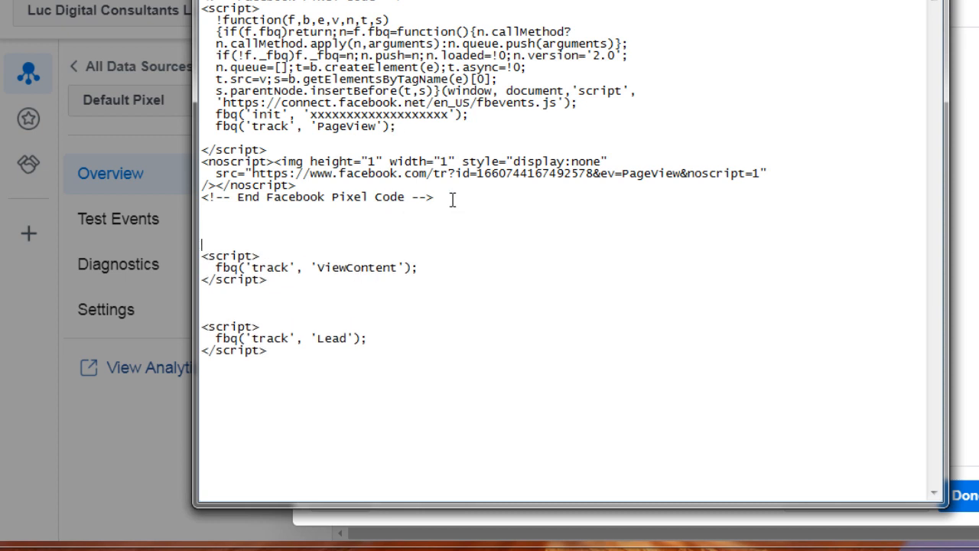
Delete the opening and closing script tags around the ViewContent tracking line
left_click_drag(450, 199, 260, 1)
left_click(368, 195)
left_click_drag(261, 256, 190, 252)
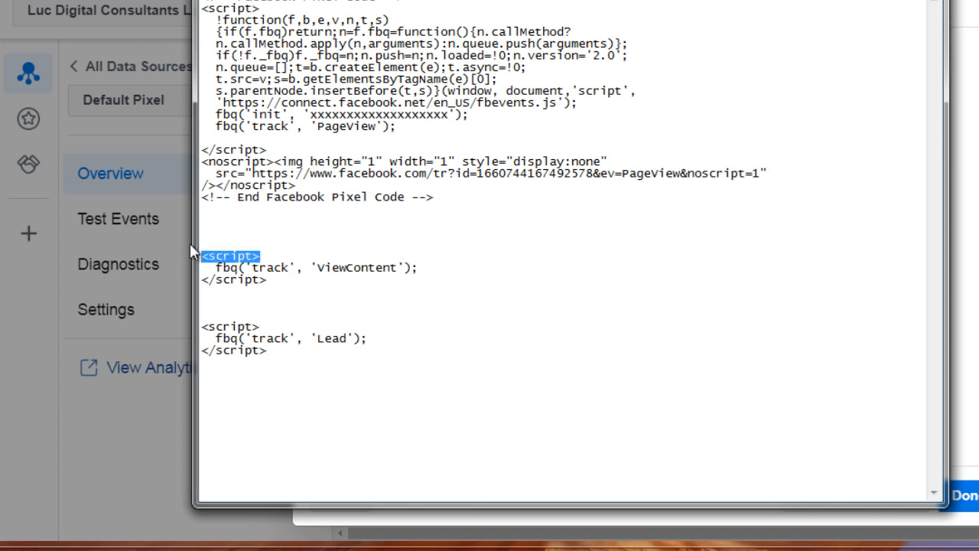
key("Delete")
left_click_drag(277, 280, 191, 279)
key("Delete")
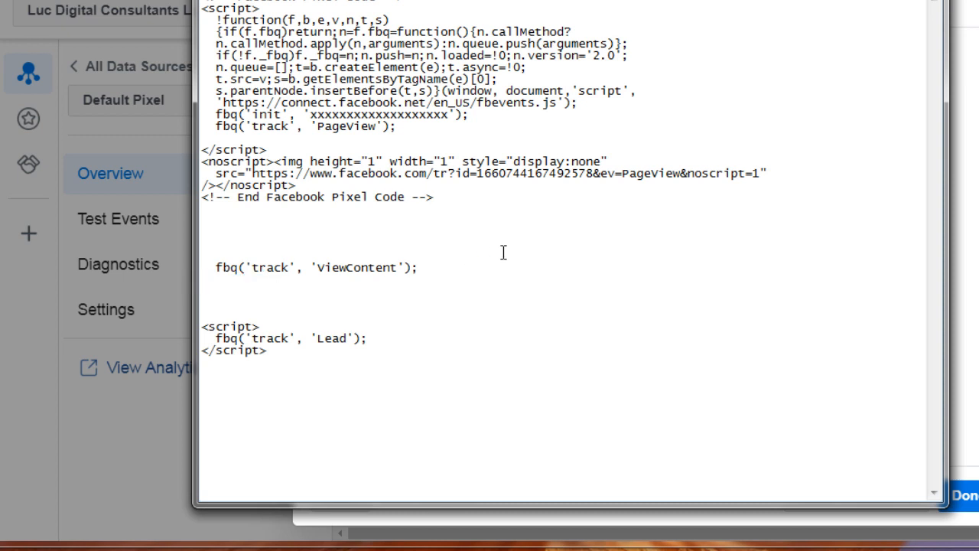
Move the ViewContent tracking line directly below the PageView line in the base pixel script and remove the blank line after it
left_click_drag(426, 271, 220, 276)
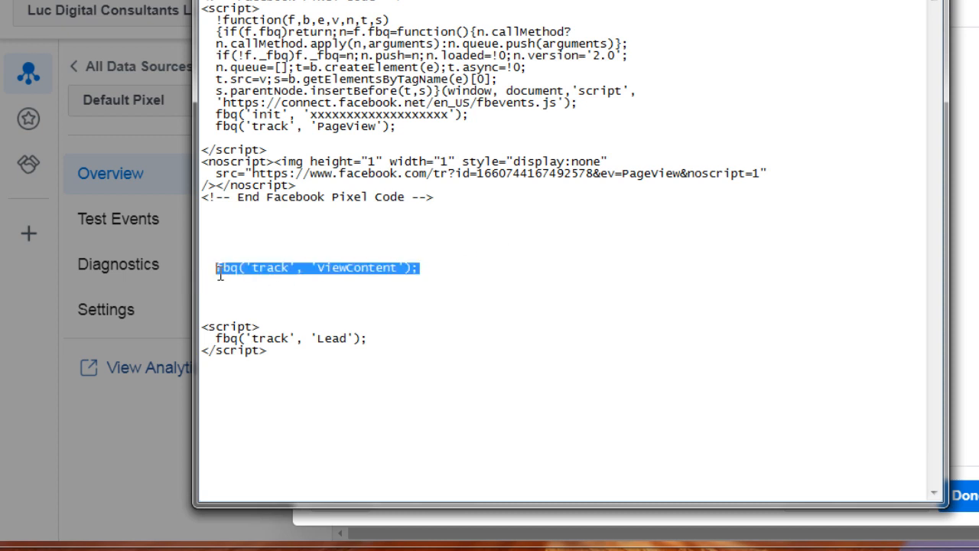
key("Delete")
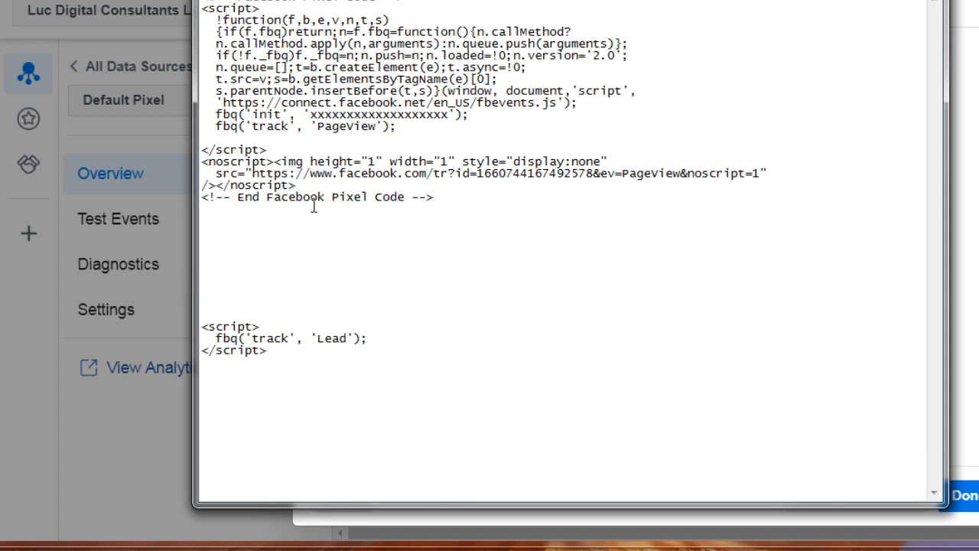
left_click(423, 131)
key("Return")
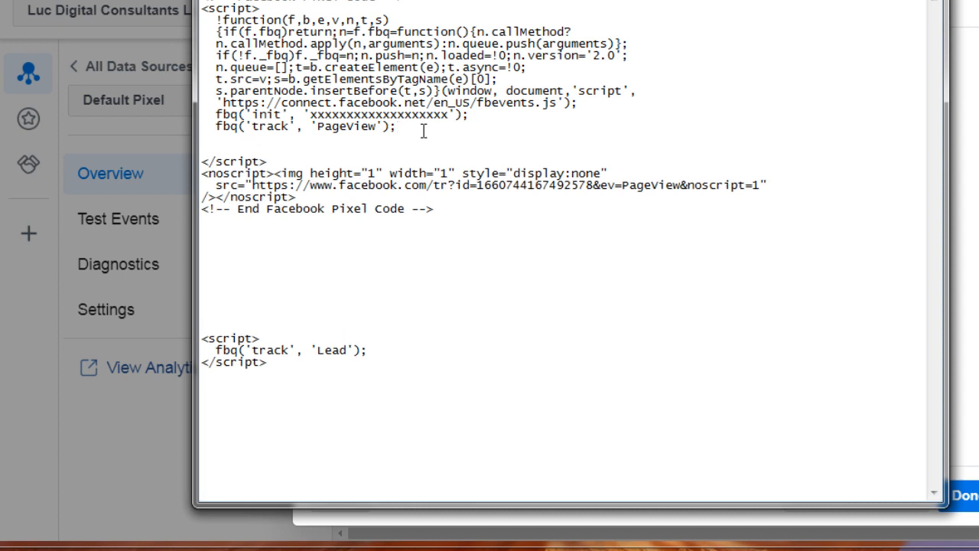
key("ctrl+v")
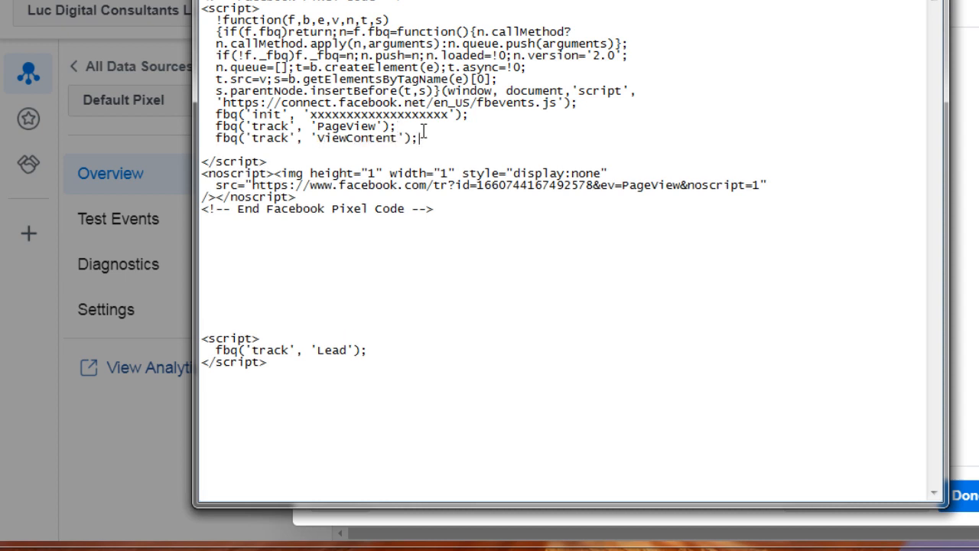
key("BackSpace")
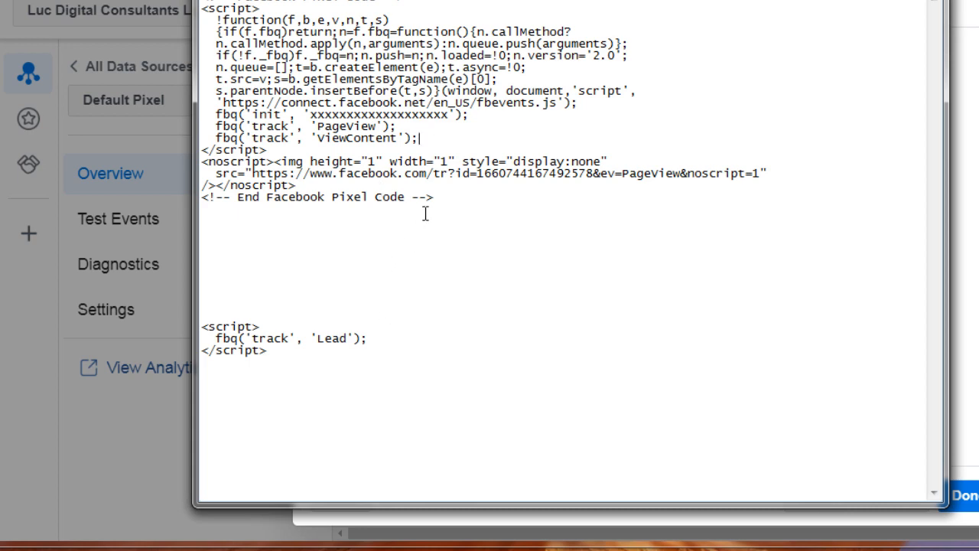
Duplicate the complete ViewContent pixel code block in the empty space below it and add a line break after the copy
left_click_drag(456, 197, 203, 2)
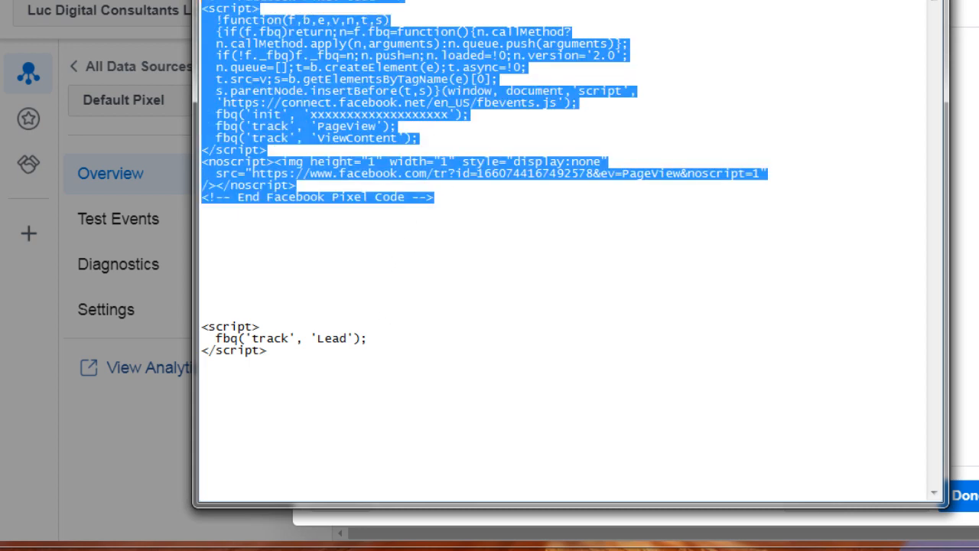
left_click(249, 256)
key("ctrl+v")
key("ctrl+v")
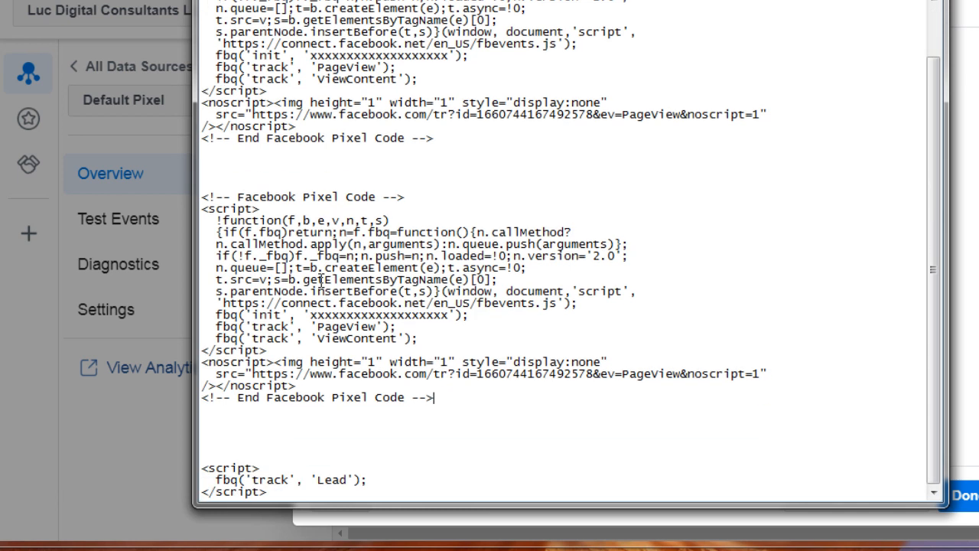
key("Return")
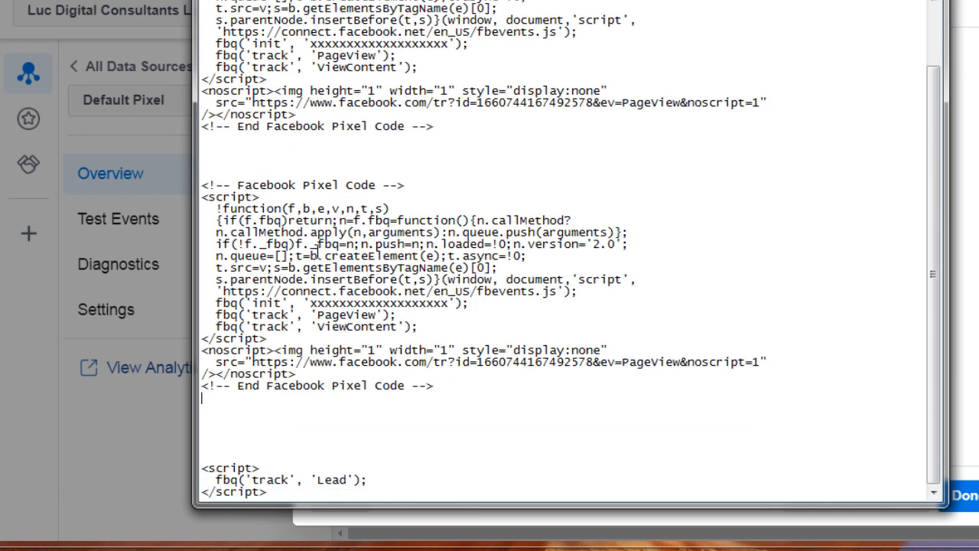
Replace the ViewContent line in the second pixel block with the Lead tracking line and delete the leftover empty script tags
left_click_drag(369, 479, 217, 480)
key("ctrl+c")
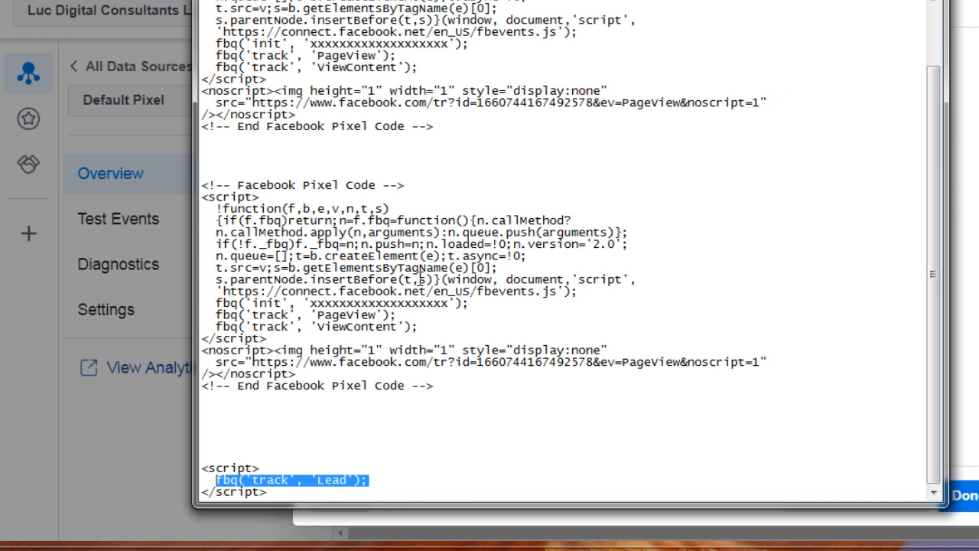
key("BackSpace")
left_click_drag(419, 326, 216, 327)
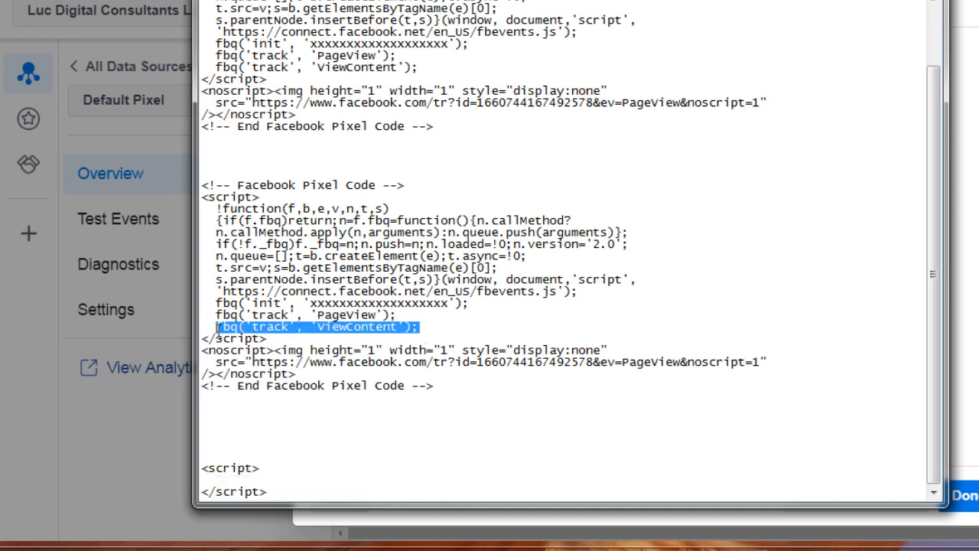
key("ctrl+v")
left_click_drag(277, 459, 318, 501)
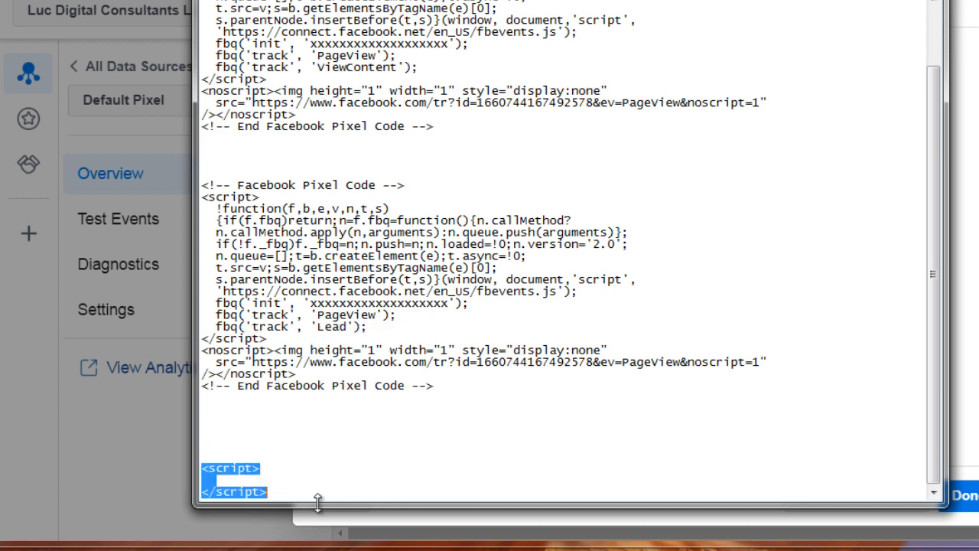
key("BackSpace")
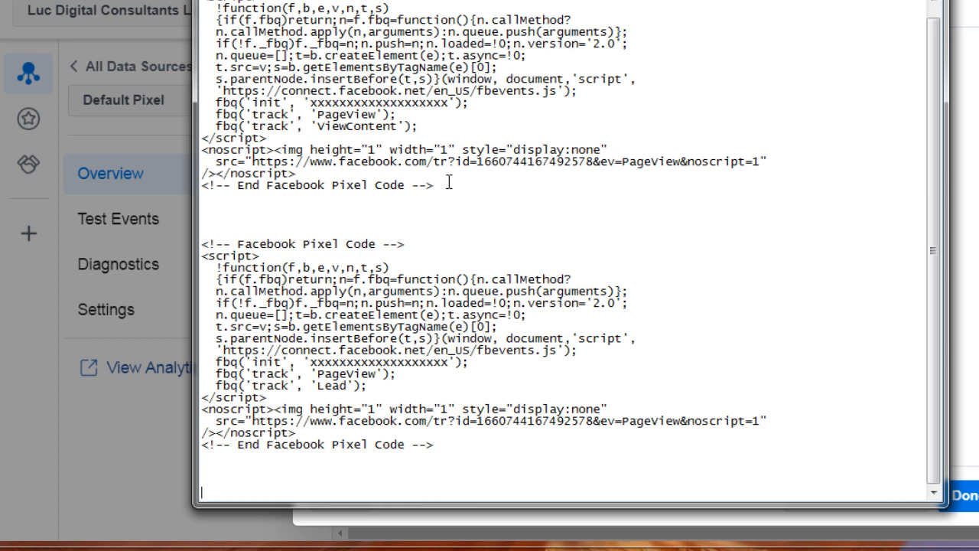
Copy the entire first pixel code block, the one with the ViewContent event
left_click_drag(449, 183, 229, 1)
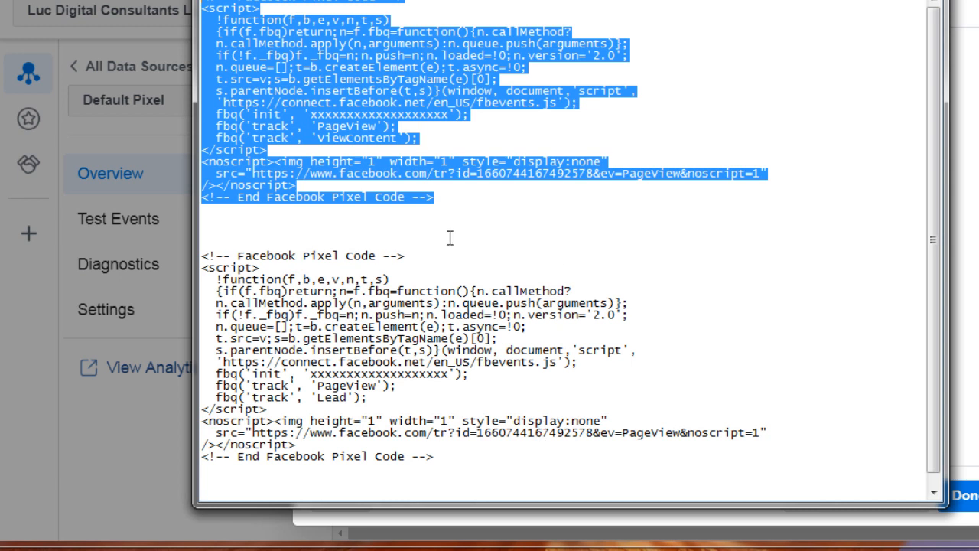
right_click(346, 78)
left_click(399, 142)
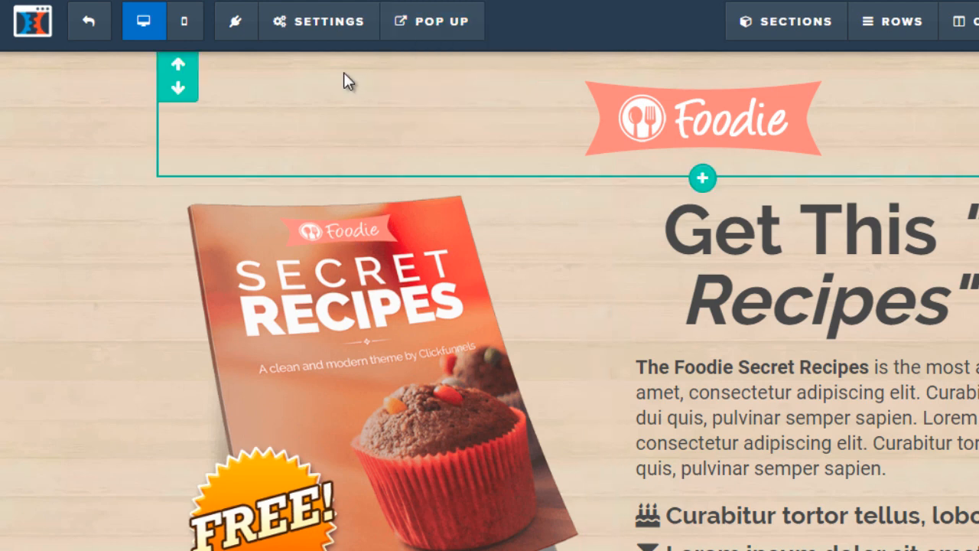
Paste the ViewContent pixel code into the header tracking code of the Foodie opt-in page in ClickFunnels and close the tracking code dialog
mouse_move(314, 26)
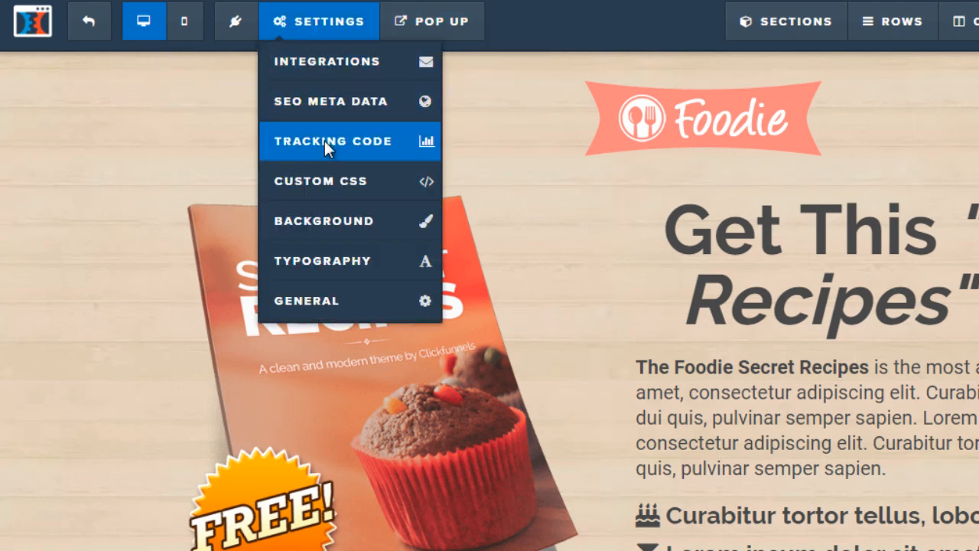
left_click(325, 143)
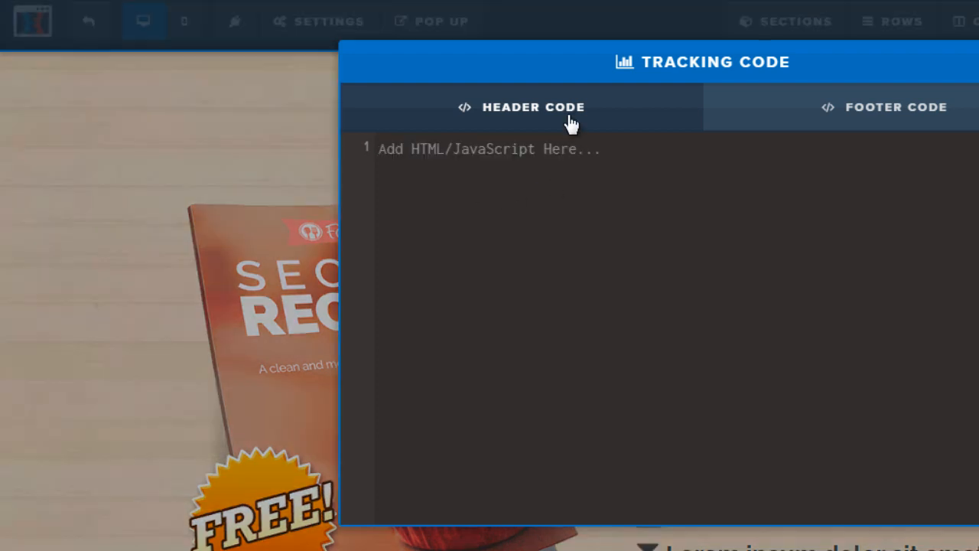
left_click(520, 174)
right_click(519, 154)
left_click(581, 270)
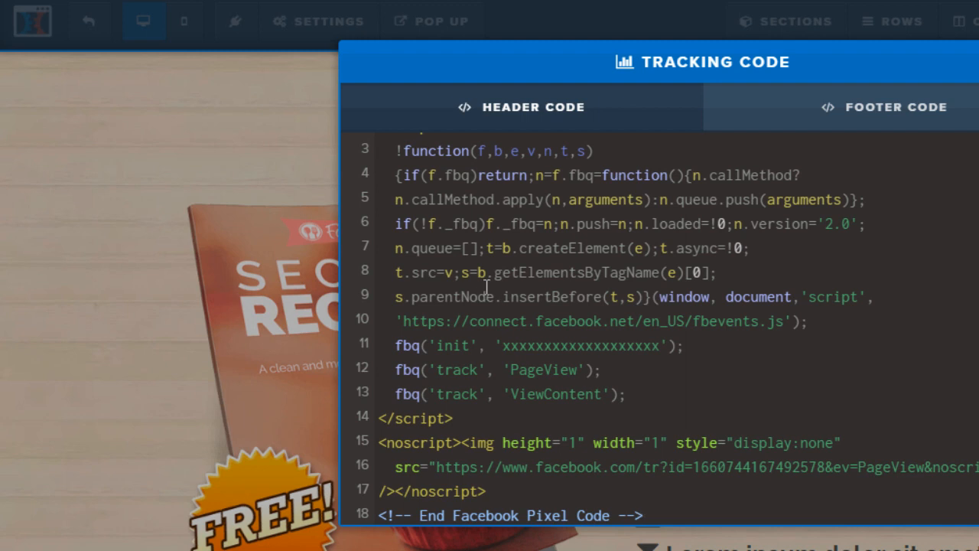
scroll(486, 287, "up", 2)
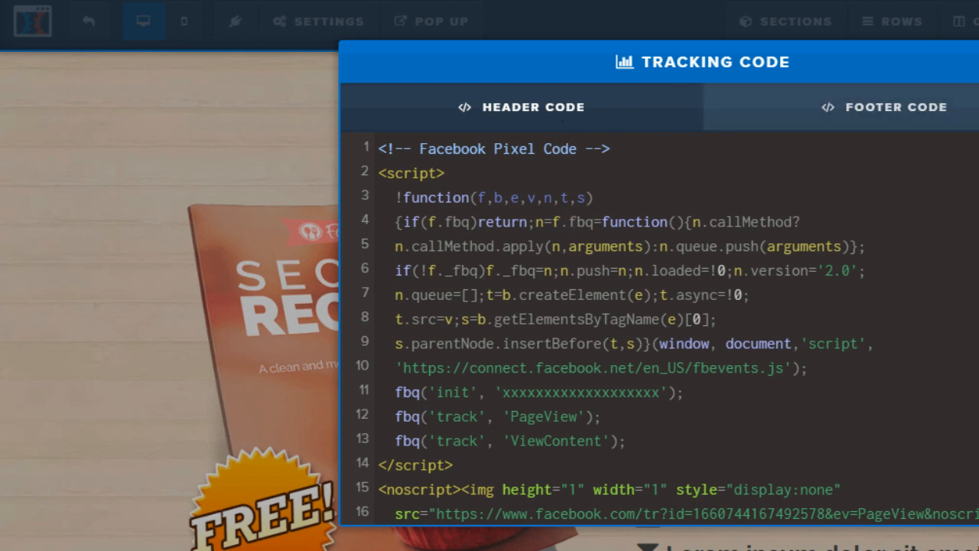
key("Escape")
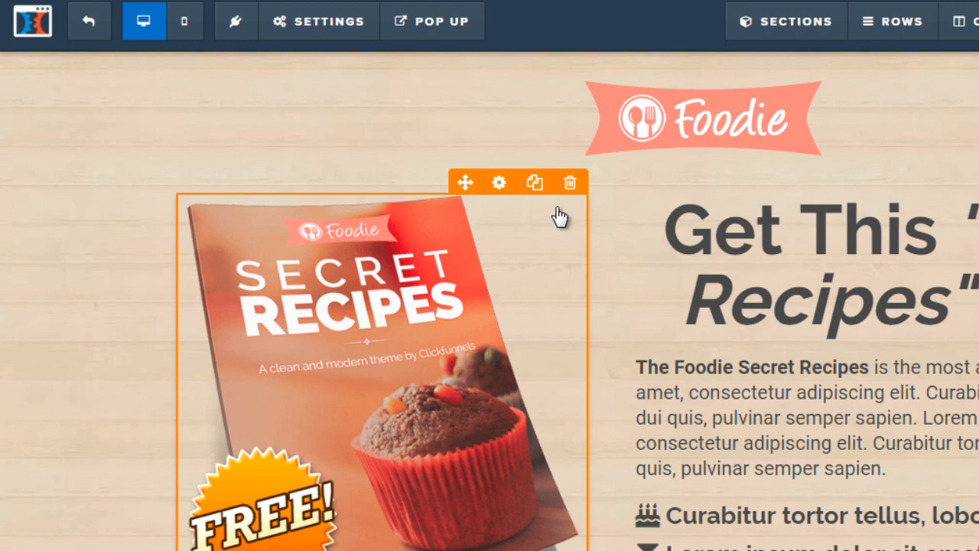
Switch to Notepad, copy the entire second pixel code block with the Lead event, and minimize the window
key("alt+Tab")
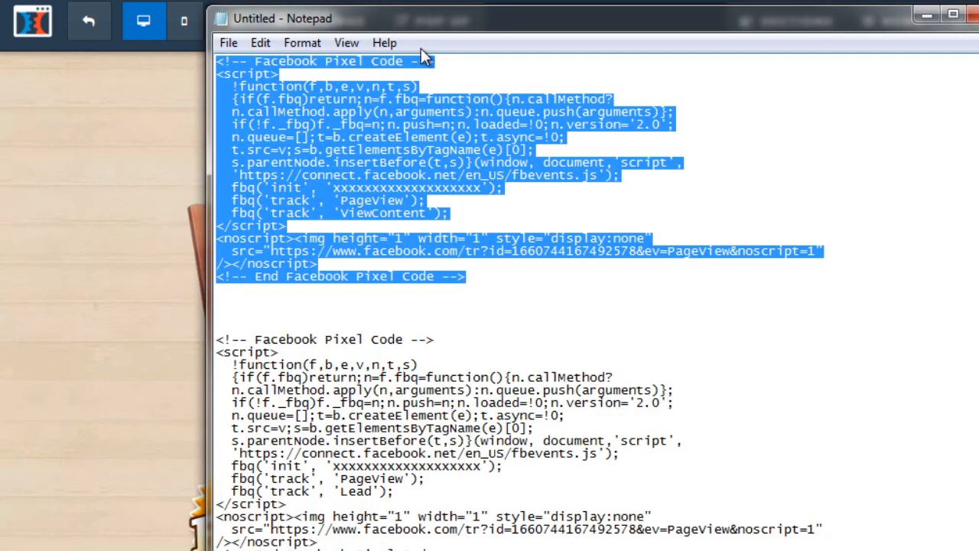
scroll(489, 412, "down", 1)
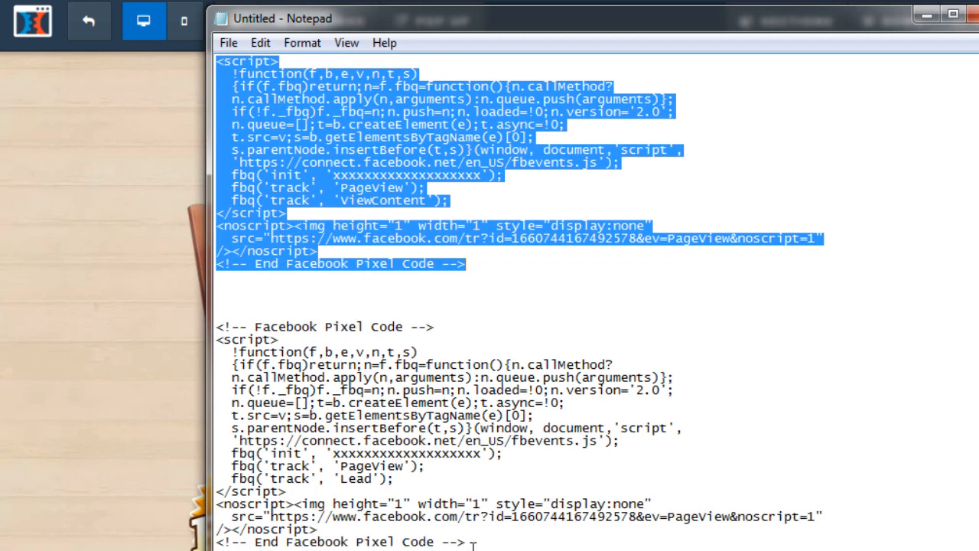
left_click_drag(472, 544, 197, 331)
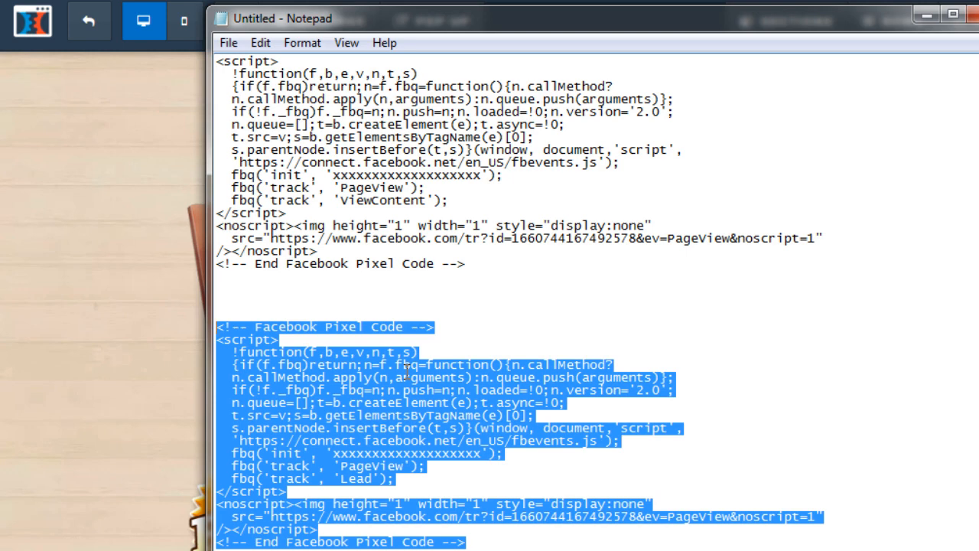
right_click(394, 423)
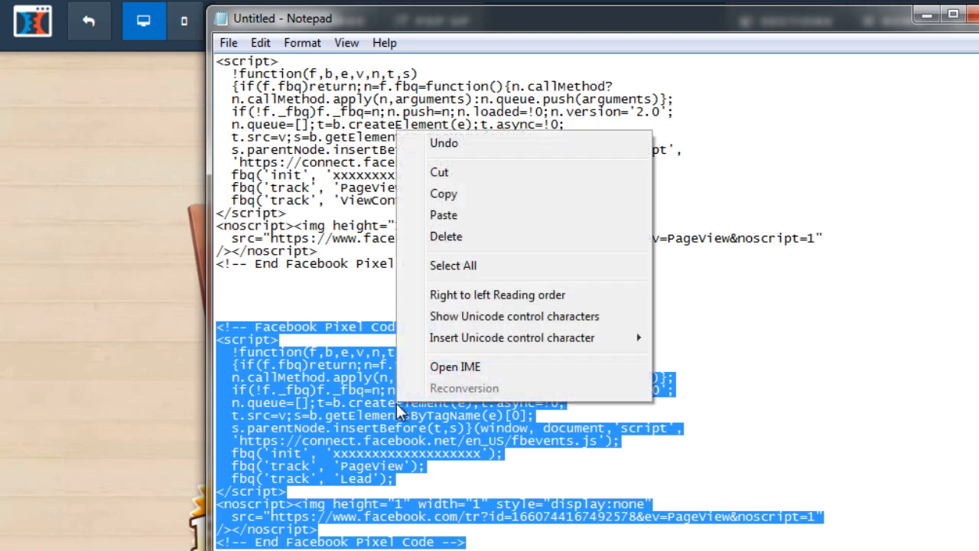
left_click(473, 201)
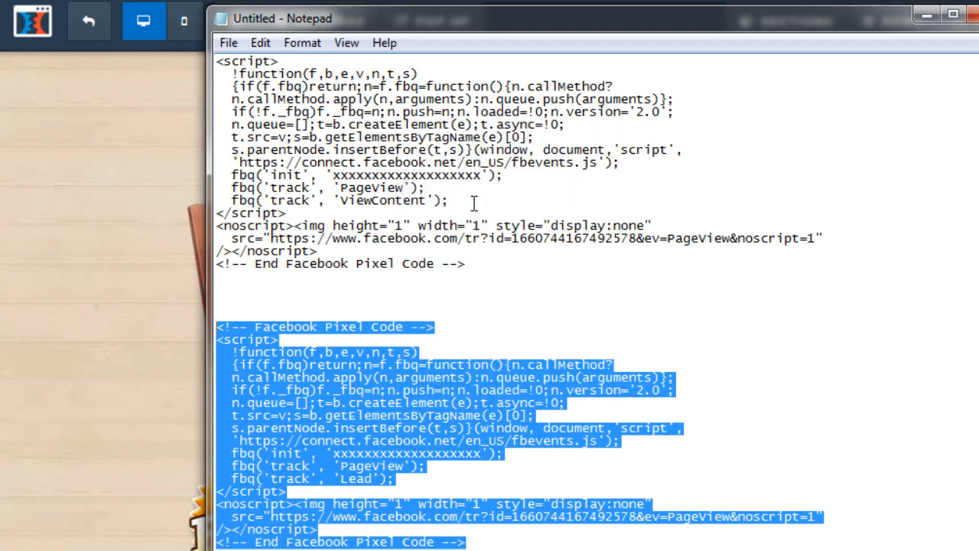
left_click(927, 17)
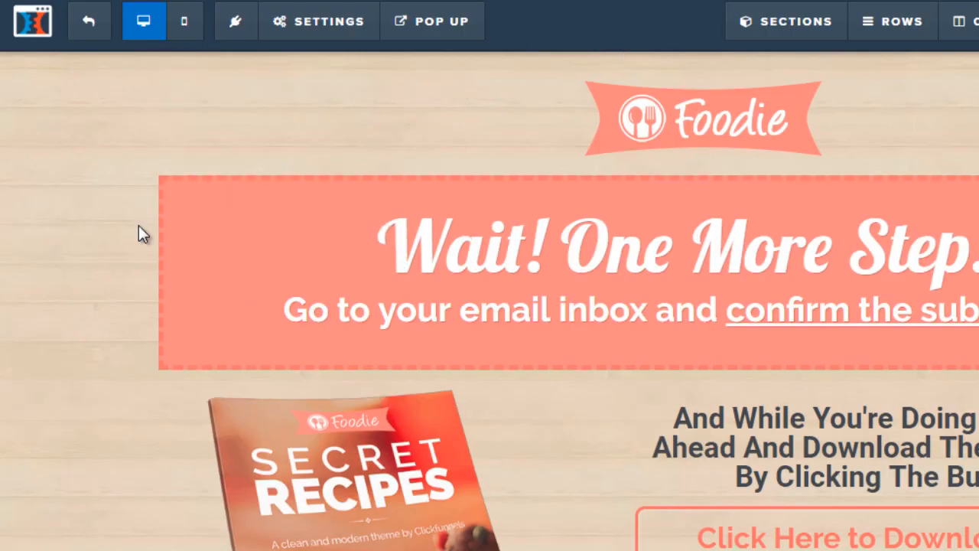
Paste the Lead pixel code into the header tracking code of the "Wait! One More Step" page in ClickFunnels and close the tracking code dialog
scroll(677, 278, "down", 3)
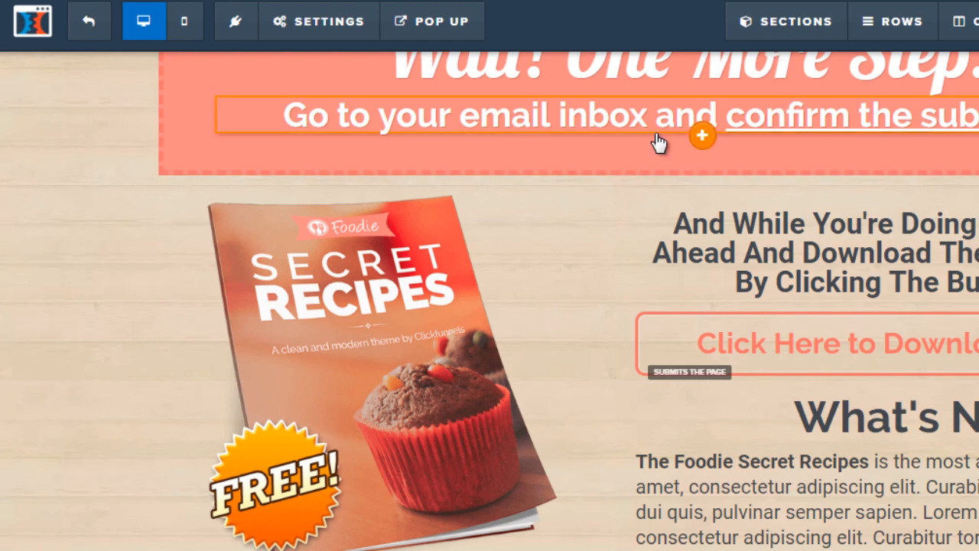
scroll(582, 149, "up", 2)
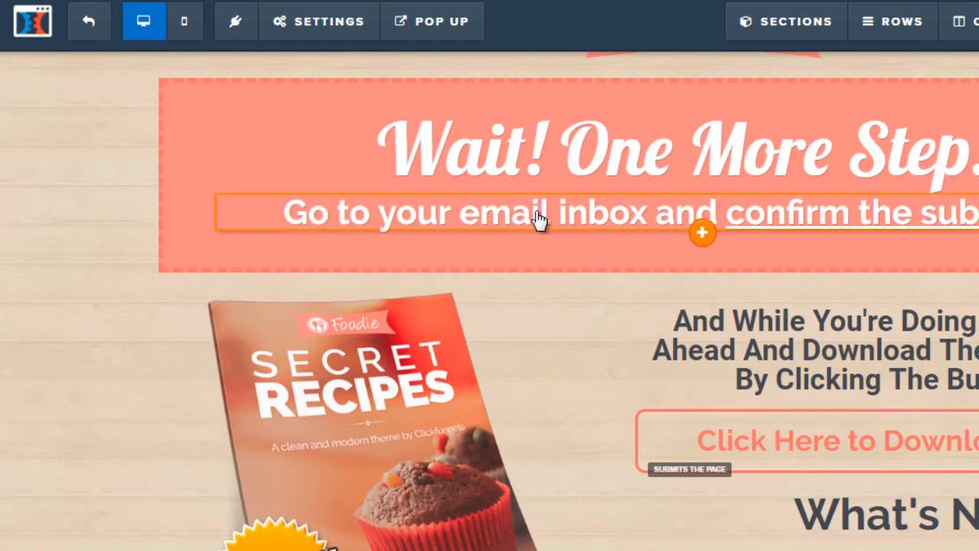
scroll(539, 218, "down", 4)
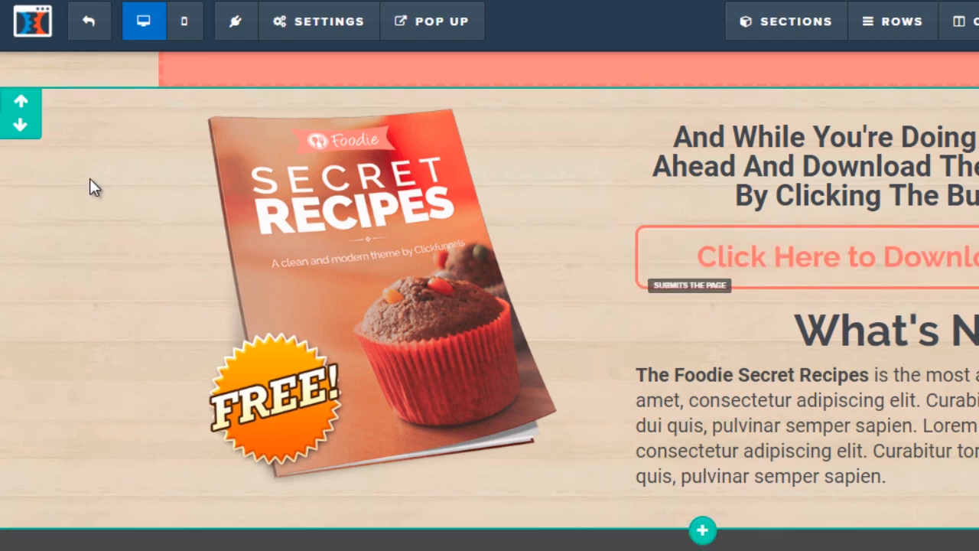
scroll(92, 177, "up", 2)
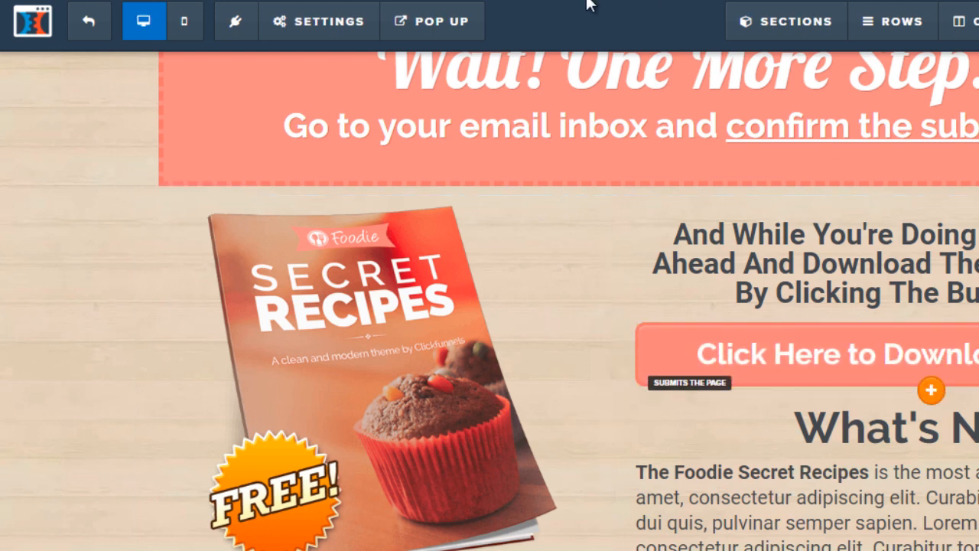
left_click(337, 30)
left_click(339, 143)
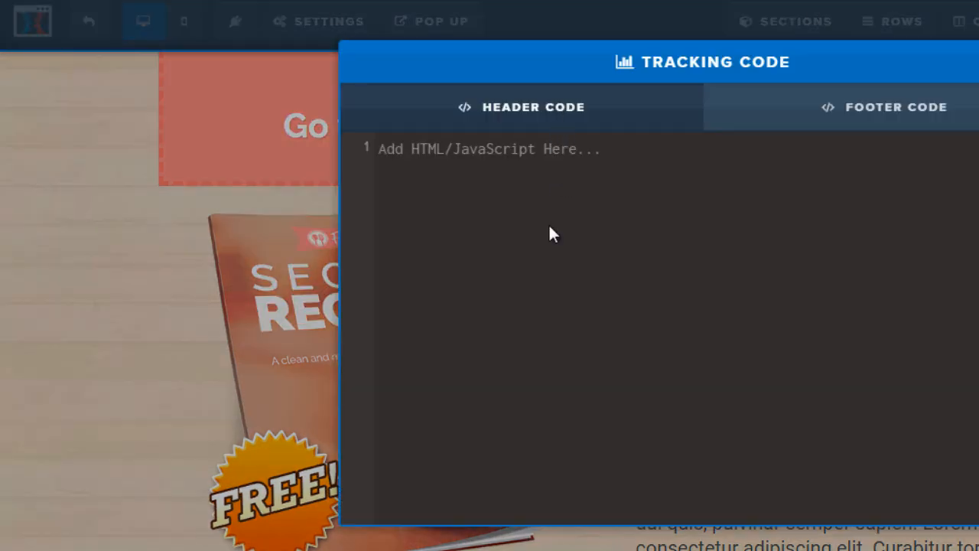
right_click(513, 160)
left_click(544, 277)
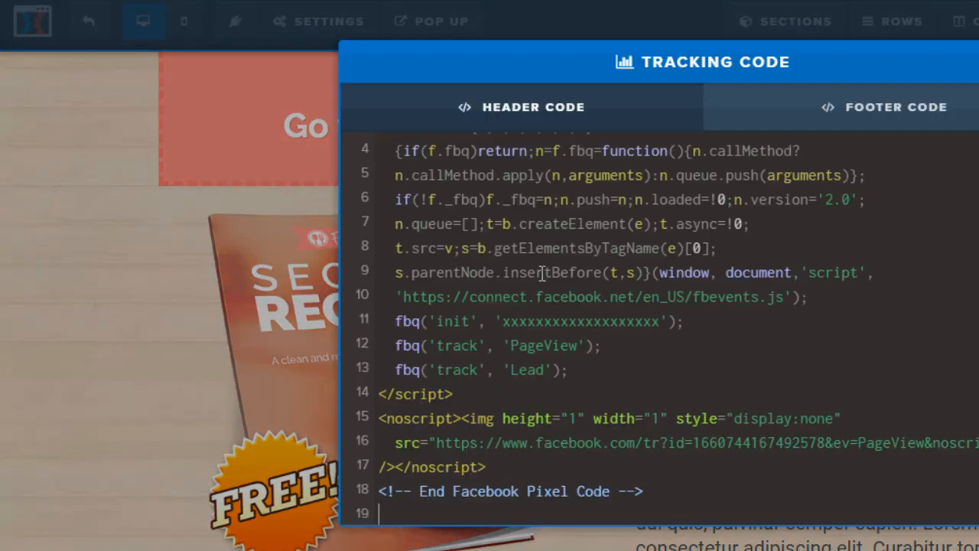
key("Escape")
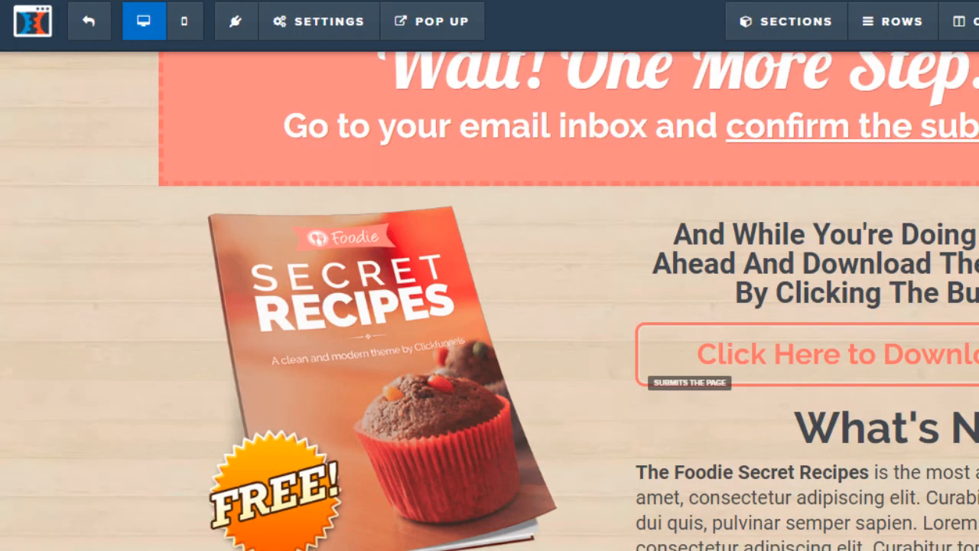
Switch to the Lucidchart flowchart and examine the Custom Audience and Purchase boxes
left_click(333, 21)
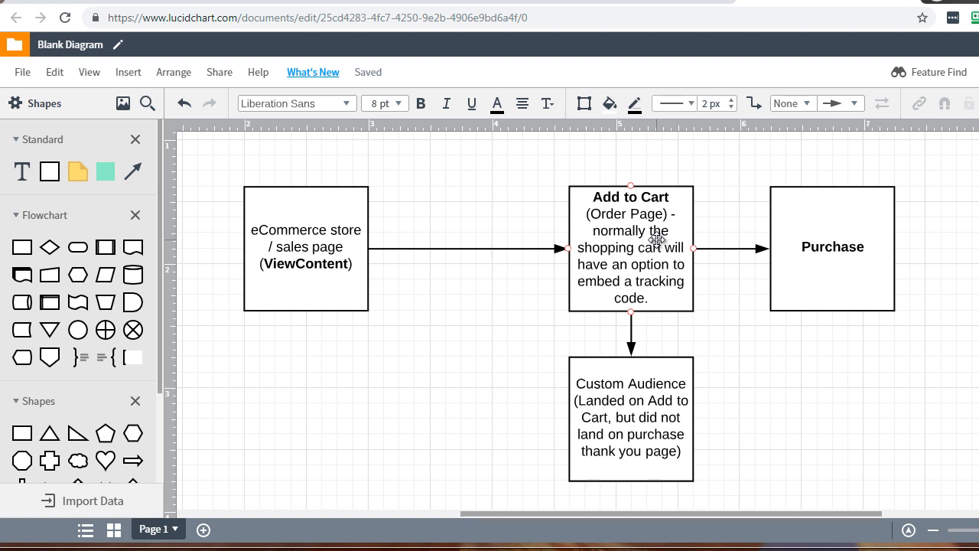
left_click(626, 413)
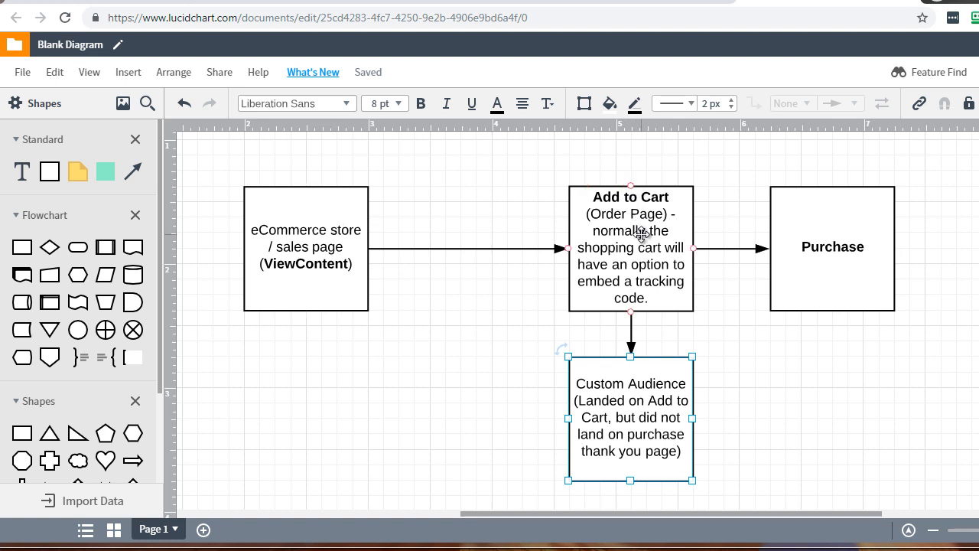
left_click(876, 239)
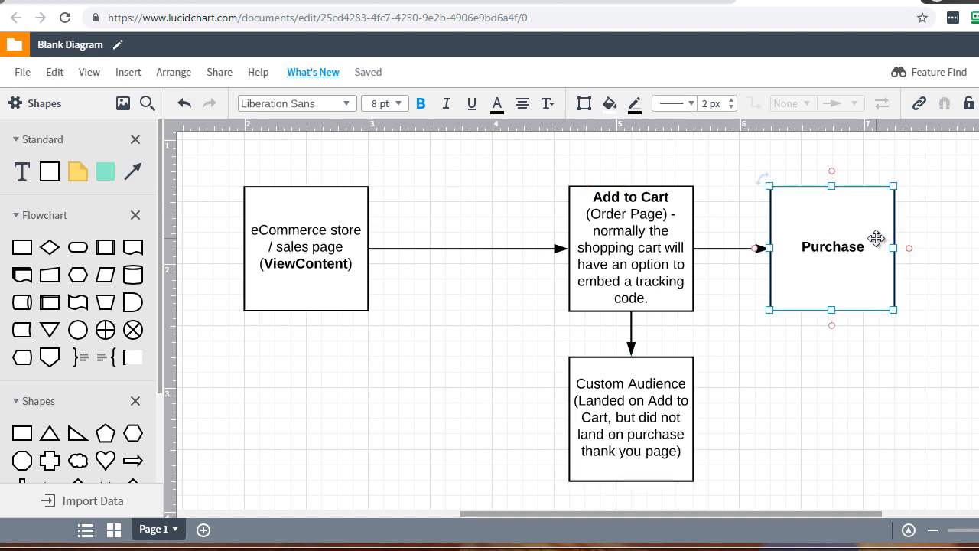
Examine the eCommerce store / sales page (ViewContent) box at the start of the flowchart
left_click(876, 335)
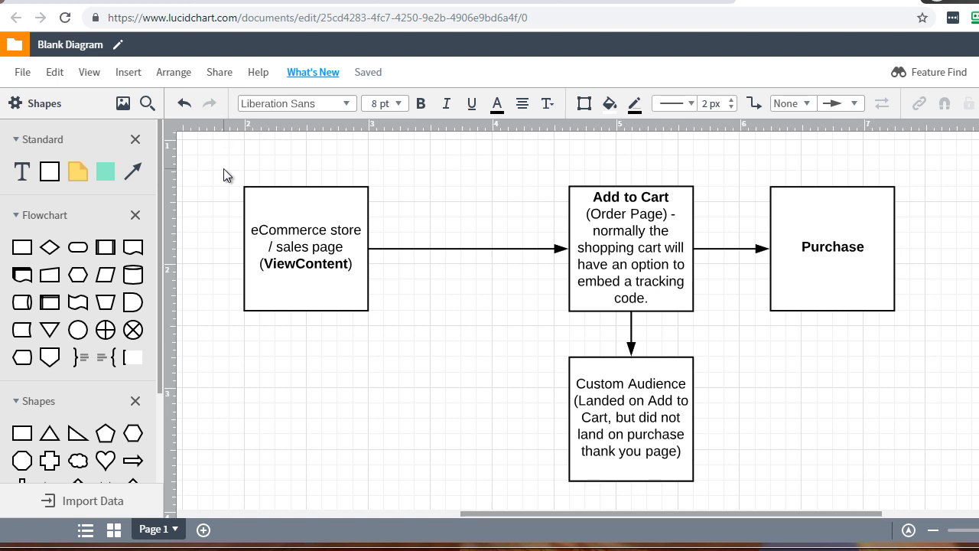
left_click(295, 212)
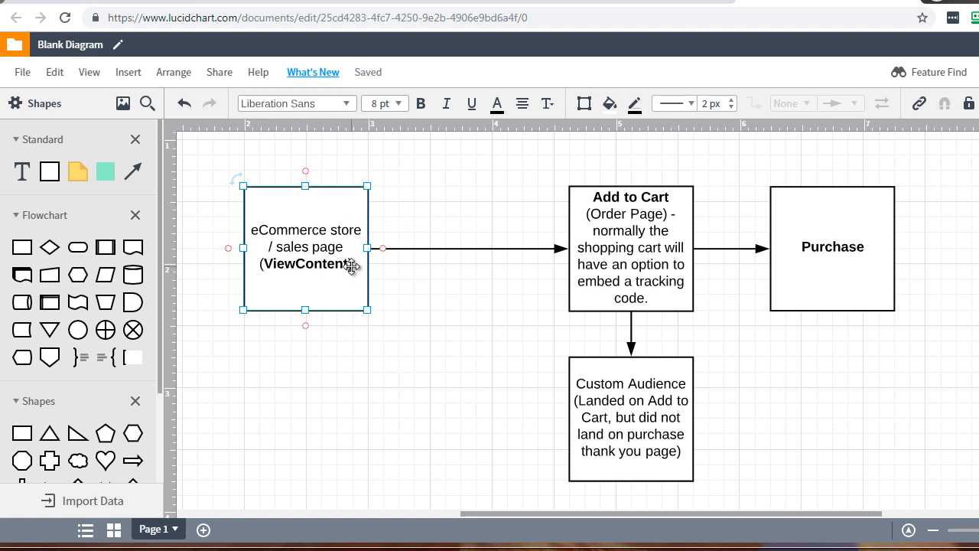
left_click(408, 221)
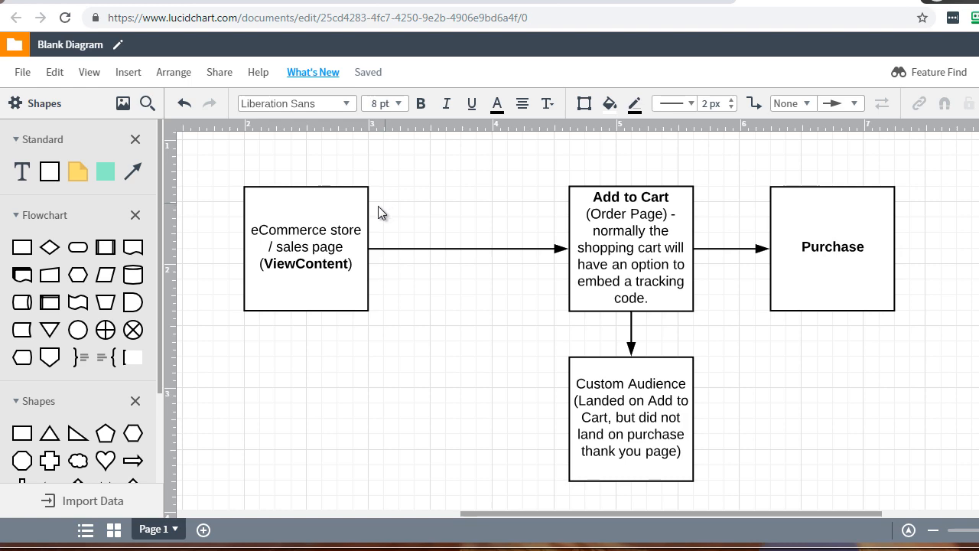
left_click(304, 231)
Switch to Notepad, move its window off the flowchart's first box, and review the entire ViewContent pixel code block
left_click(537, 544)
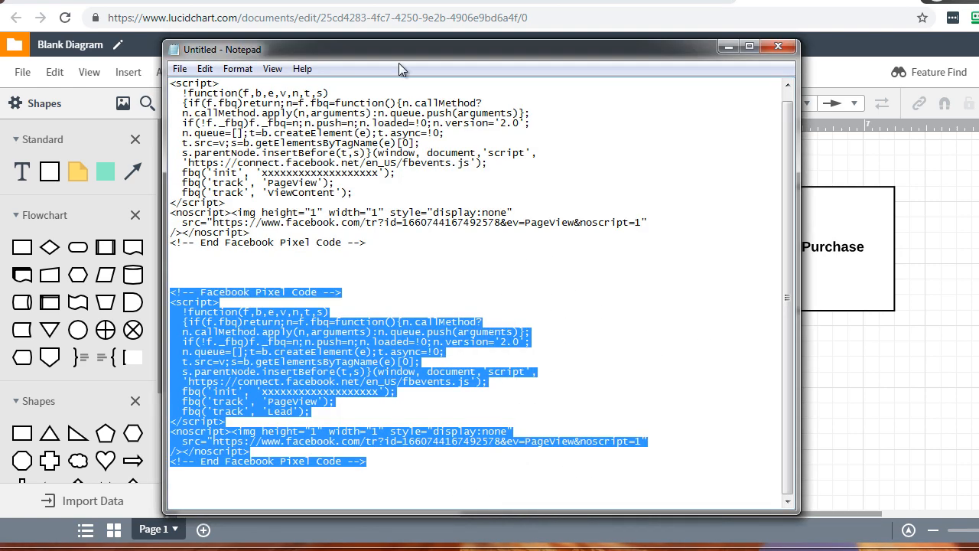
left_click_drag(381, 51, 542, 22)
left_click(531, 214)
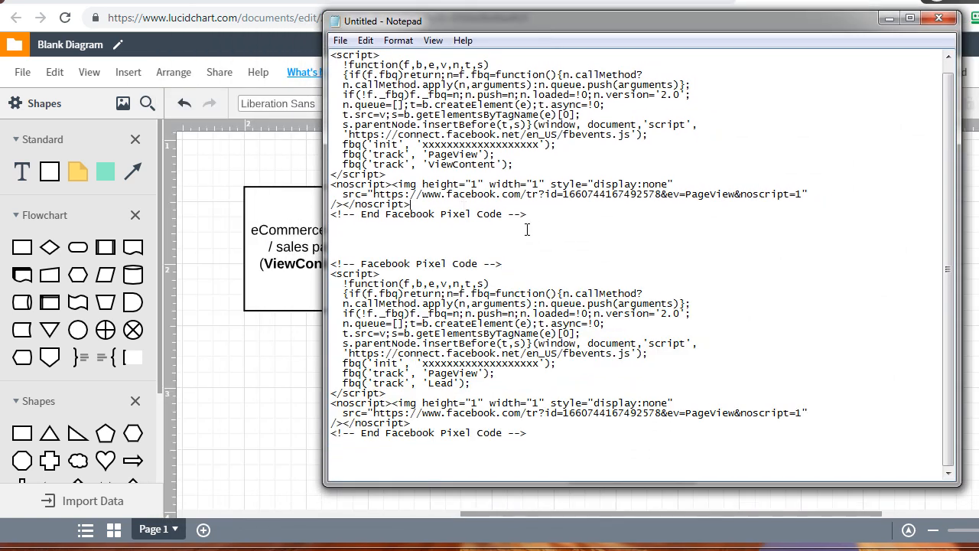
left_click_drag(535, 212, 332, 48)
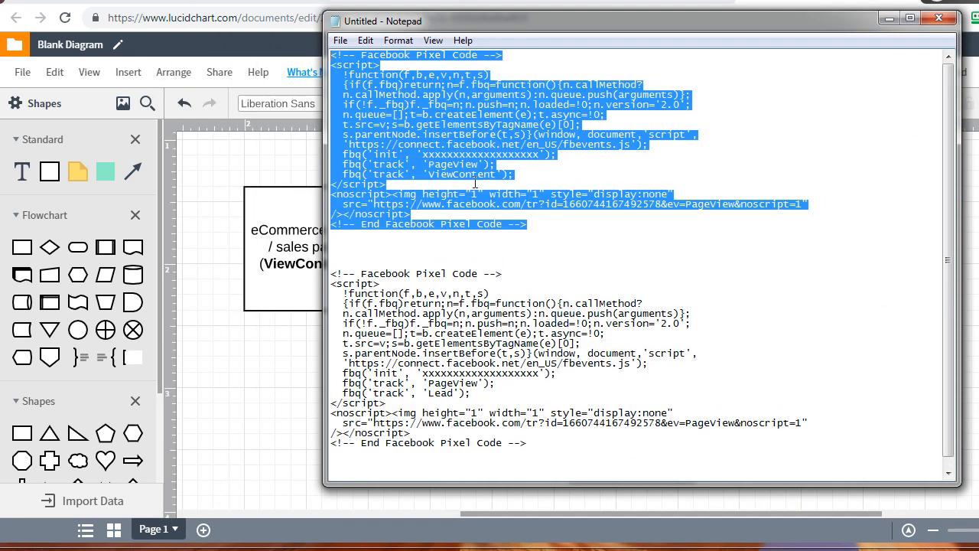
left_click(372, 263)
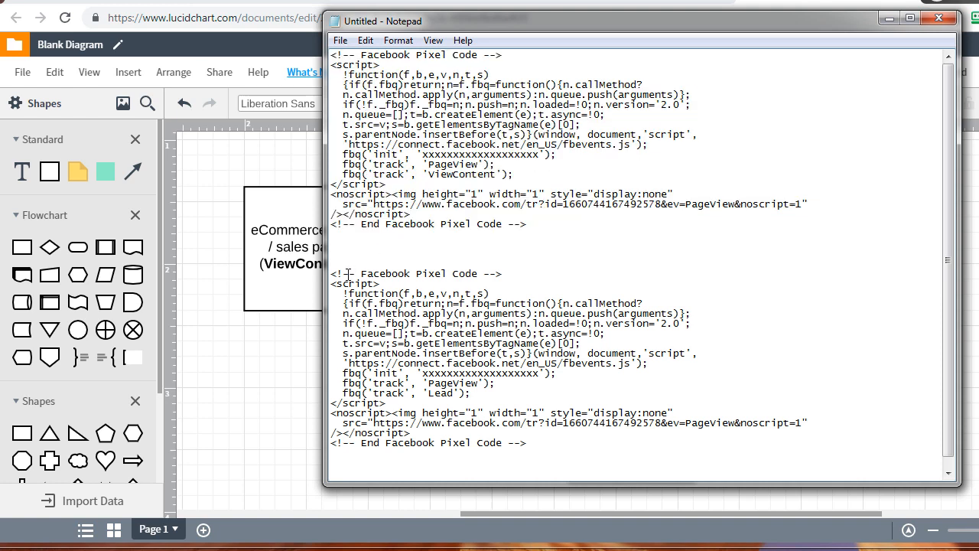
Replace the Lead event in the second pixel code block with AddToCart and highlight the edited track line
scroll(349, 275, "down", 1)
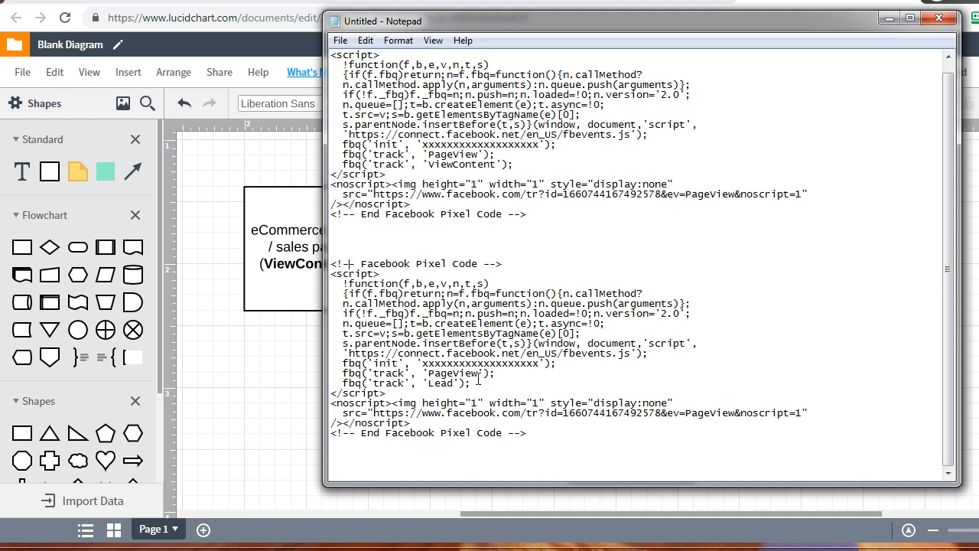
left_click_drag(453, 382, 429, 383)
type("AddToCart")
left_click_drag(502, 383, 330, 383)
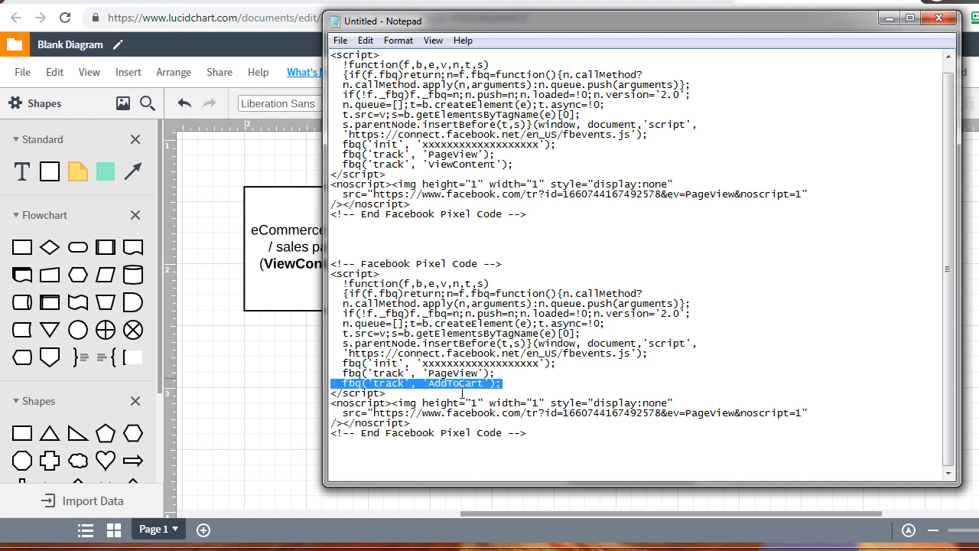
Duplicate the entire AddToCart pixel code block below itself, separated by blank lines
left_click_drag(528, 433, 313, 265)
key("ctrl+c")
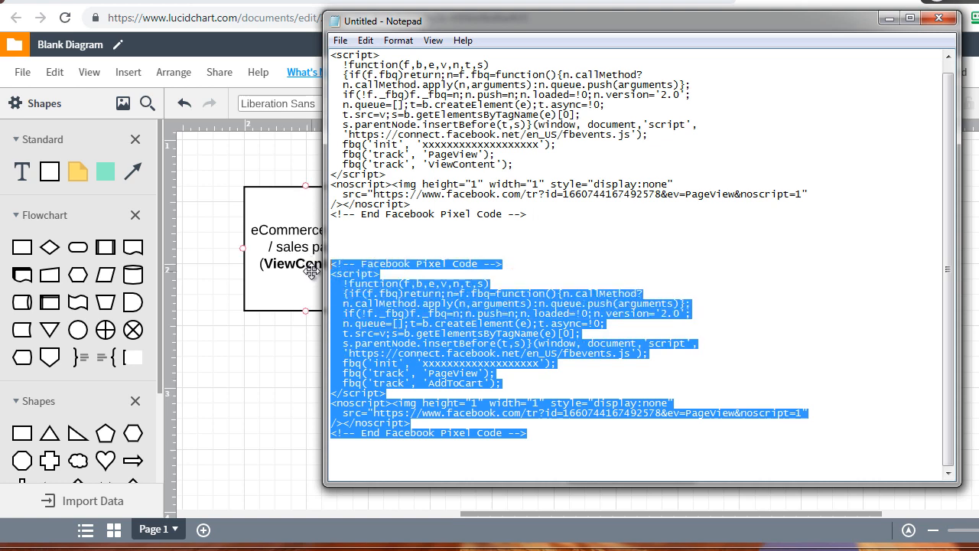
left_click(397, 468)
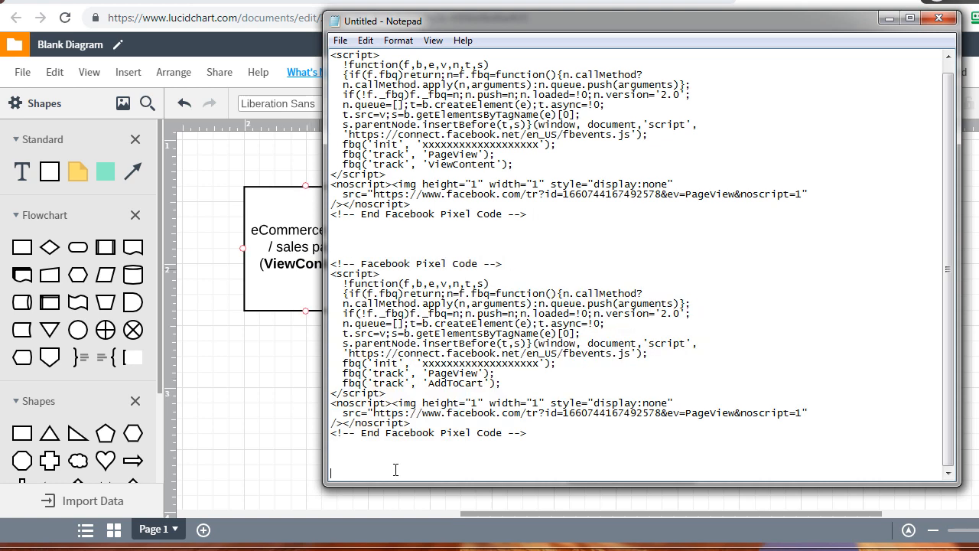
key("Return")
key("Return")
key("Return")
key("Return")
key("ctrl+v")
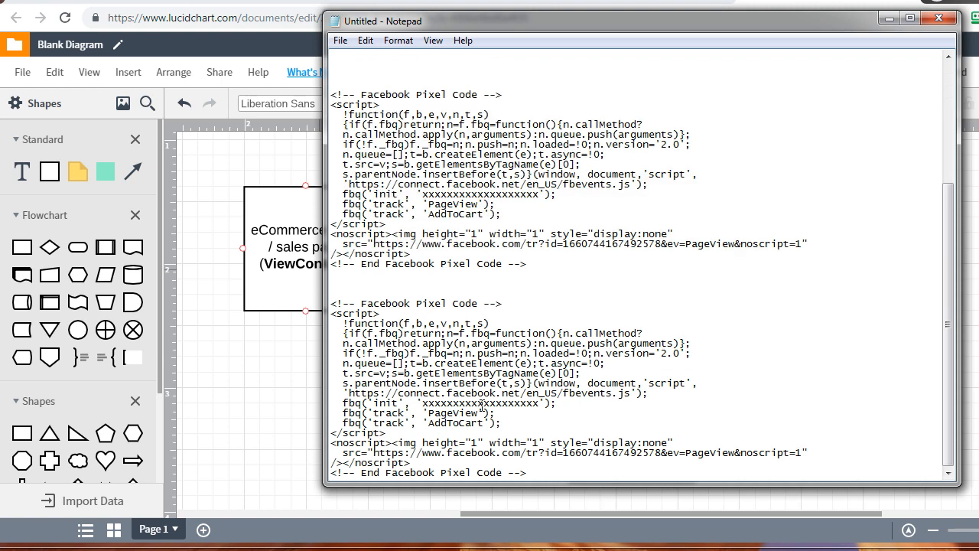
Change the tracked event in the third pixel code block to Purchase and return to the Lucidchart flowchart
left_click_drag(483, 425, 431, 426)
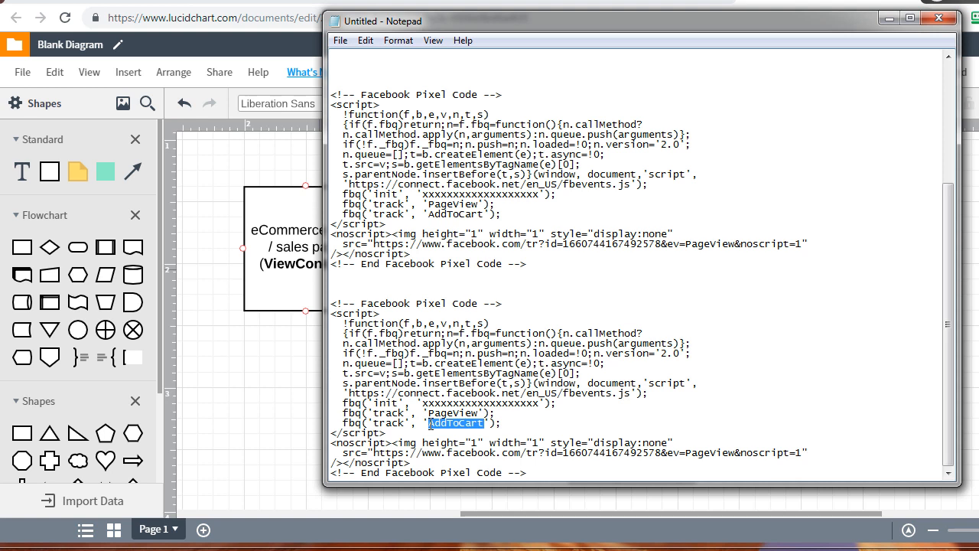
type("V")
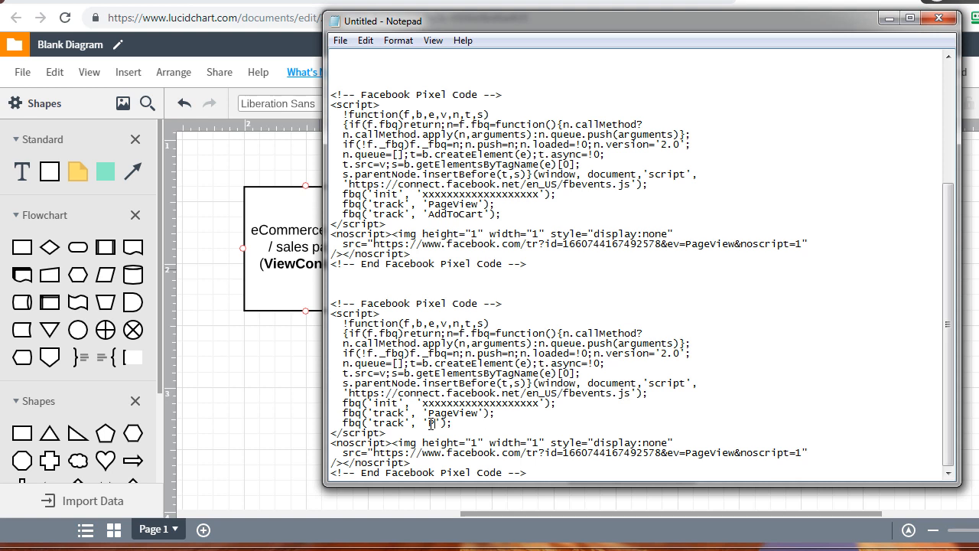
type("urchase")
left_click(216, 222)
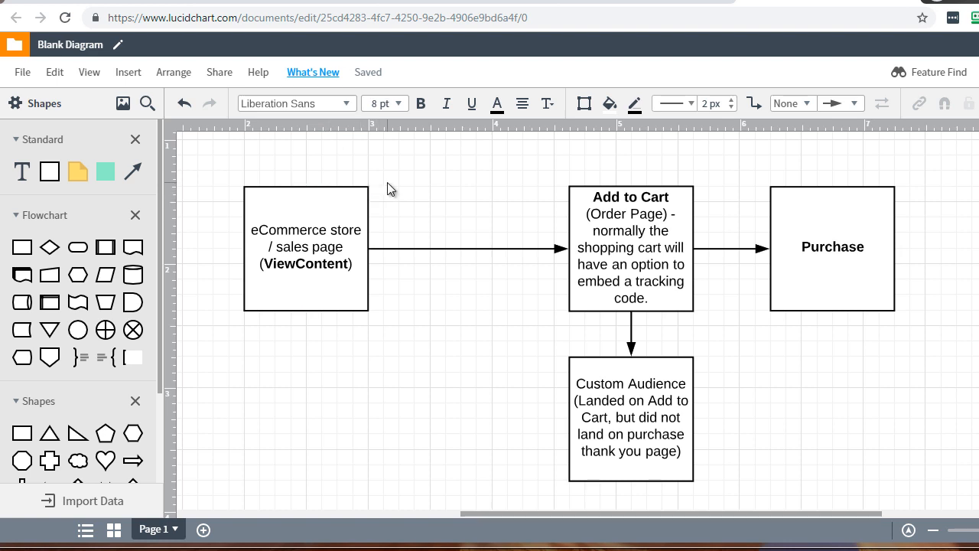
Examine the flow from the ViewContent sales page box to the Add to Cart order page box
left_click(317, 195)
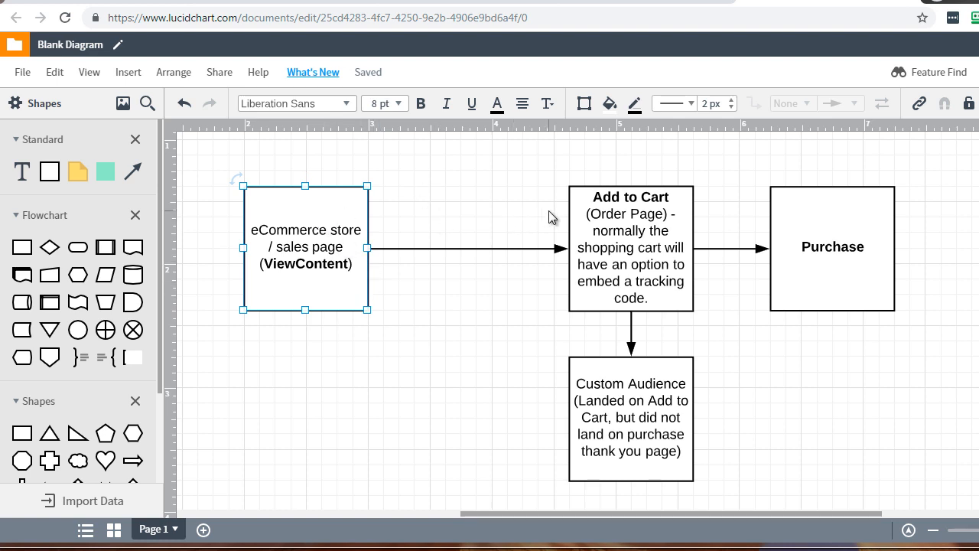
left_click(631, 247)
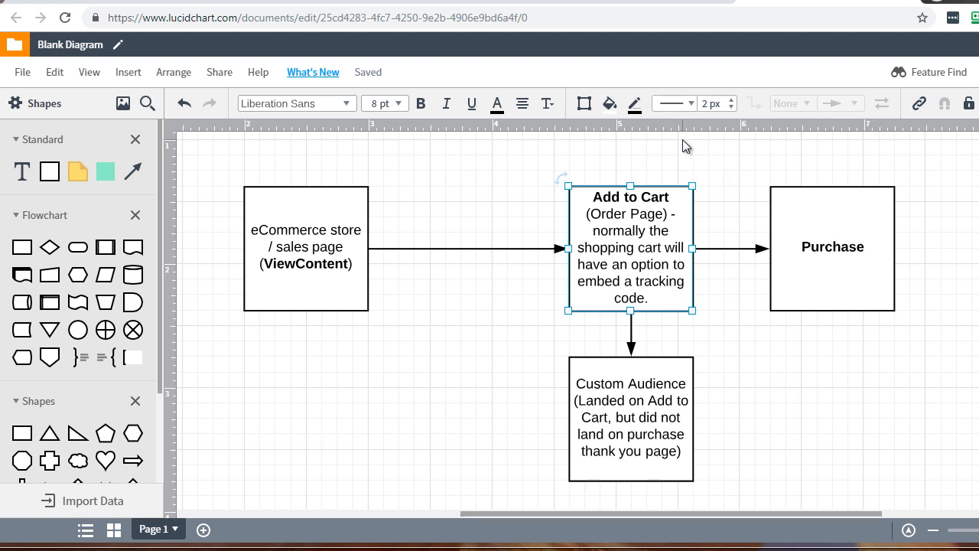
left_click(469, 246)
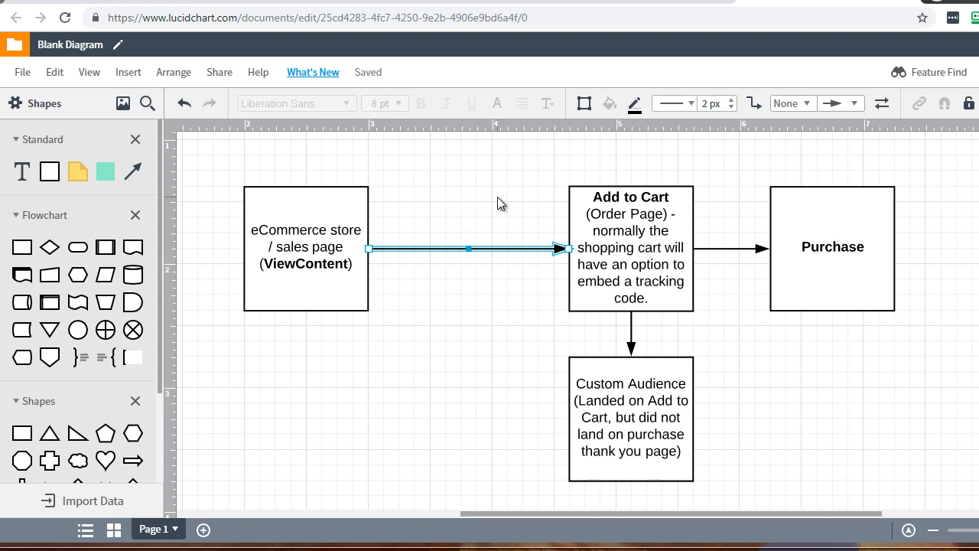
left_click(636, 249)
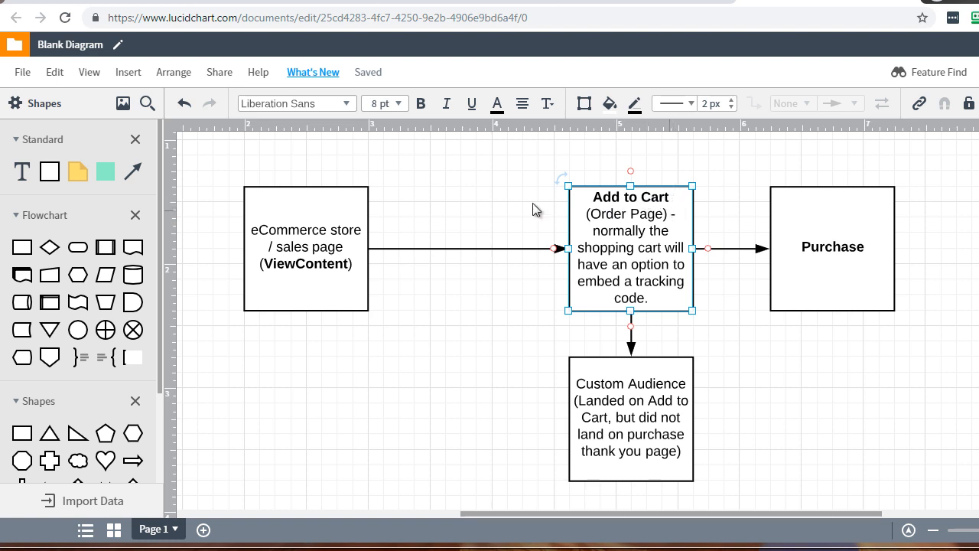
Duplicate the eCommerce store box, place the copy beside the Custom Audience box, and draw an arrow to it from Add to Cart
left_click(283, 247)
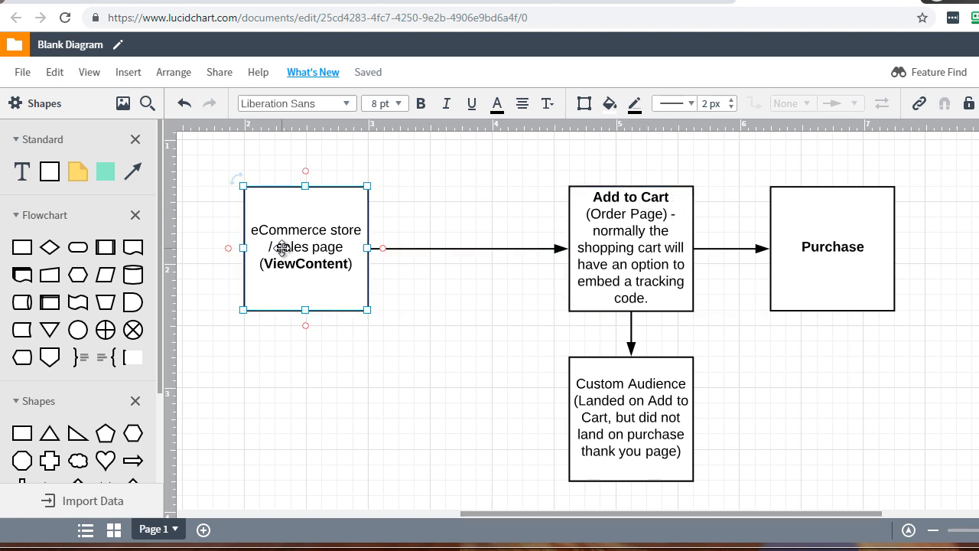
key("ctrl+c")
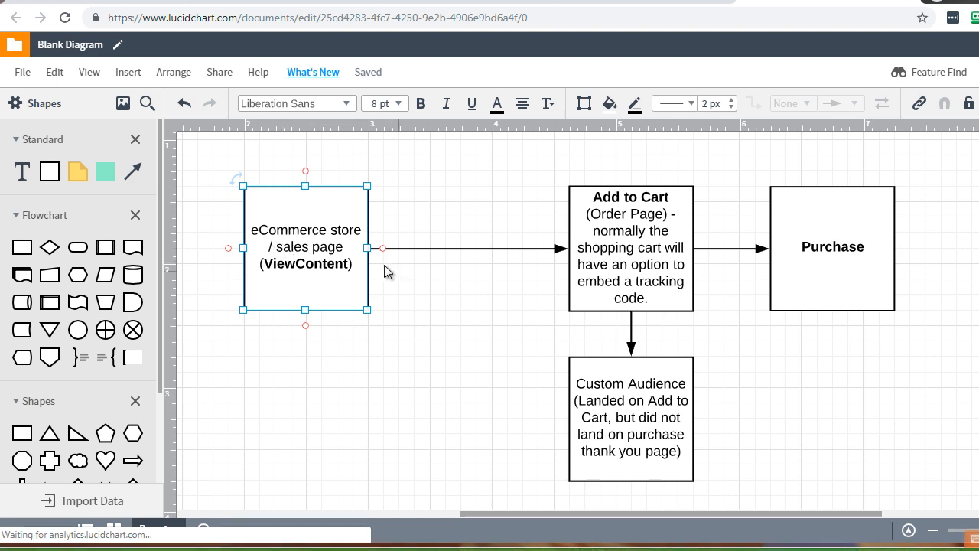
key("ctrl+v")
left_click_drag(341, 272, 477, 370)
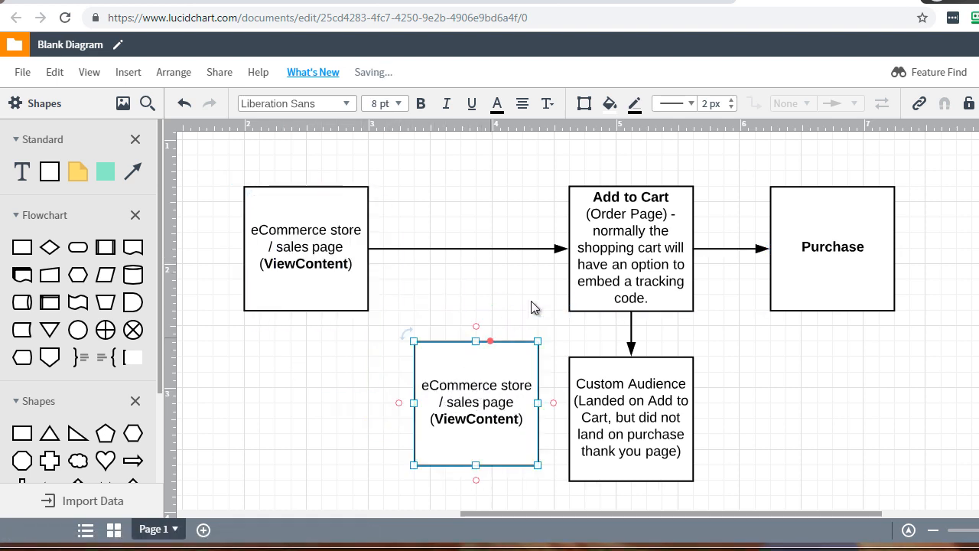
left_click_drag(564, 283, 475, 342)
Replace the duplicated box's text with "IF NO OPTION - CLICKMETER"
double_click(469, 424)
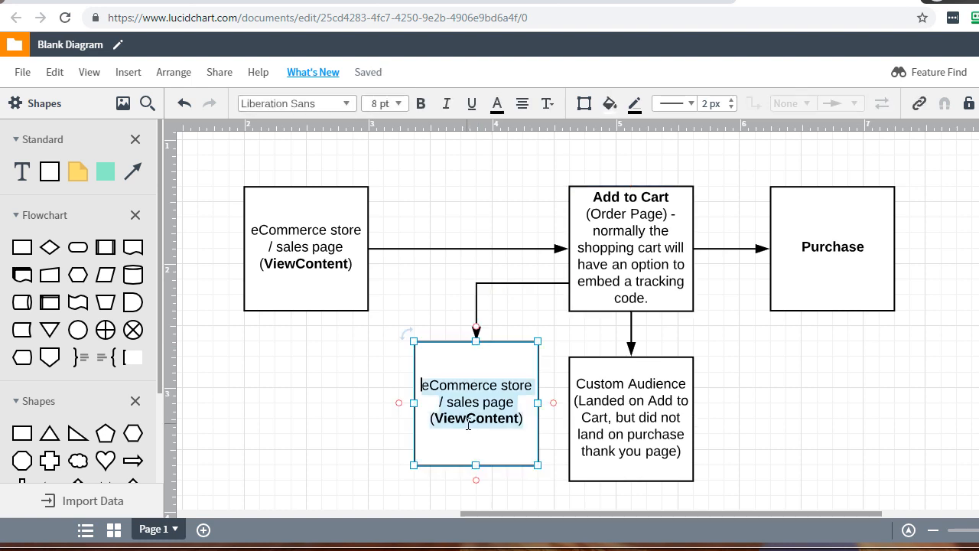
key("BackSpace")
type("IF NO OP")
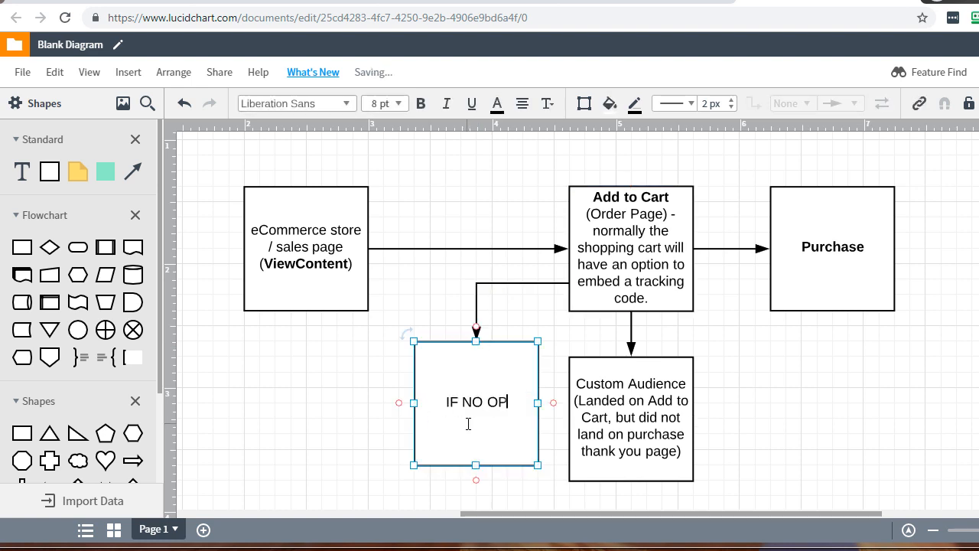
type("TION -")
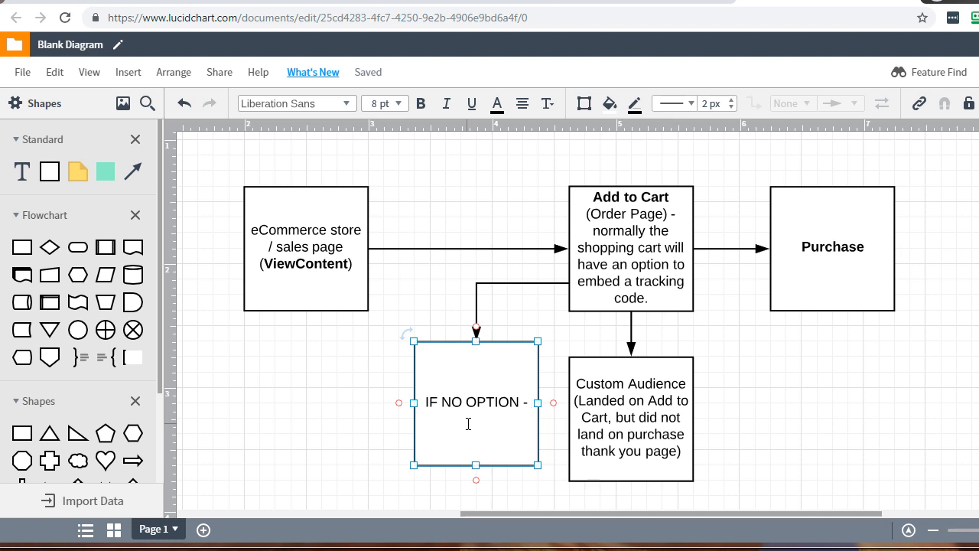
type("CLICKMETER")
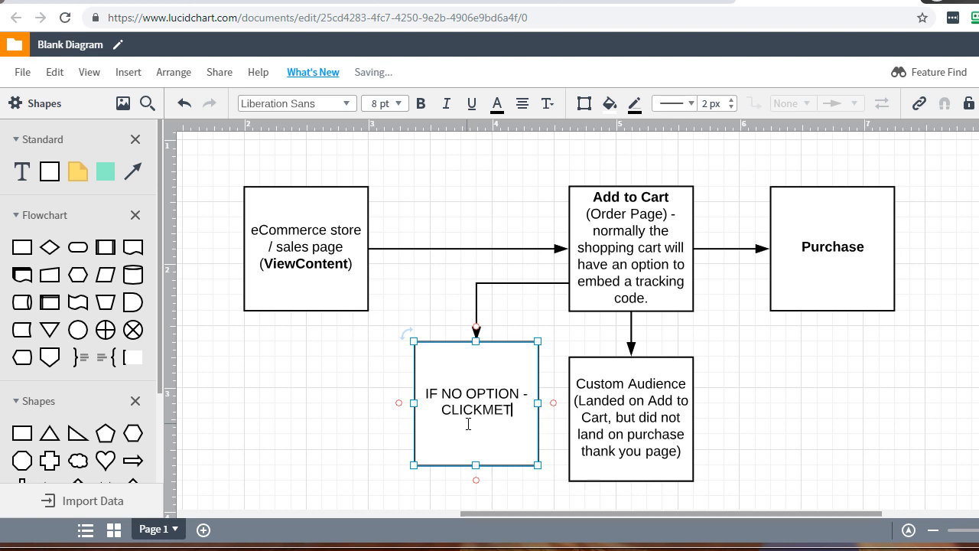
left_click(383, 389)
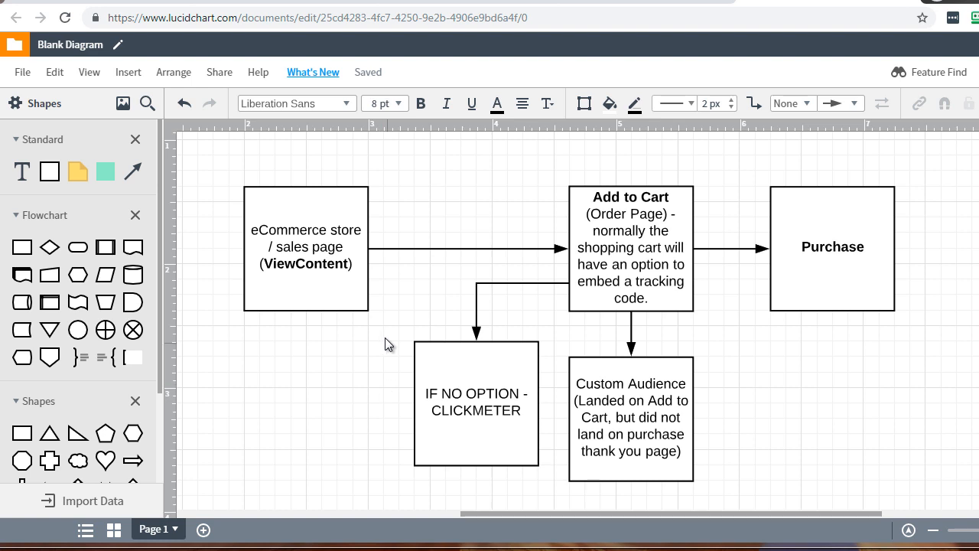
Examine the branch from the Add to Cart box to the "IF NO OPTION - CLICKMETER" box
left_click(344, 278)
left_click(622, 242)
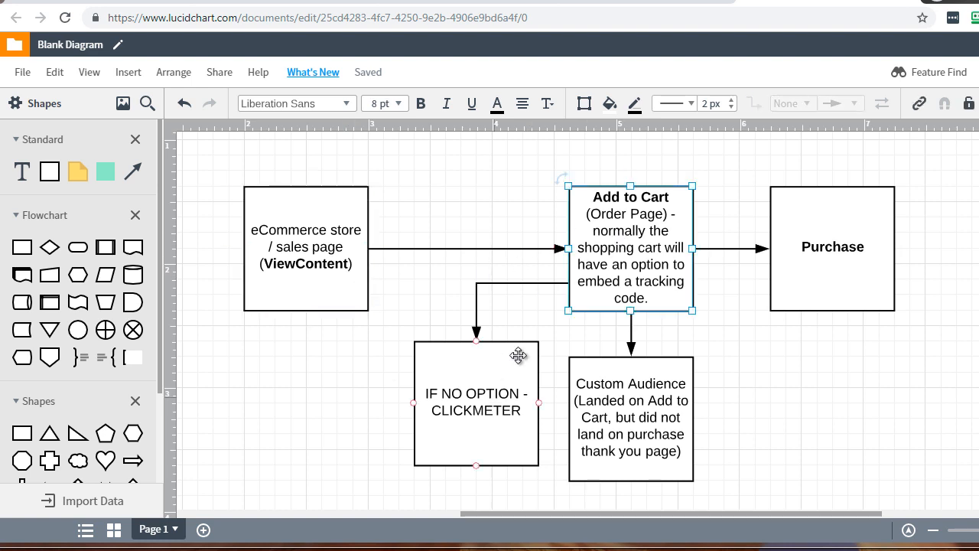
left_click(498, 392)
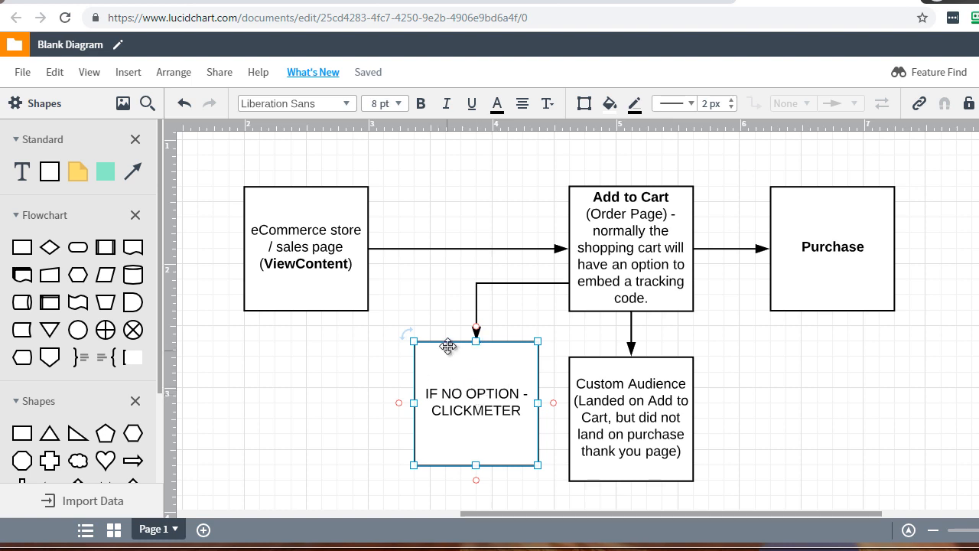
Try deleting the "IF NO OPTION - CLICKMETER" box together with its arrow, and undo the deletion
left_click(337, 366)
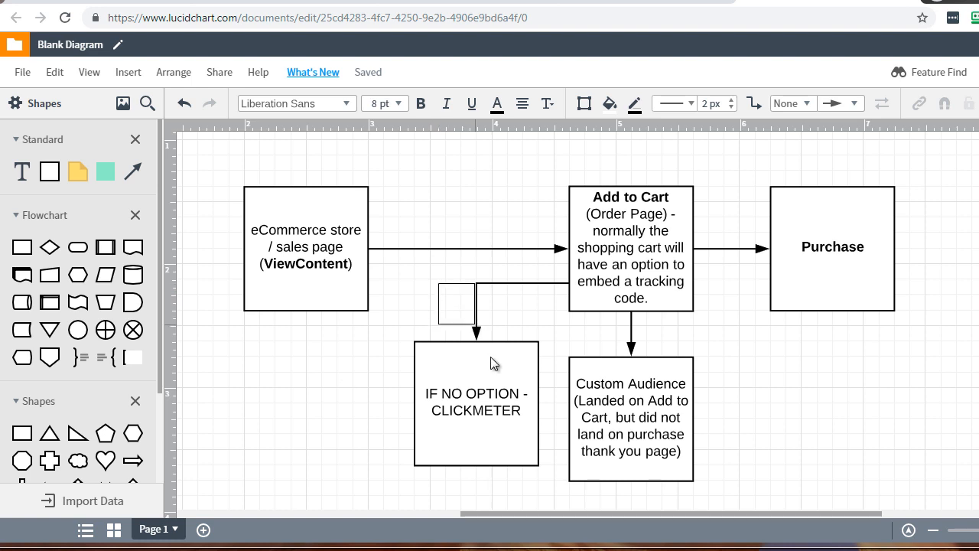
left_click(510, 412)
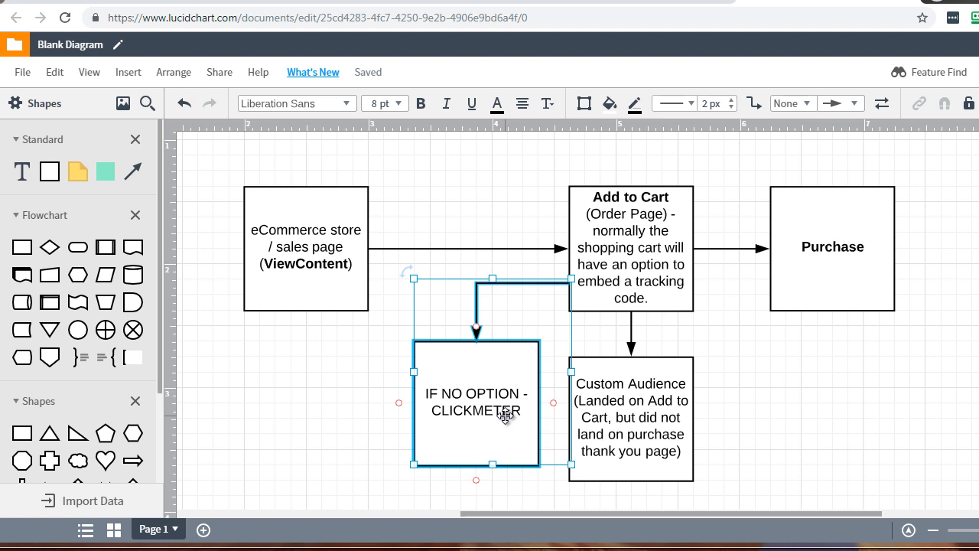
key("Delete")
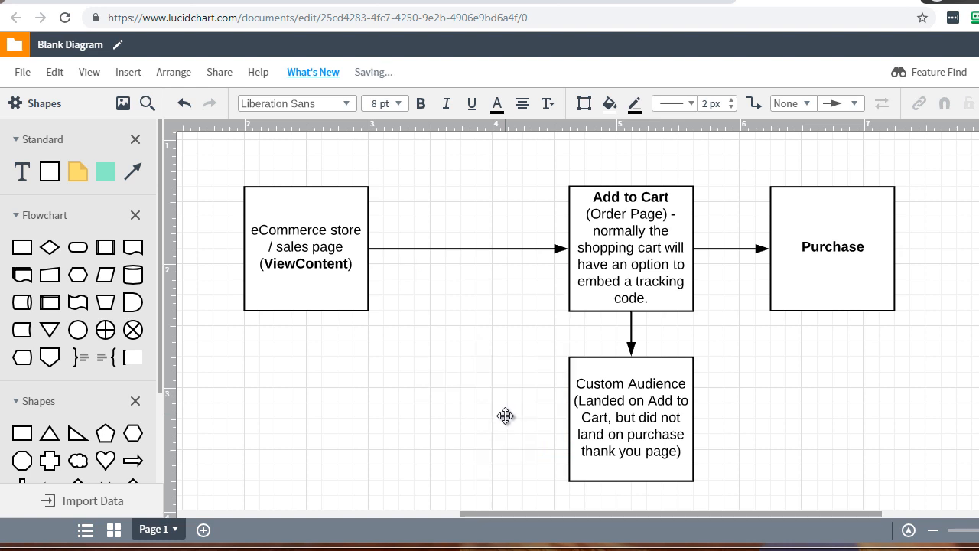
key("ctrl+z")
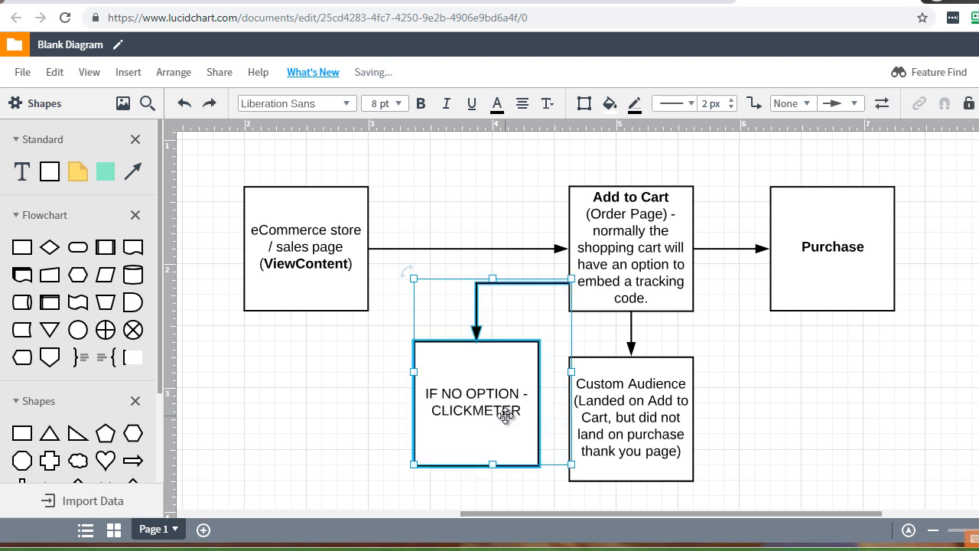
Examine the Add to Cart box and the Purchase box that follows it
left_click(629, 248)
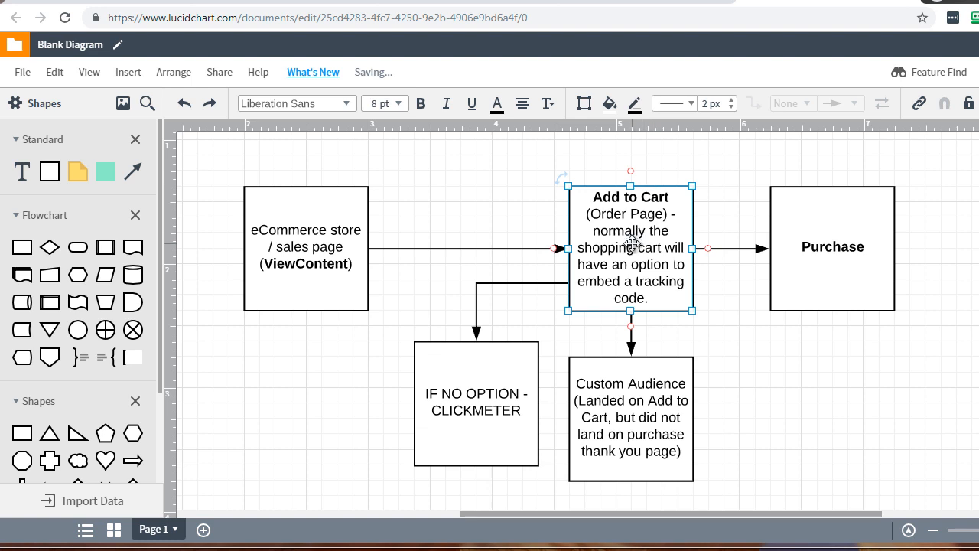
left_click(864, 245)
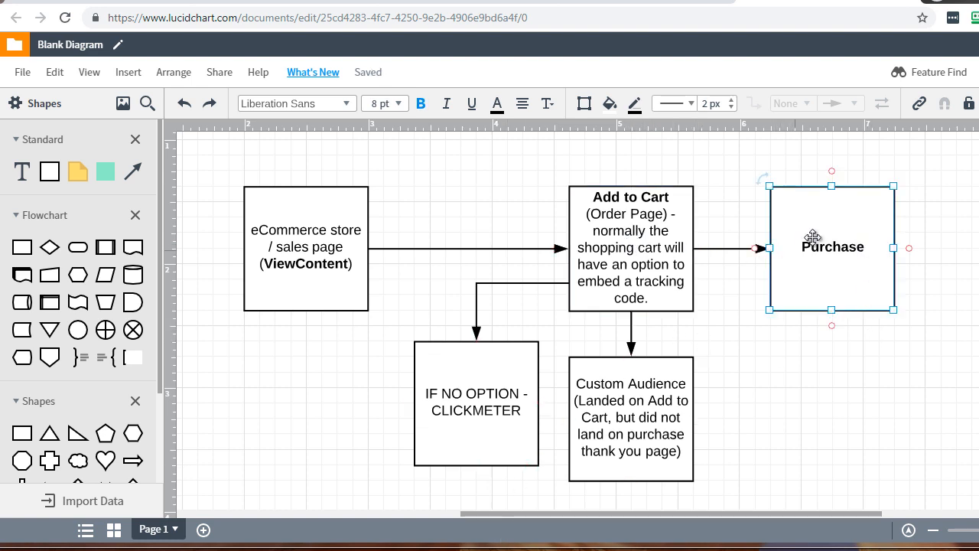
Examine the path from the ViewContent box through Add to Cart to Purchase, including the Custom Audience branch
left_click(292, 242)
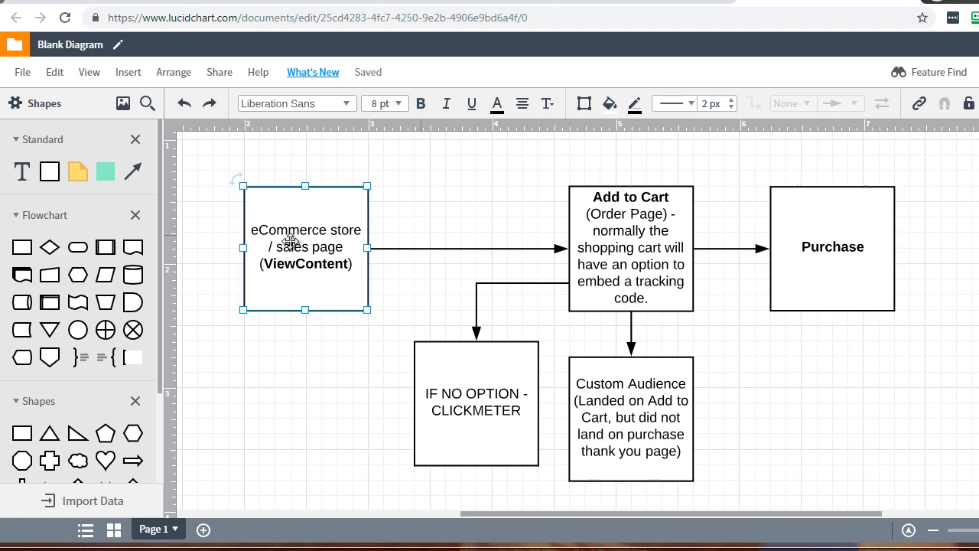
left_click(627, 247)
left_click(851, 237)
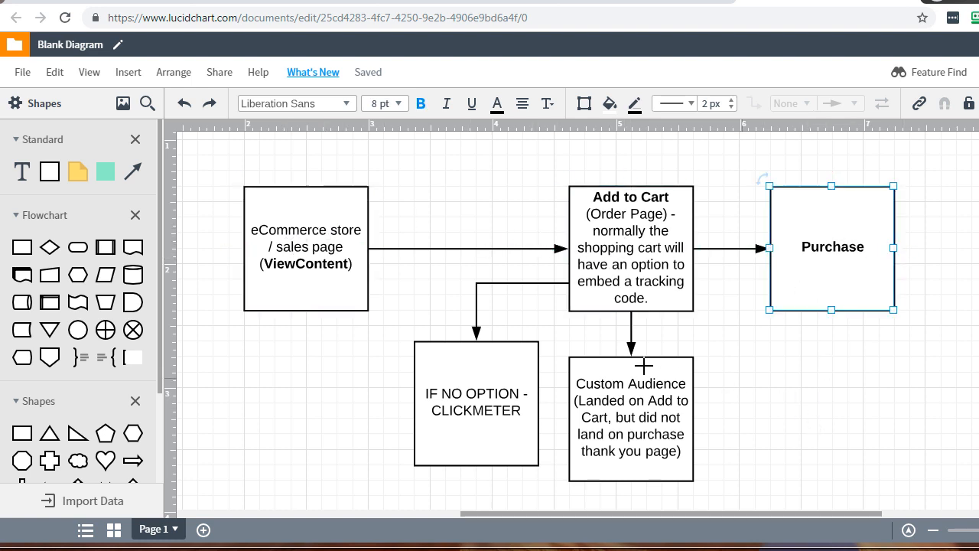
left_click(619, 384)
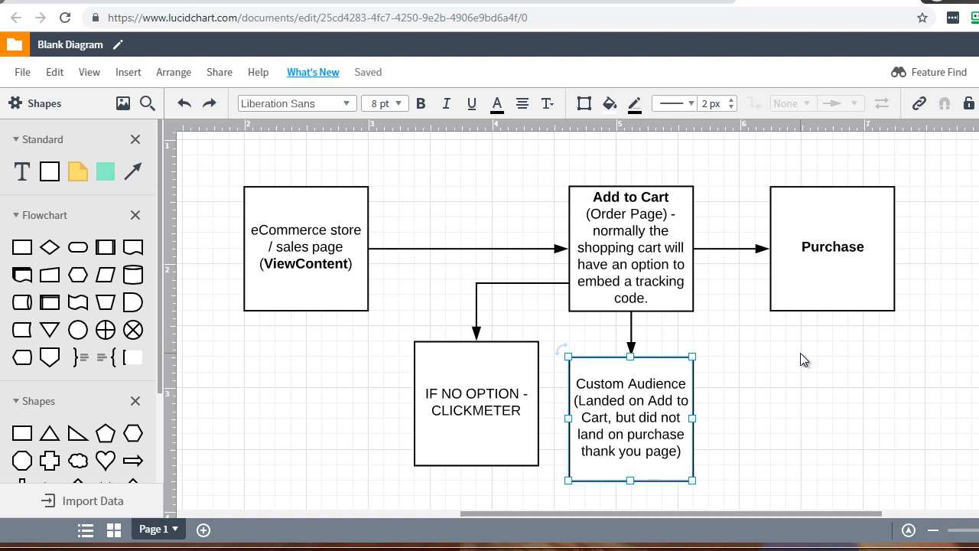
left_click(604, 197)
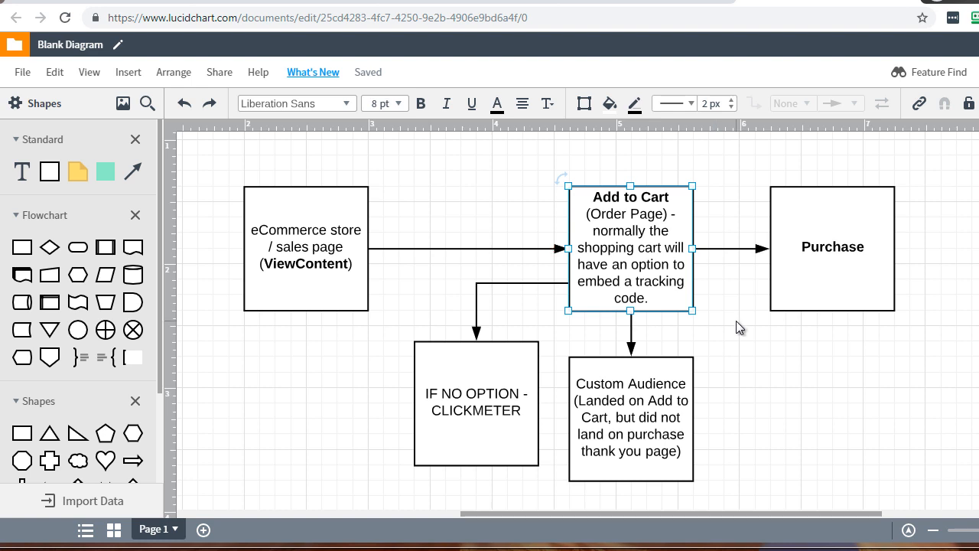
left_click(335, 227)
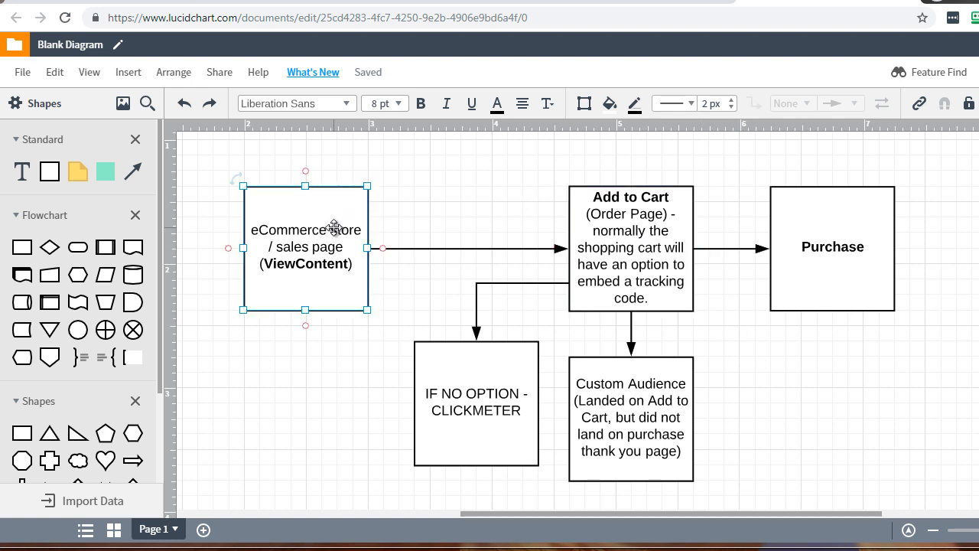
left_click(641, 261)
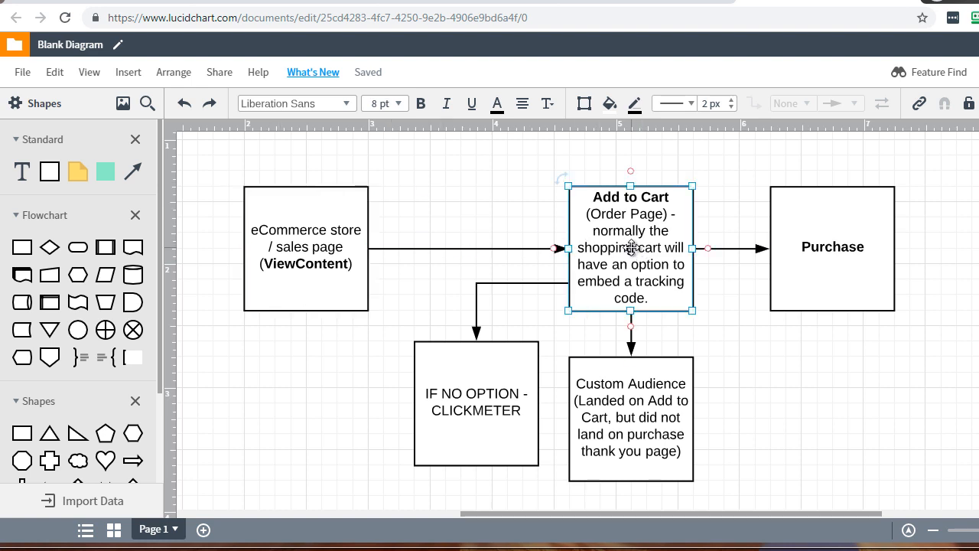
left_click(842, 220)
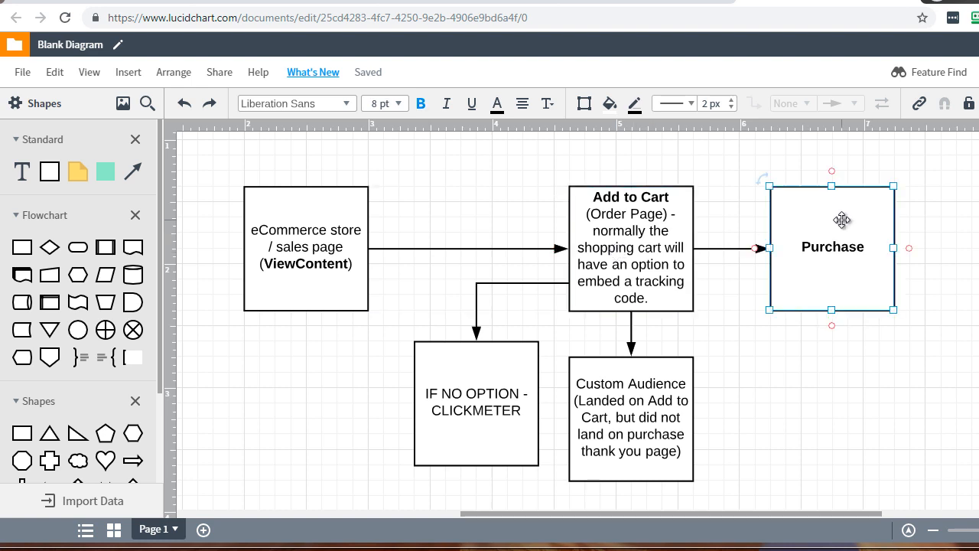
Examine how the Custom Audience box relates to the Add to Cart and Purchase boxes, and review the whole flow again
left_click(657, 418)
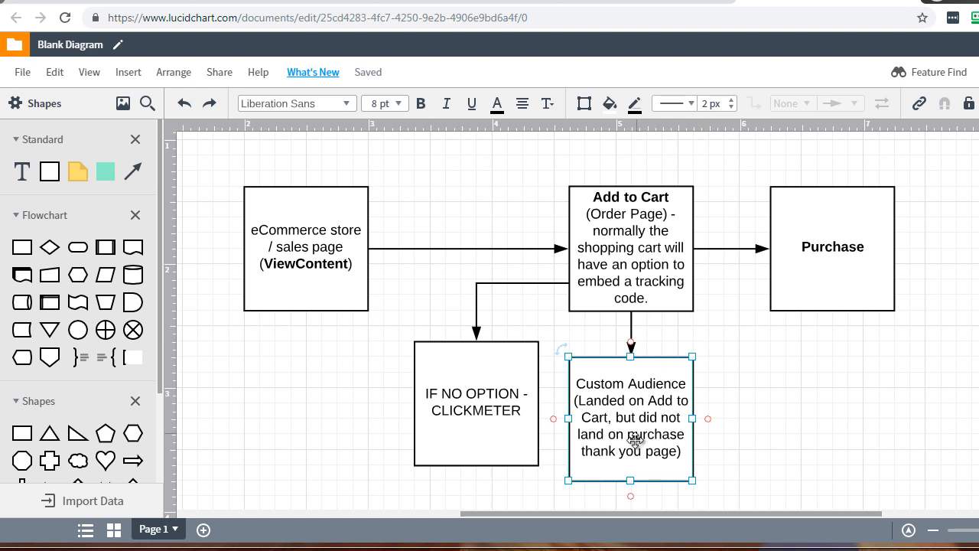
left_click(626, 215)
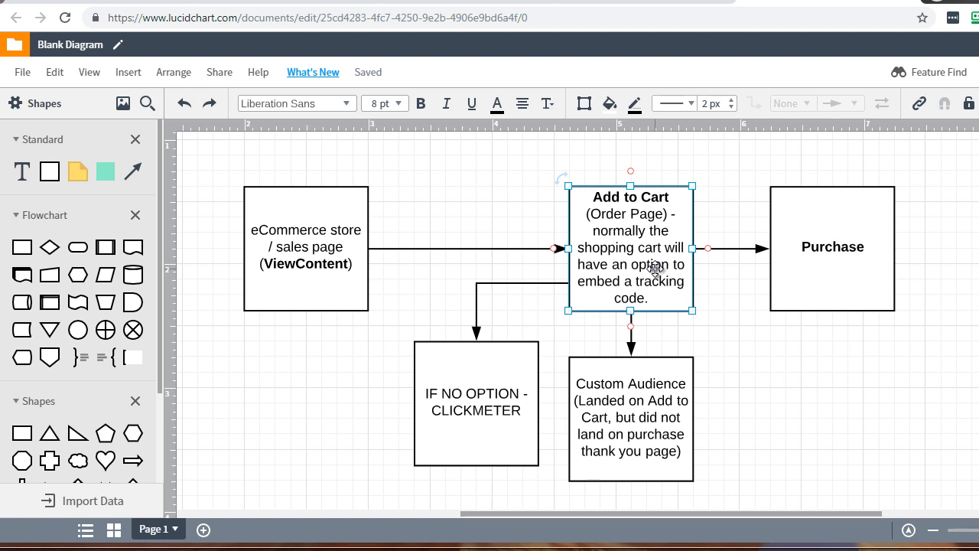
left_click(859, 259)
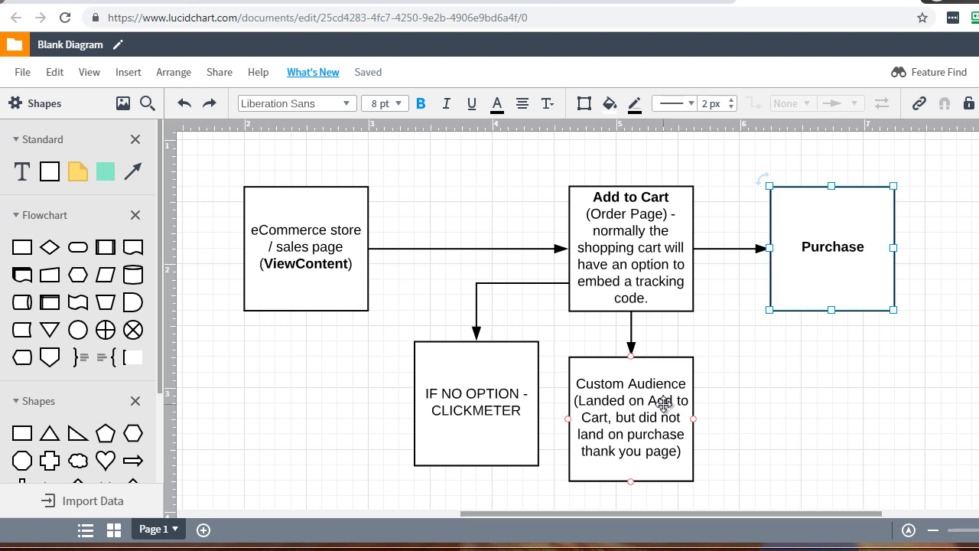
left_click(678, 224)
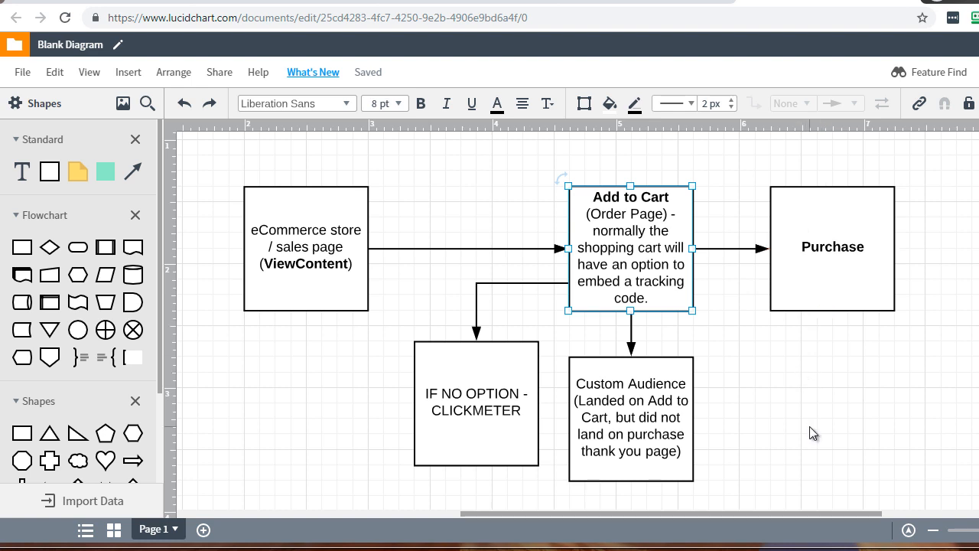
left_click(587, 452)
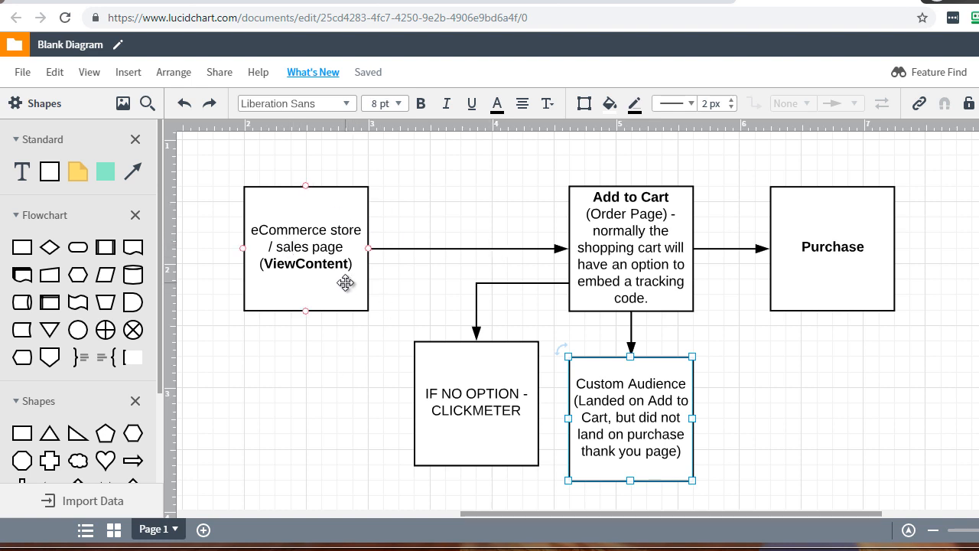
left_click(613, 219)
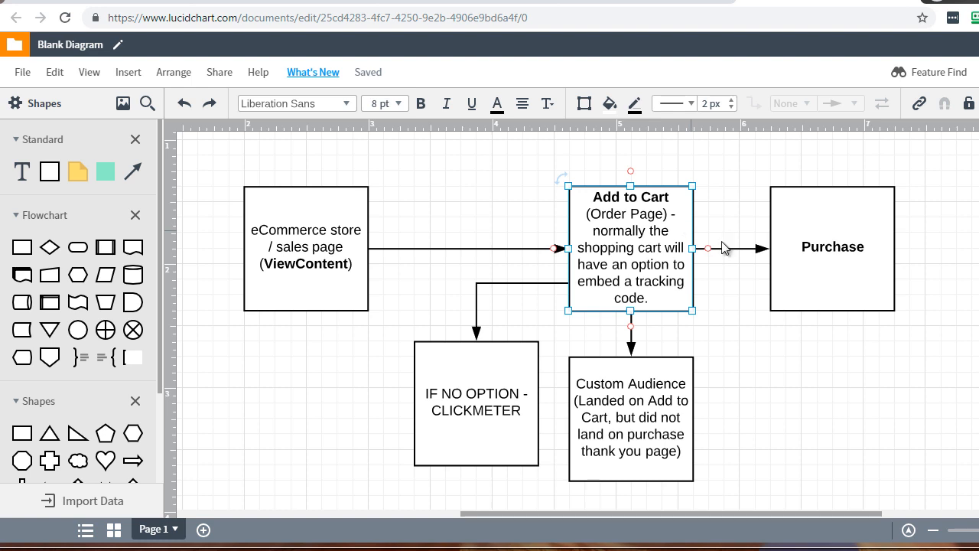
left_click(790, 246)
left_click(923, 359)
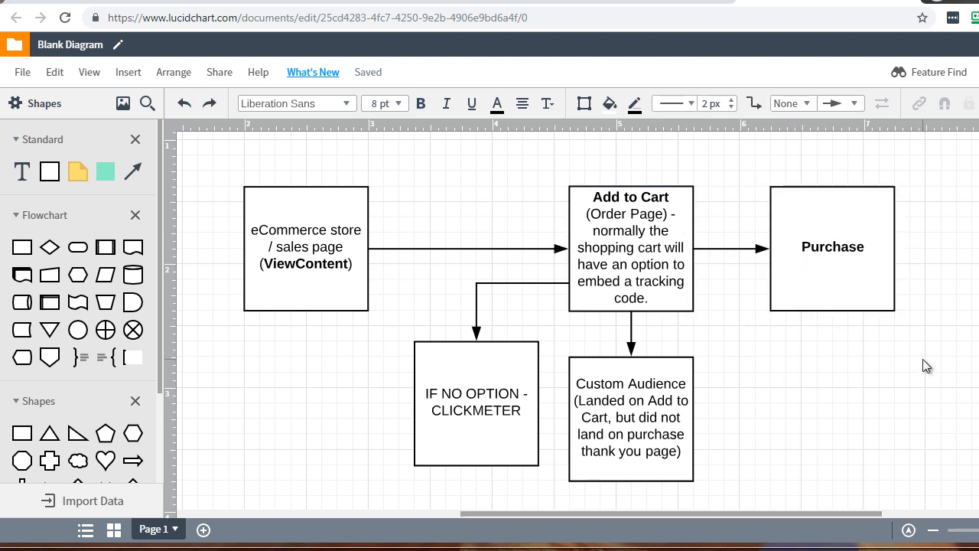
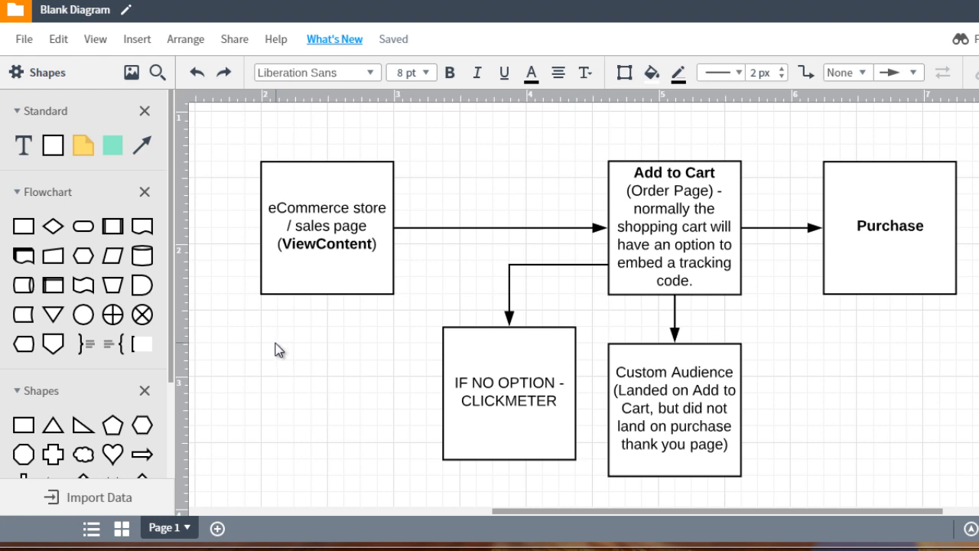
left_click(330, 196)
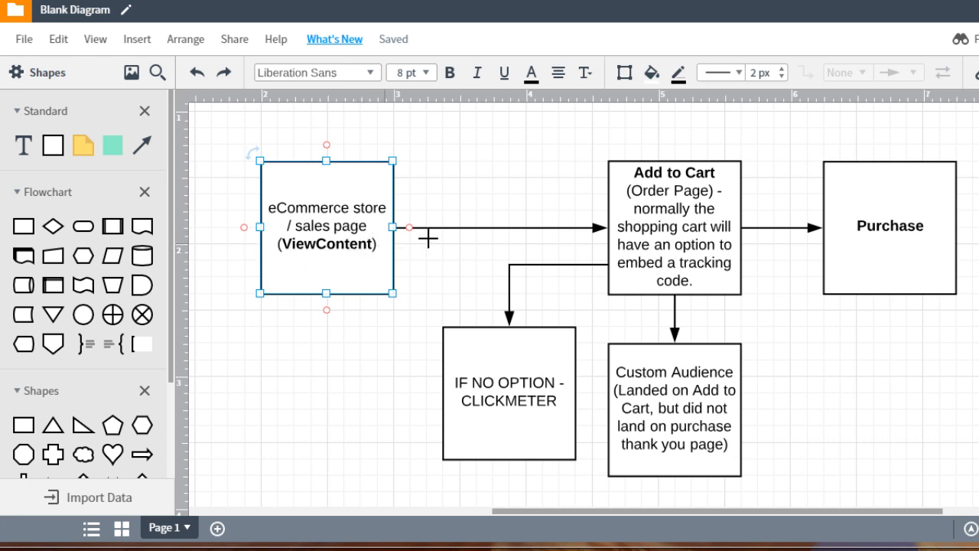
left_click(682, 207)
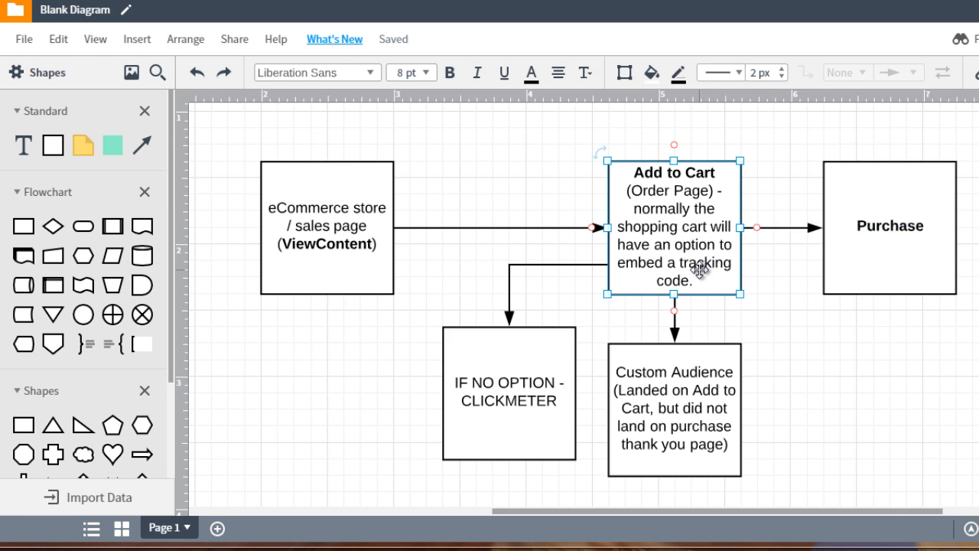
left_click(863, 205)
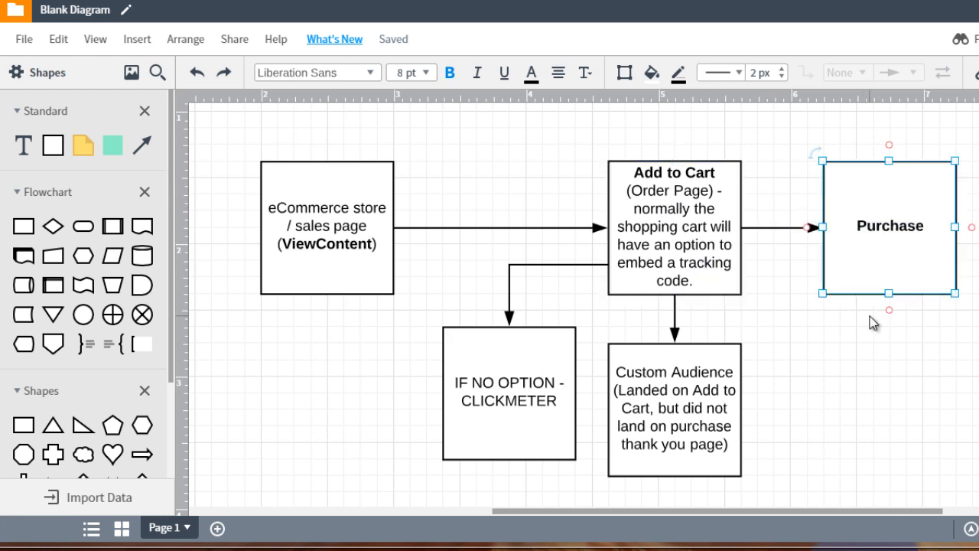
left_click(685, 378)
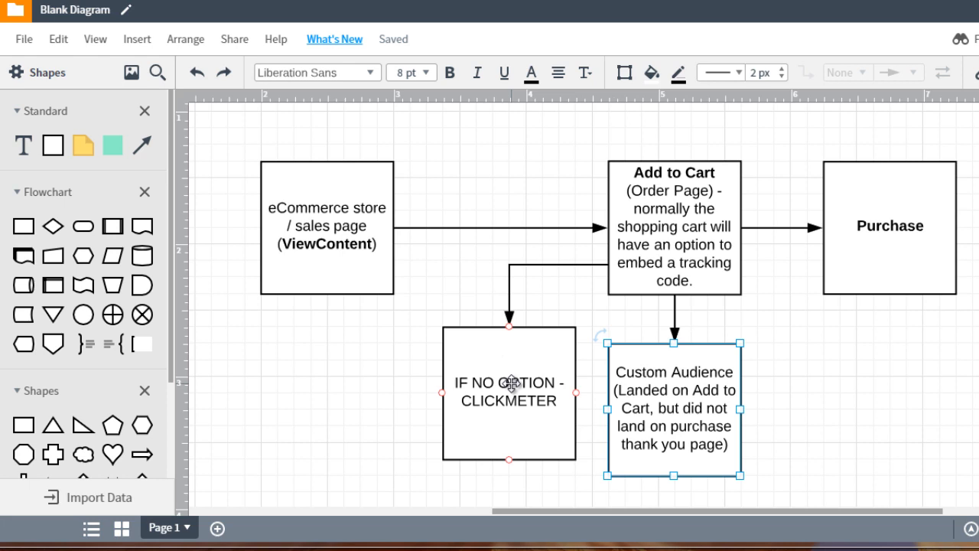
Extend the ClickMeter box's text to "IF NO OPTION - CLICKMETER.COM" and widen the box to fit it
left_click(485, 368)
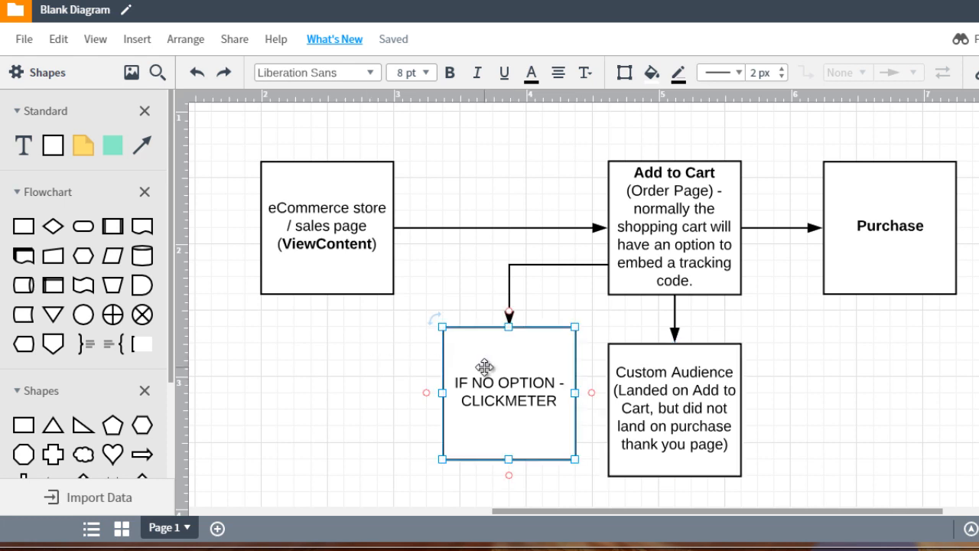
double_click(556, 402)
left_click(556, 401)
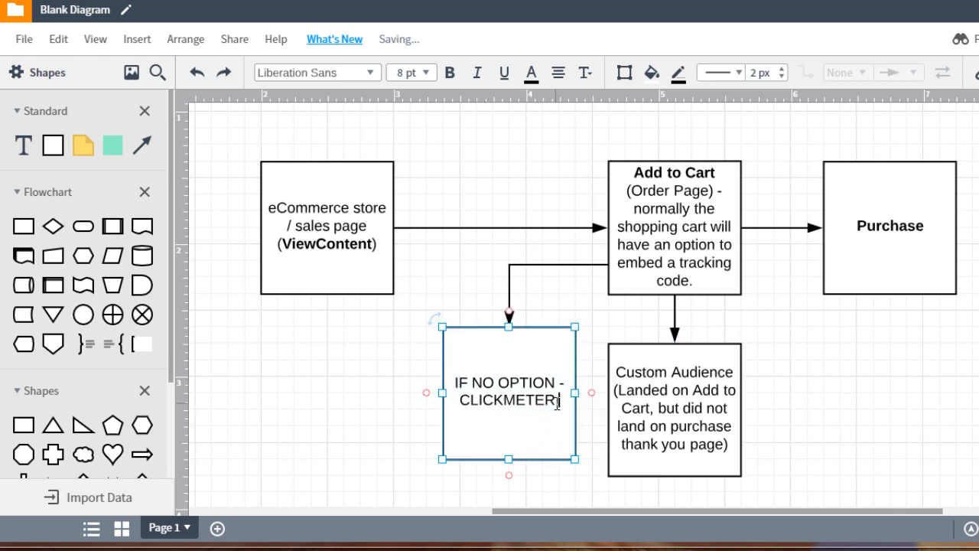
type(".COM")
left_click(423, 372)
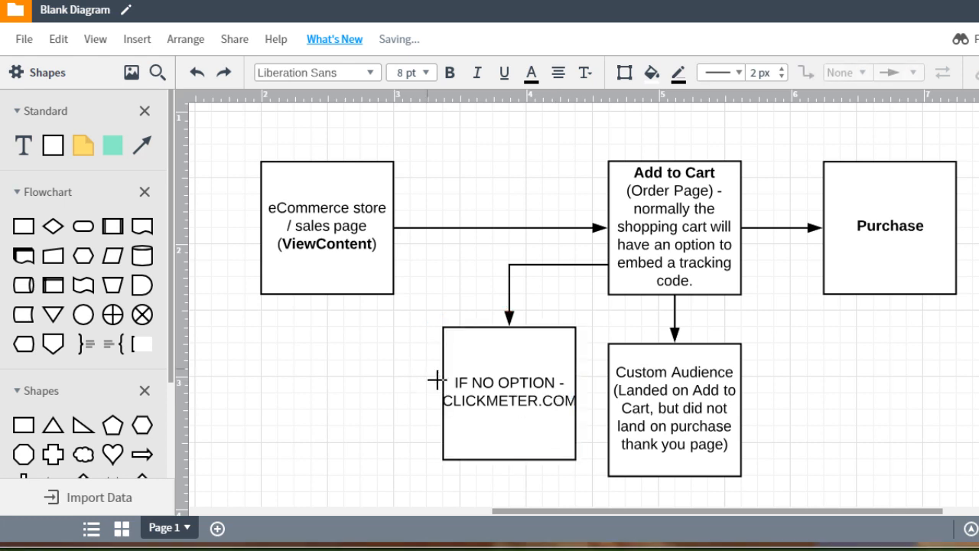
left_click(443, 388)
left_click_drag(442, 392, 432, 391)
left_click(361, 372)
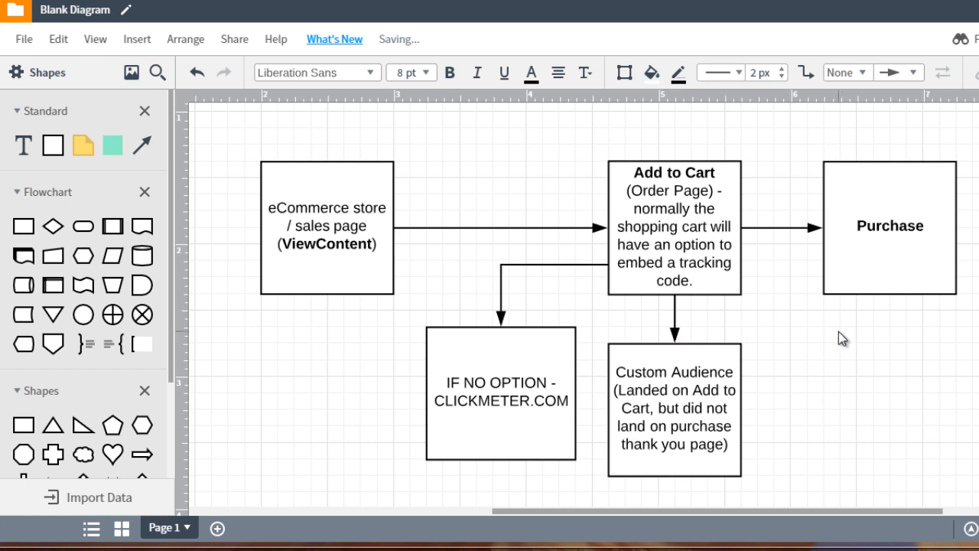
Change the Purchase box's text to "Front End Purchase", with "Front End" not bold and "Purchase" in bold
scroll(838, 331, "down", 2)
scroll(827, 341, "up", 2)
left_click(911, 272)
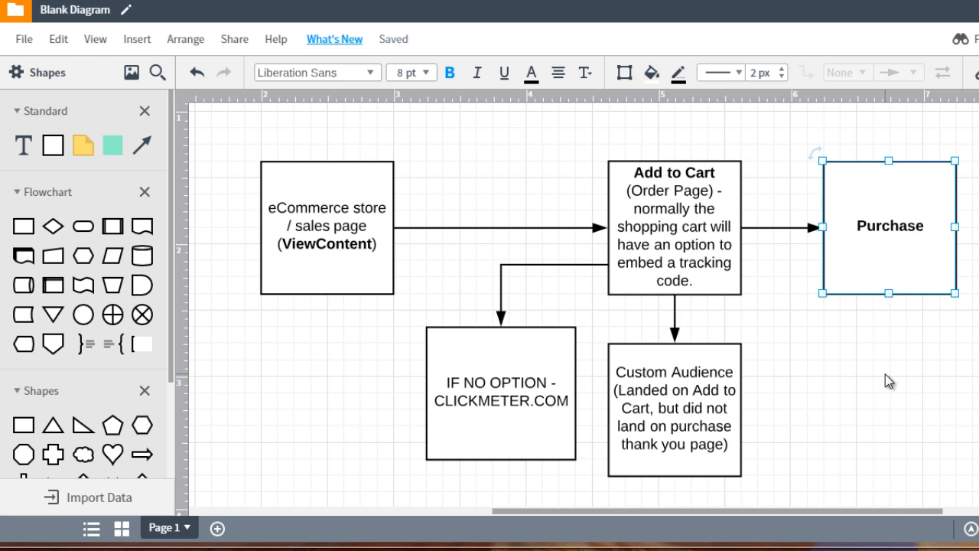
double_click(896, 230)
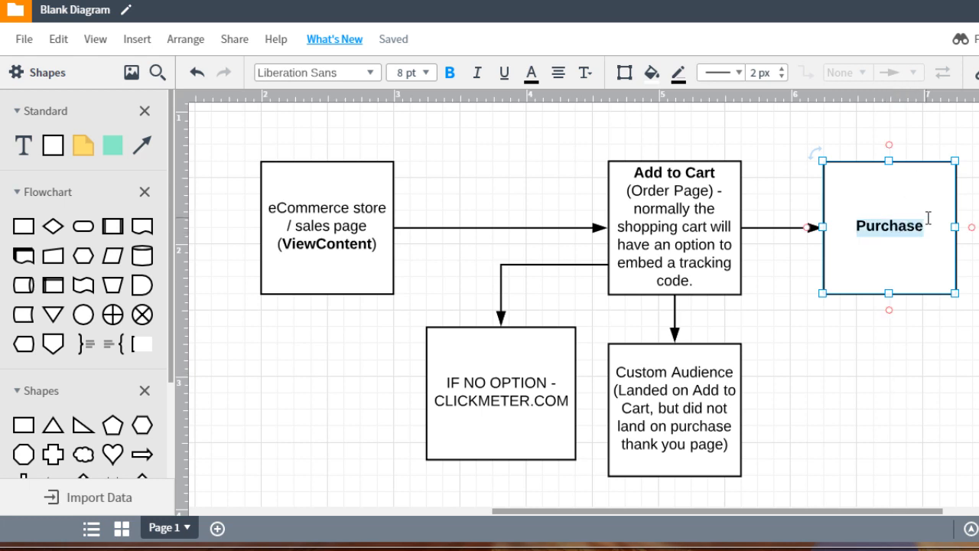
left_click(930, 223)
type("Fr")
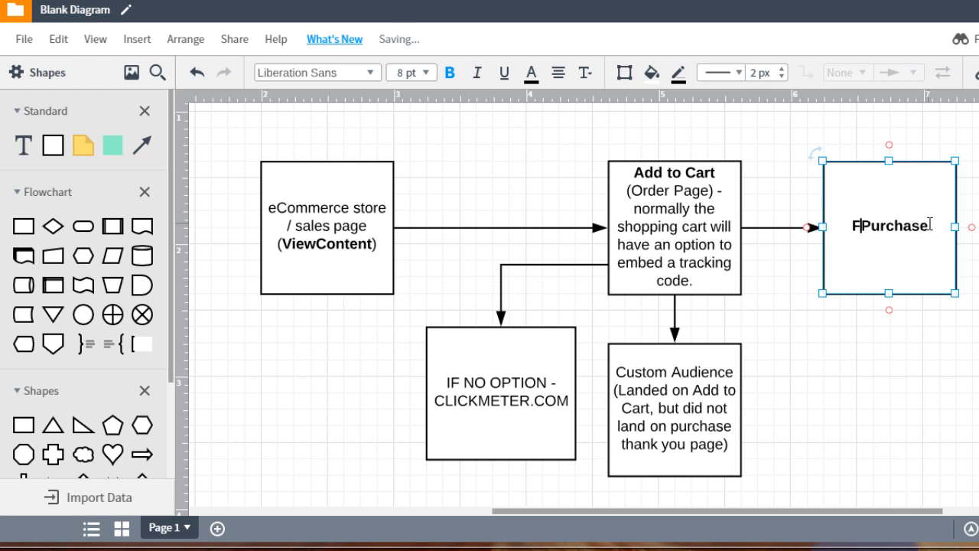
type("ont End")
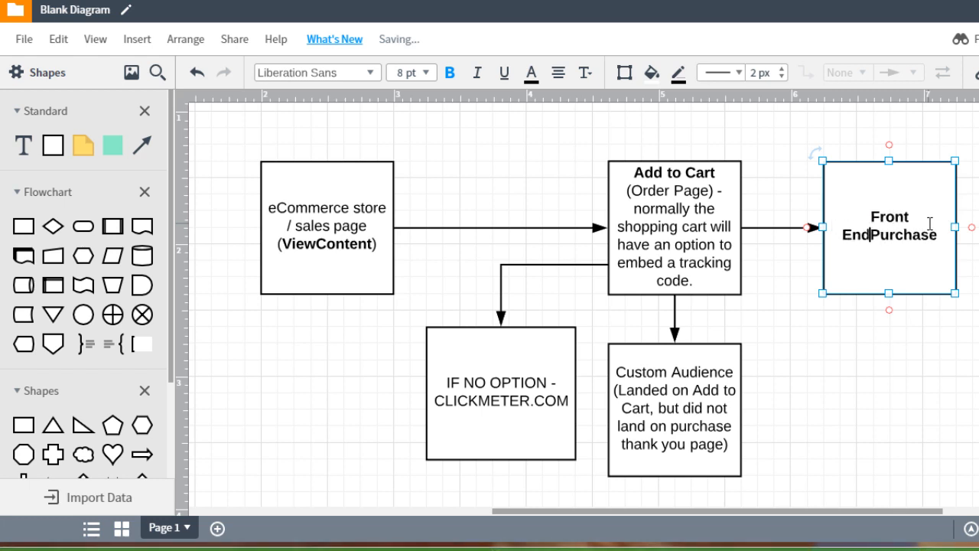
key("shift+Up")
key("ctrl+b")
key("ctrl+End")
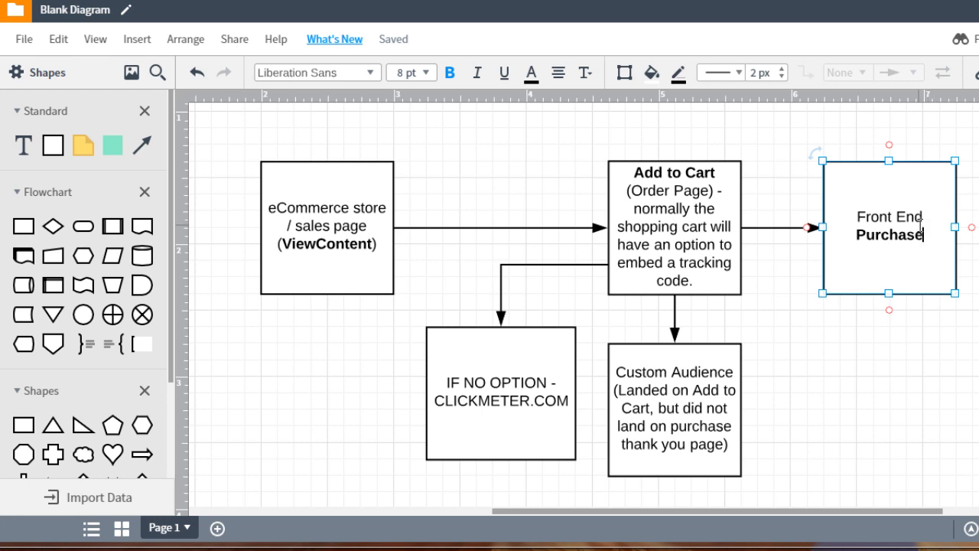
left_click(970, 214)
Duplicate the "Front End Purchase" box and place the copy directly below the original, level with the Custom Audience box
left_click(895, 220)
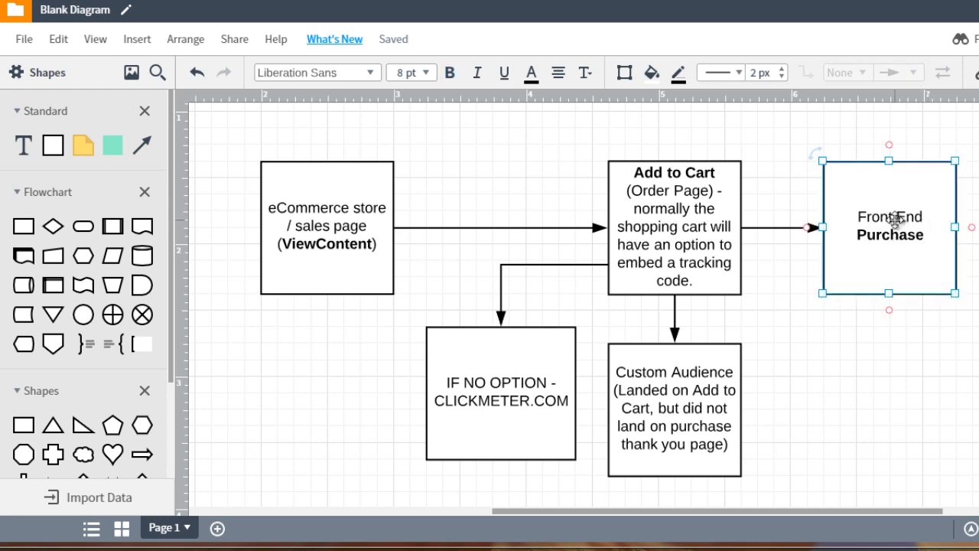
key("shift+Right")
key("shift+Down")
scroll(895, 220, "down", 1)
left_click_drag(905, 175, 885, 344)
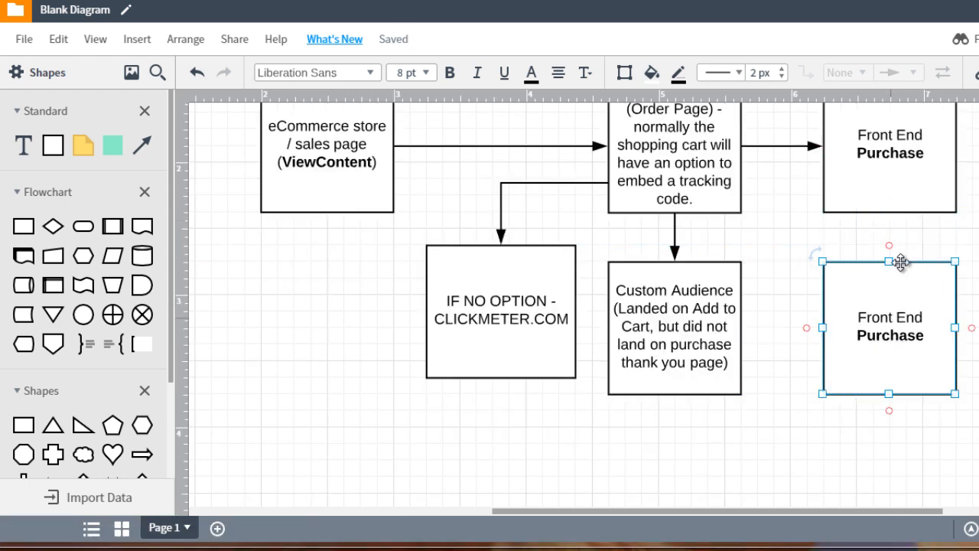
left_click(933, 252)
Replace the text of the duplicated box below "Front End Purchase" with "One Time Offer"
double_click(890, 329)
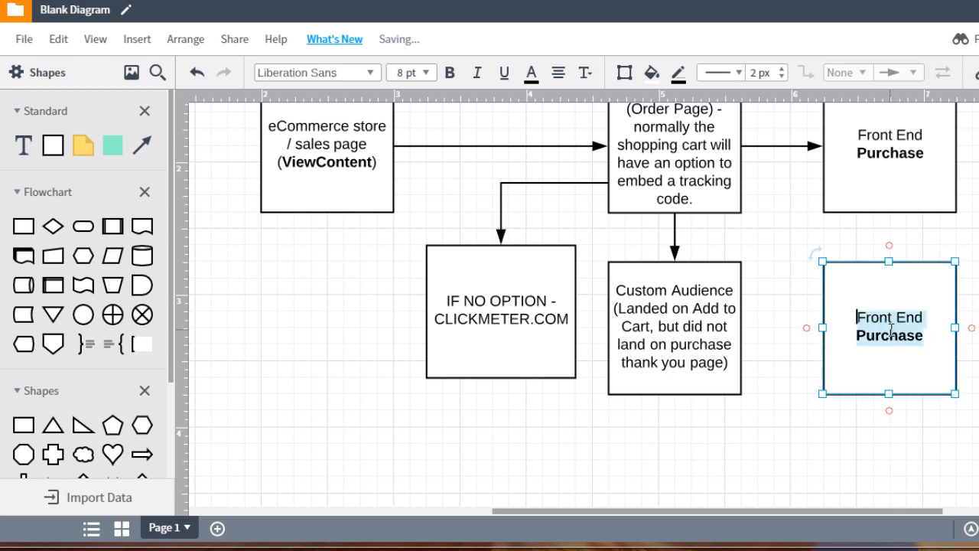
left_click(852, 315)
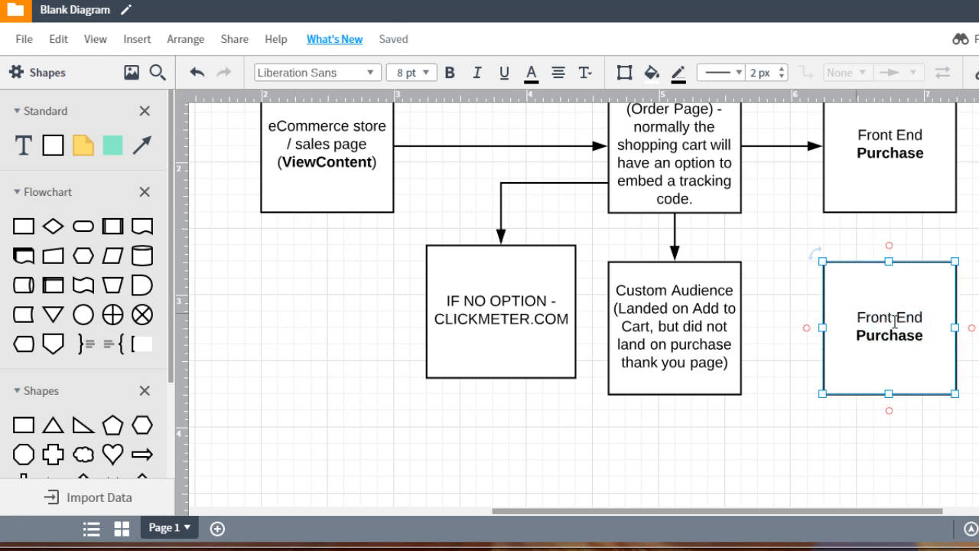
left_click_drag(852, 315, 929, 314)
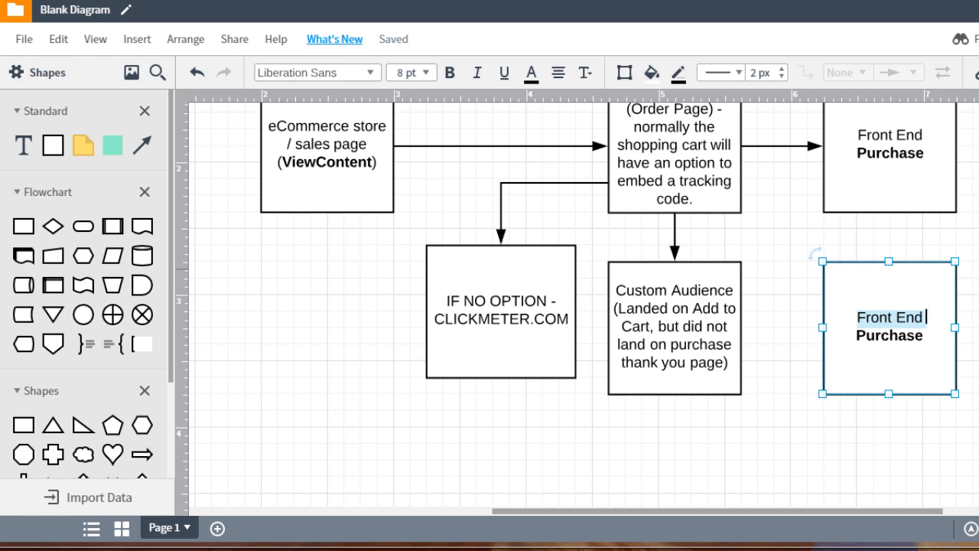
key("shift+Down")
type("On")
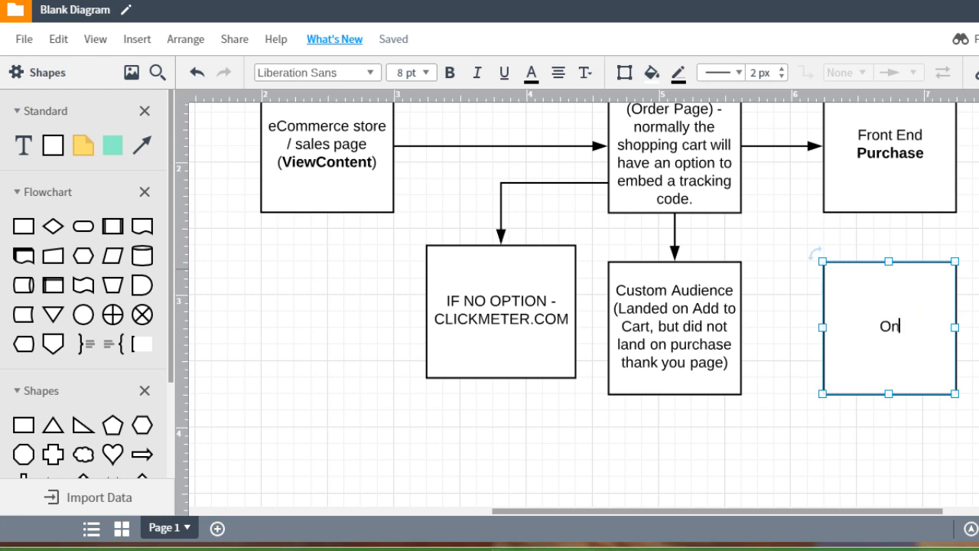
type("e Time Offer")
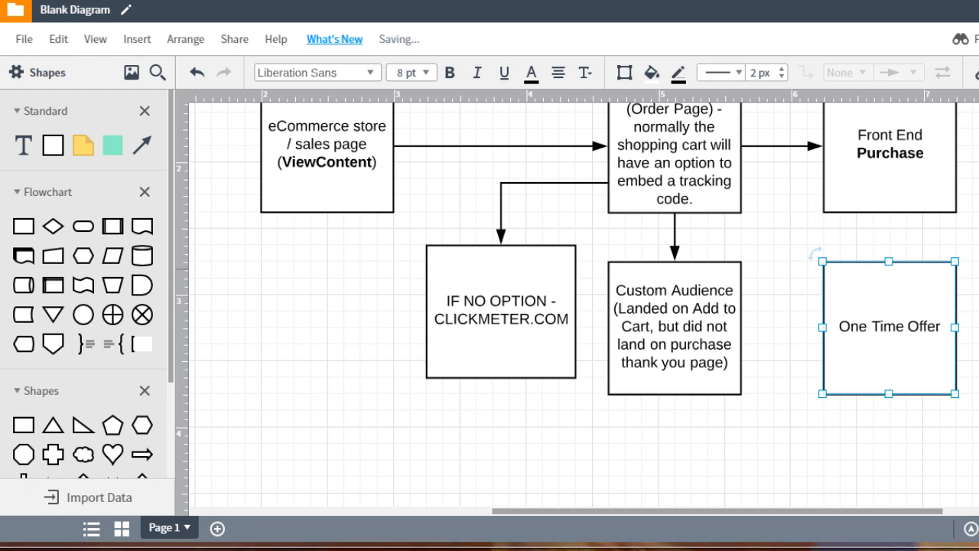
Add "OTO1" in bold on a new line below "One Time Offer" in the box under Front End Purchase
key("Return")
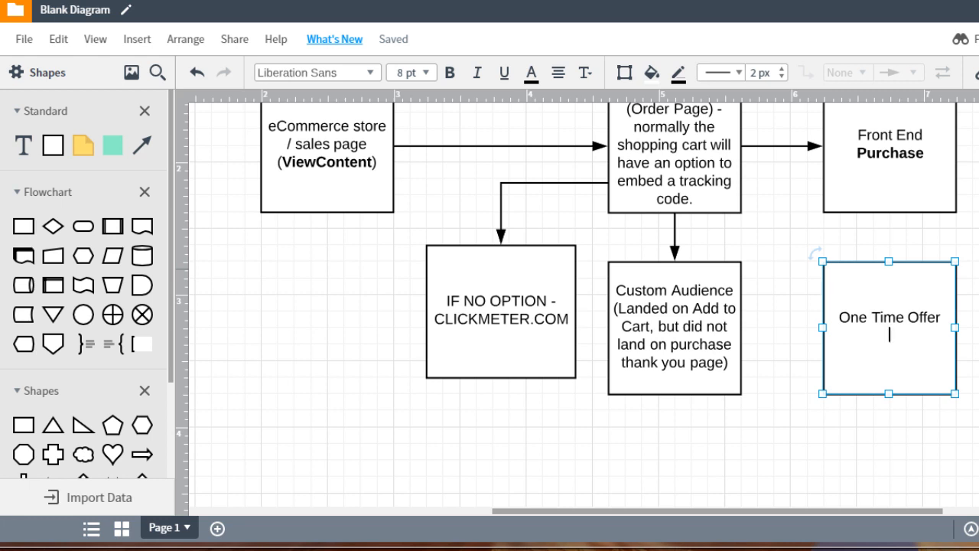
type("OTO1")
key("shift+Right")
key("shift+Right")
key("shift+Right")
key("shift+Right")
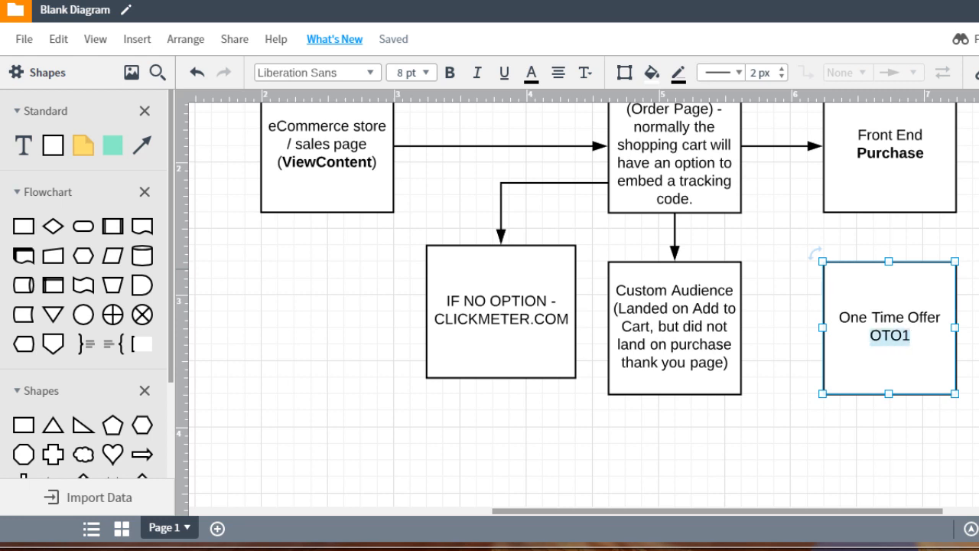
key("ctrl+b")
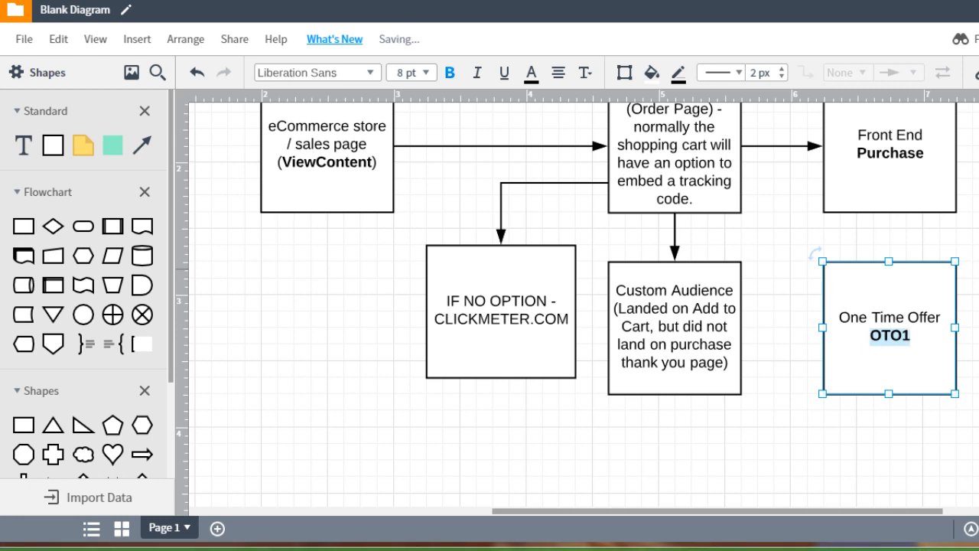
left_click(973, 267)
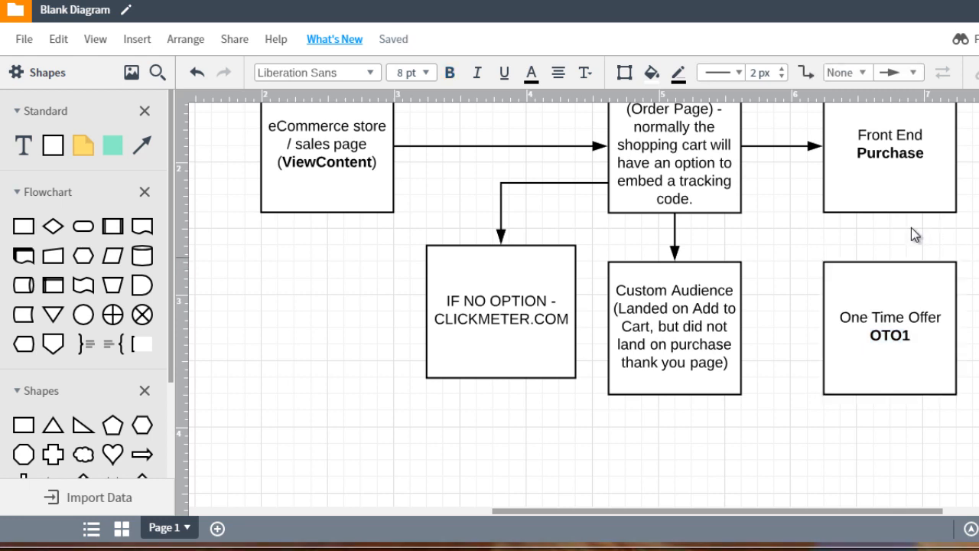
Draw an arrow from the bottom of the Front End Purchase box down to the top of the One Time Offer box
left_click_drag(889, 213, 890, 260)
left_click(896, 295)
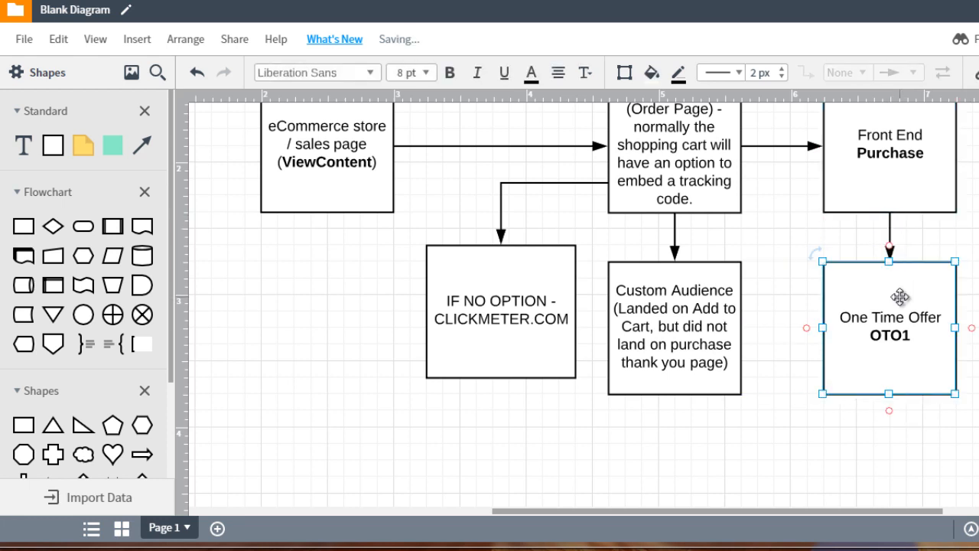
left_click(724, 309)
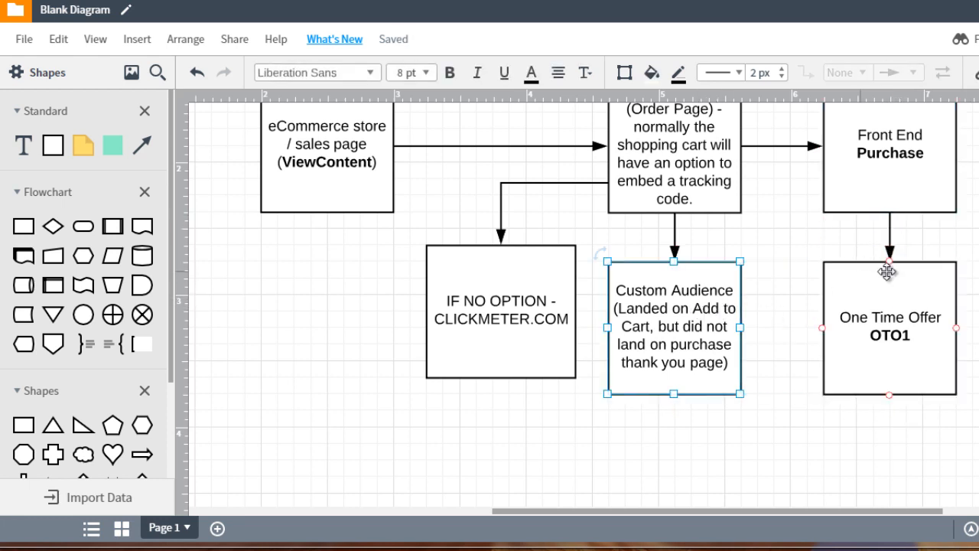
scroll(975, 270, "up", 1)
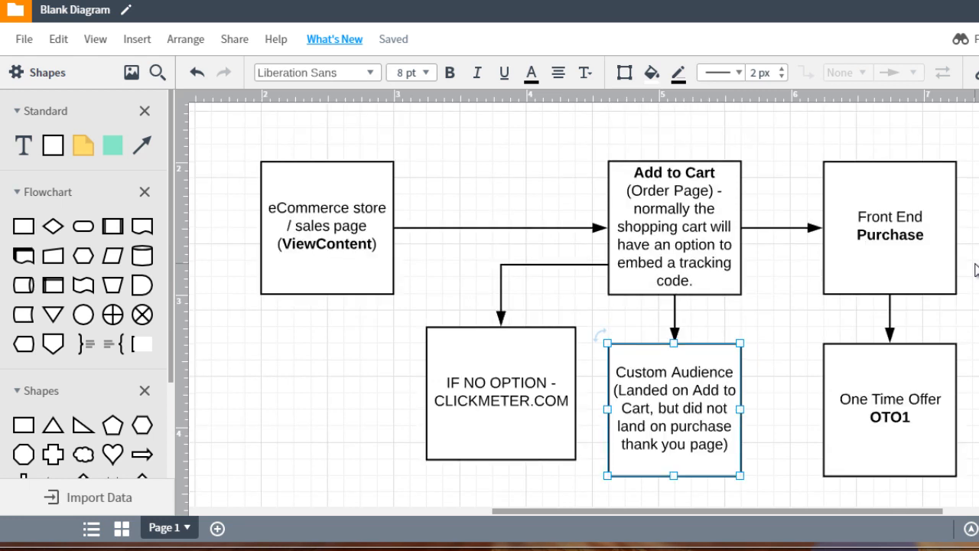
left_click(921, 233)
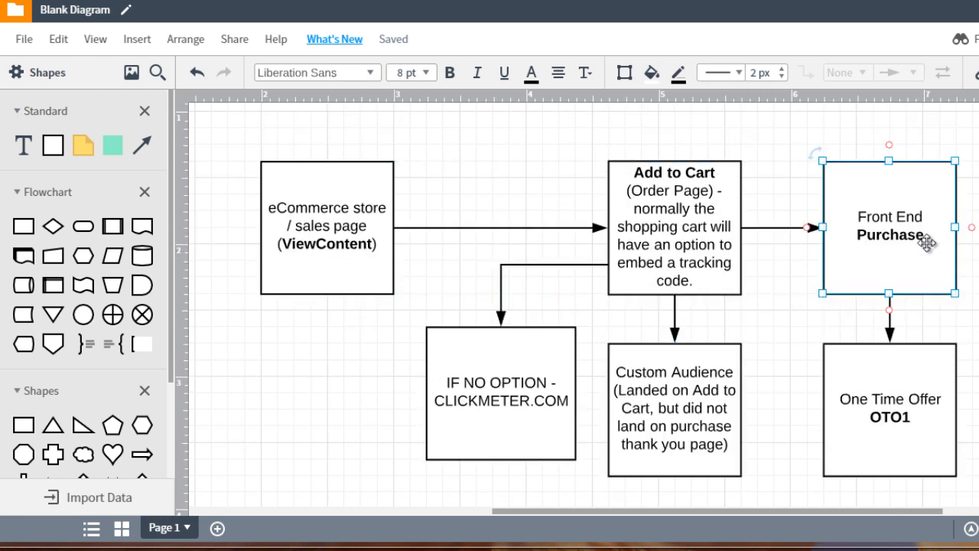
scroll(929, 293, "down", 1)
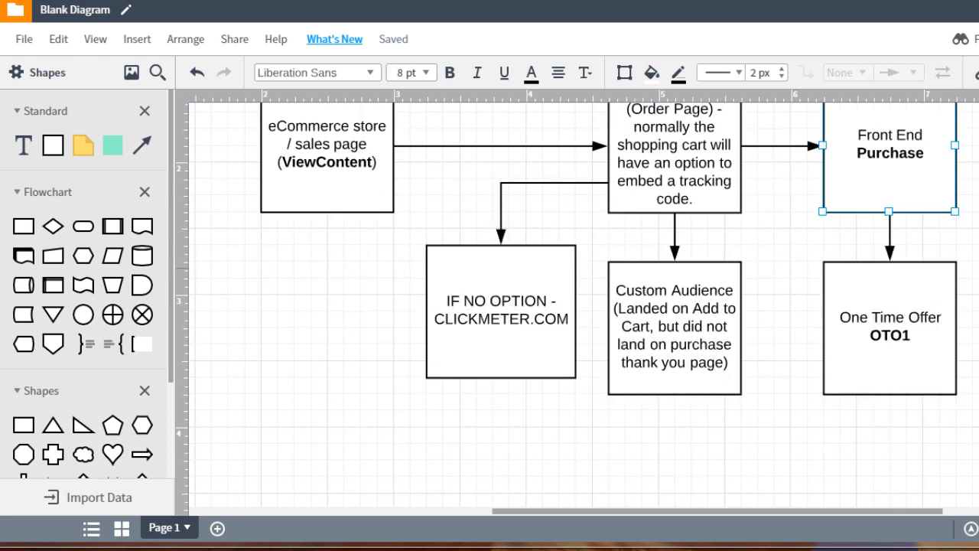
left_click(929, 293)
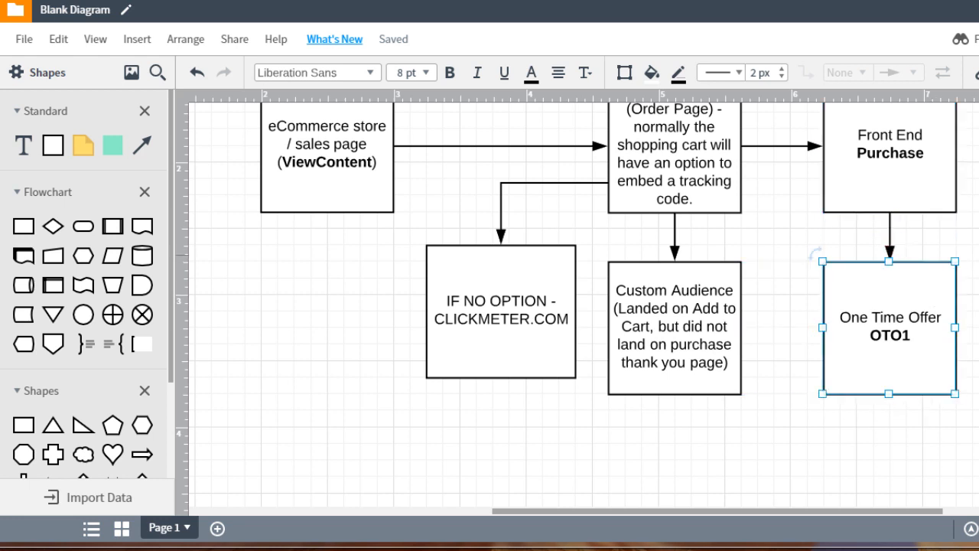
scroll(581, 302, "up", 1)
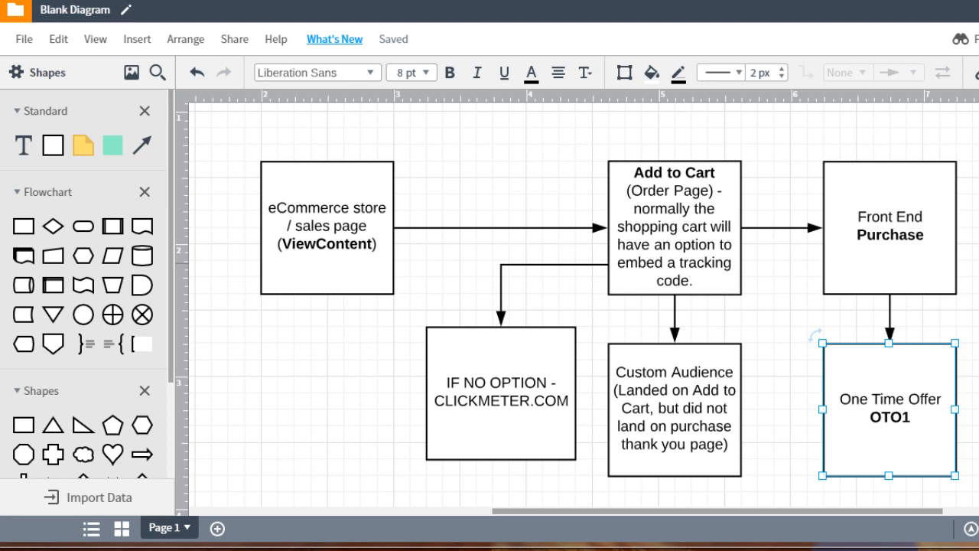
scroll(968, 207, "down", 2)
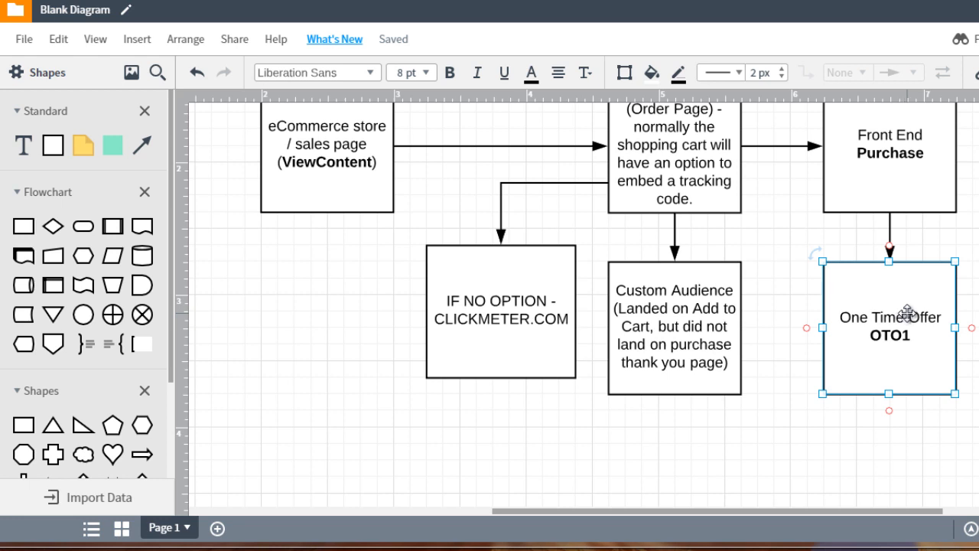
scroll(905, 310, "up", 2)
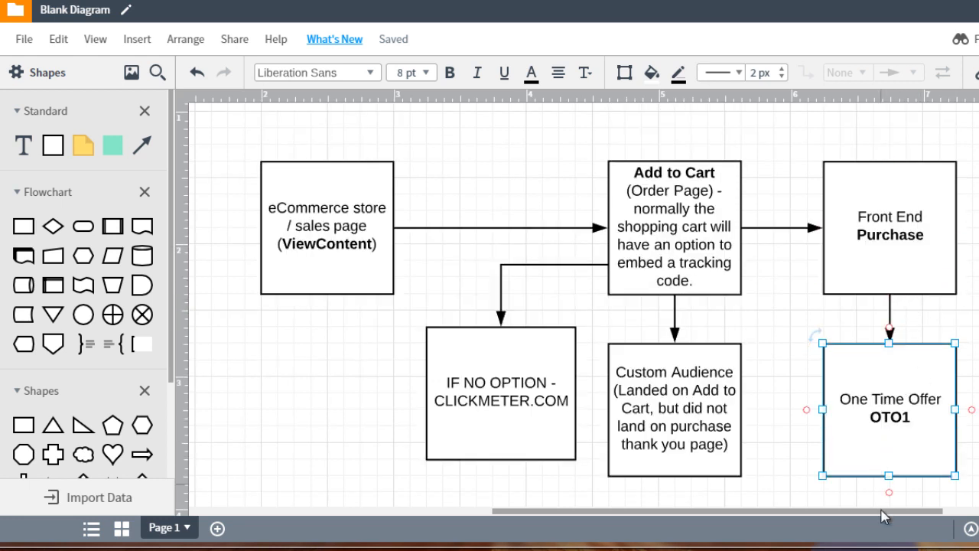
Duplicate the Custom Audience box and place the copy to the right of the Front End Purchase box
left_click(948, 511)
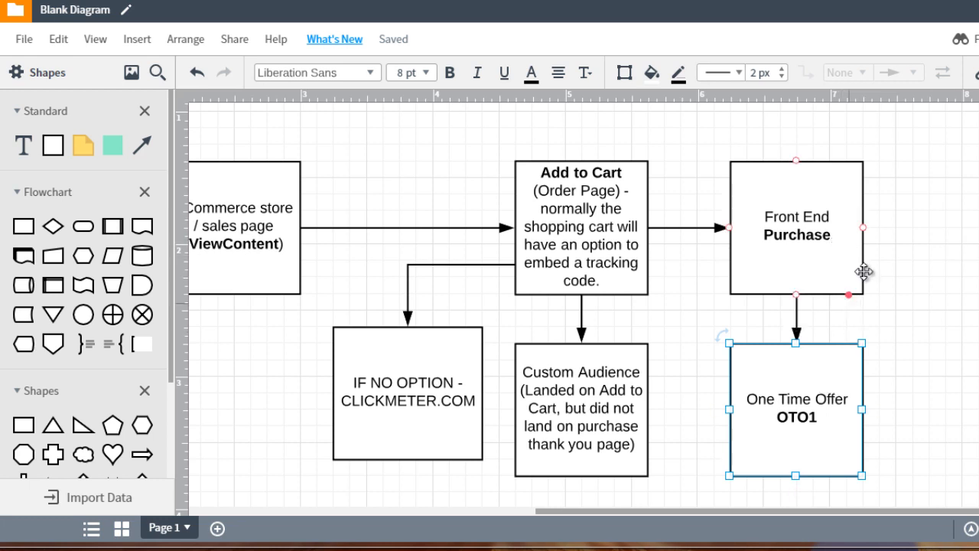
left_click(792, 218)
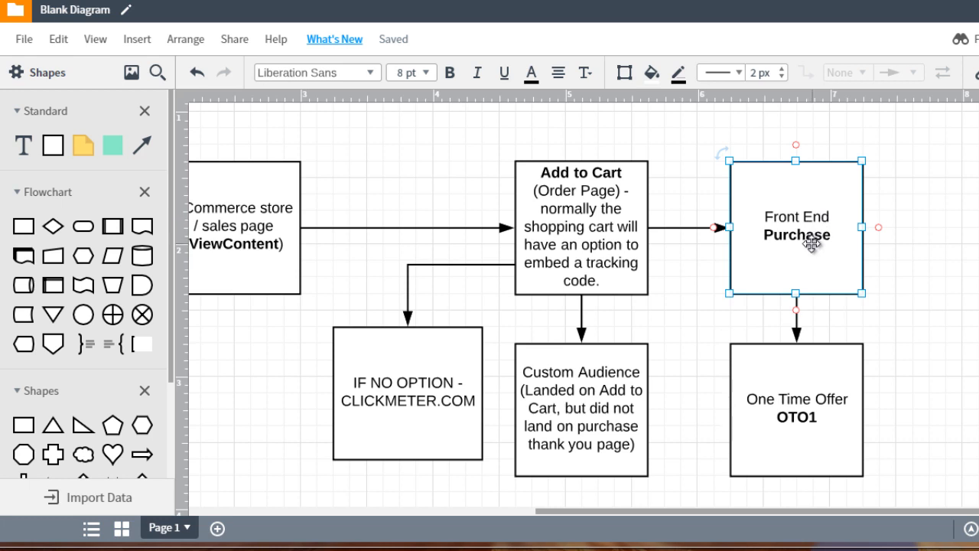
left_click(574, 372)
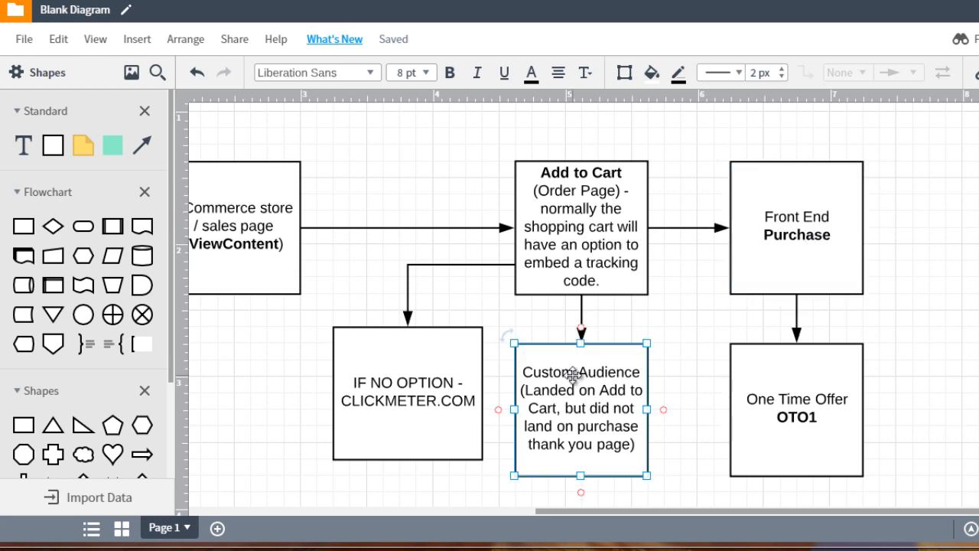
left_click_drag(574, 371, 978, 255)
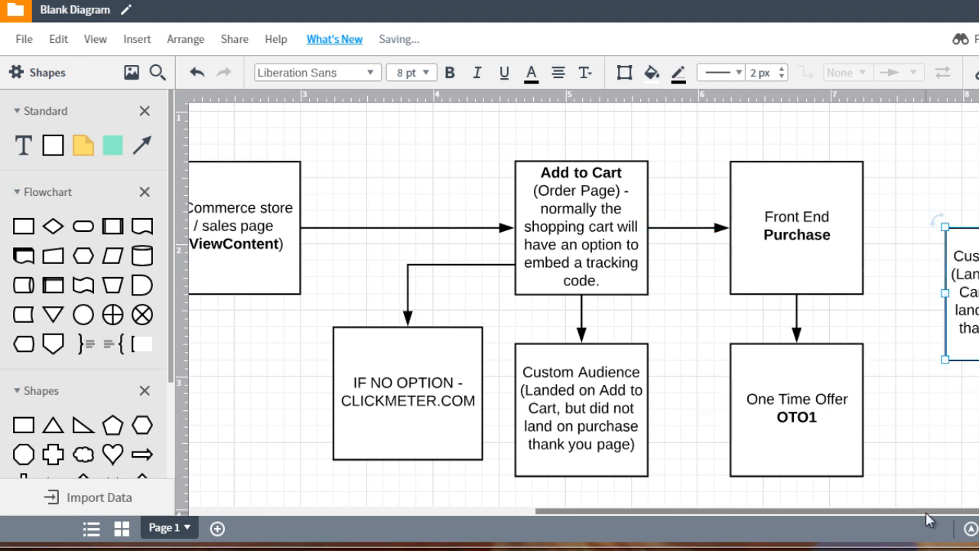
left_click_drag(937, 511, 978, 512)
scroll(765, 306, "right", 5)
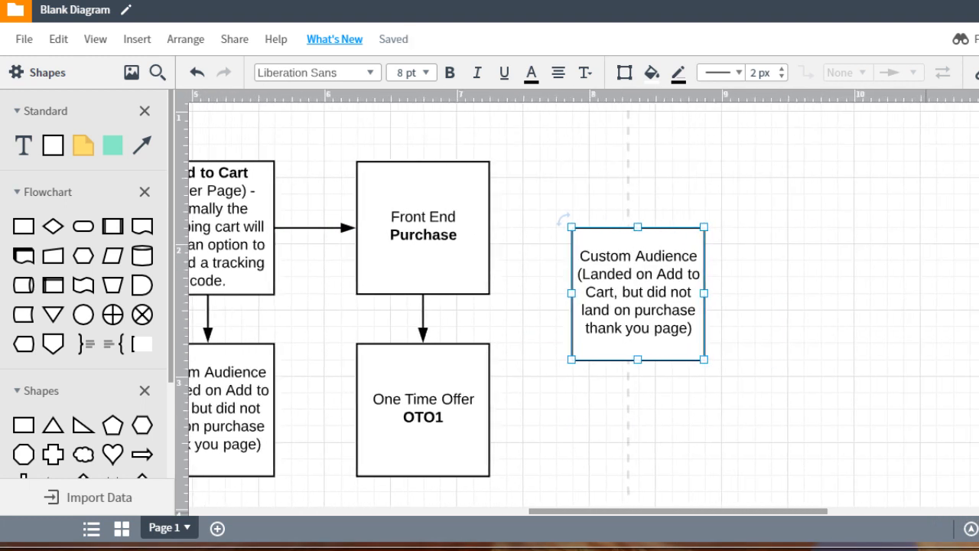
left_click(821, 294)
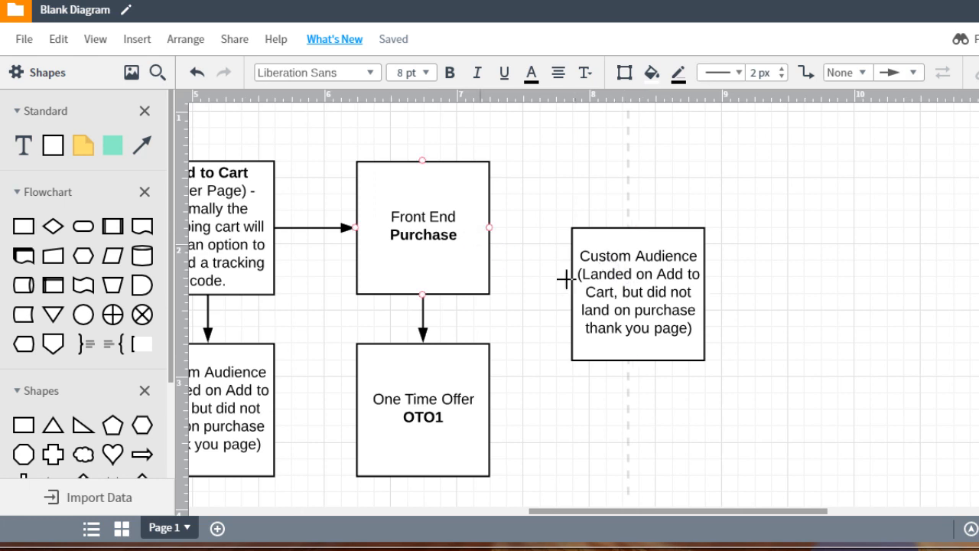
left_click_drag(601, 292, 600, 292)
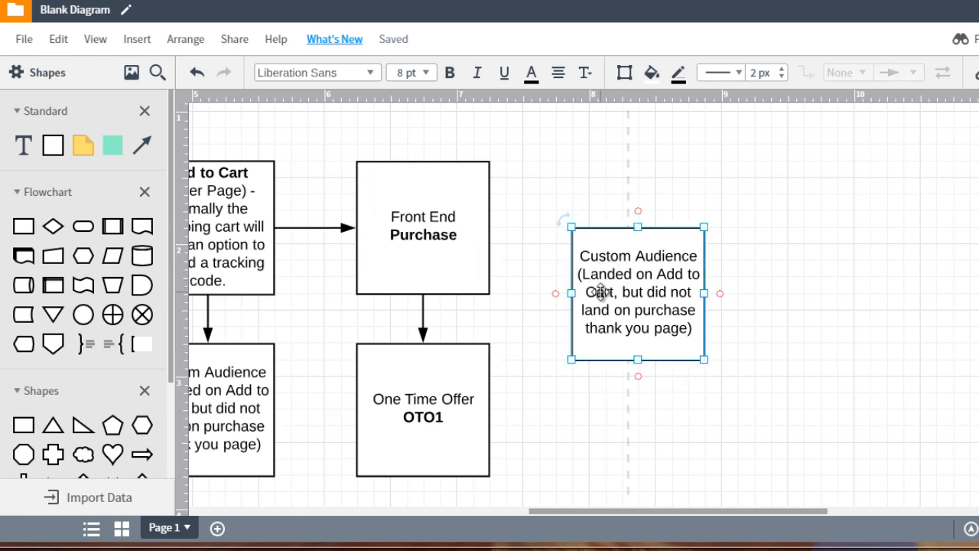
Duplicate the new Custom Audience box so one copy is level with Front End Purchase and one with One Time Offer
left_click(464, 258)
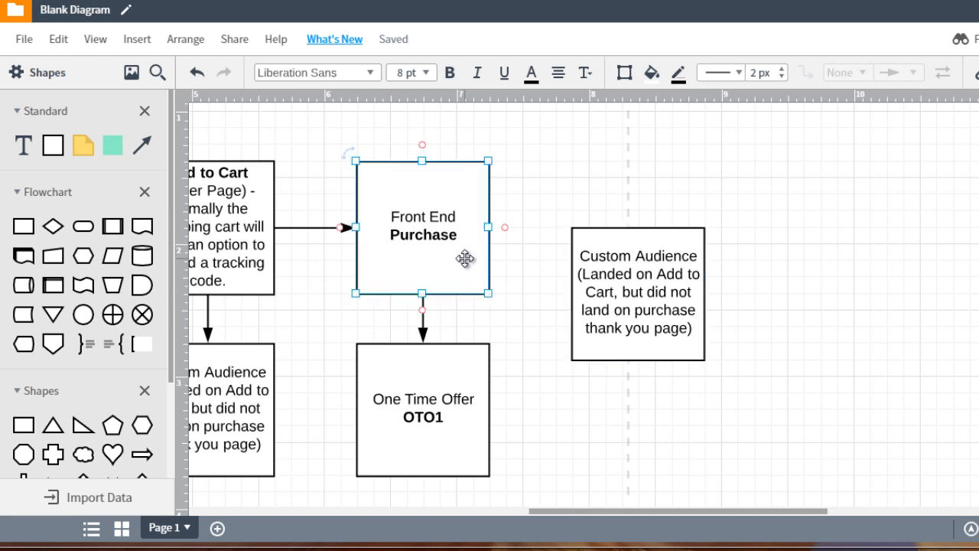
left_click(456, 404)
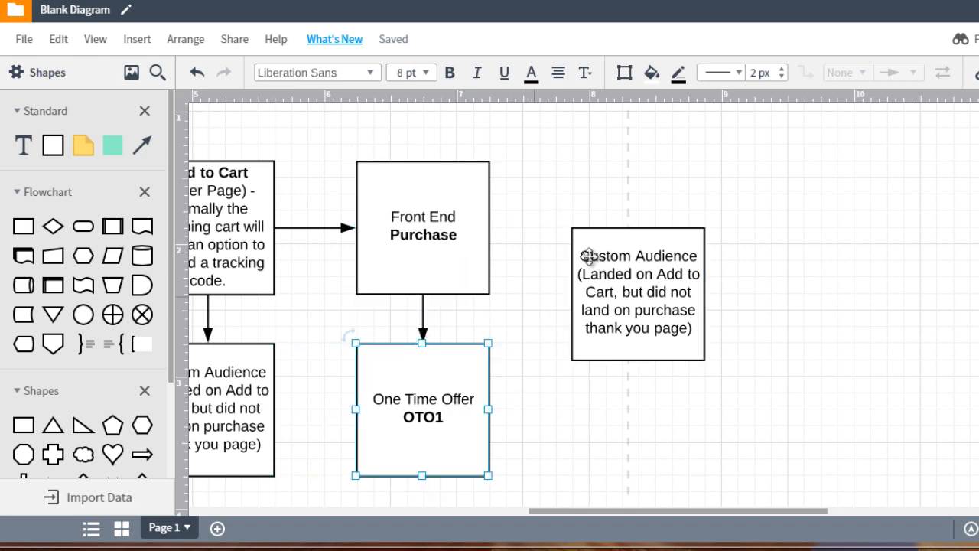
left_click_drag(619, 289, 622, 400)
key("ctrl+d")
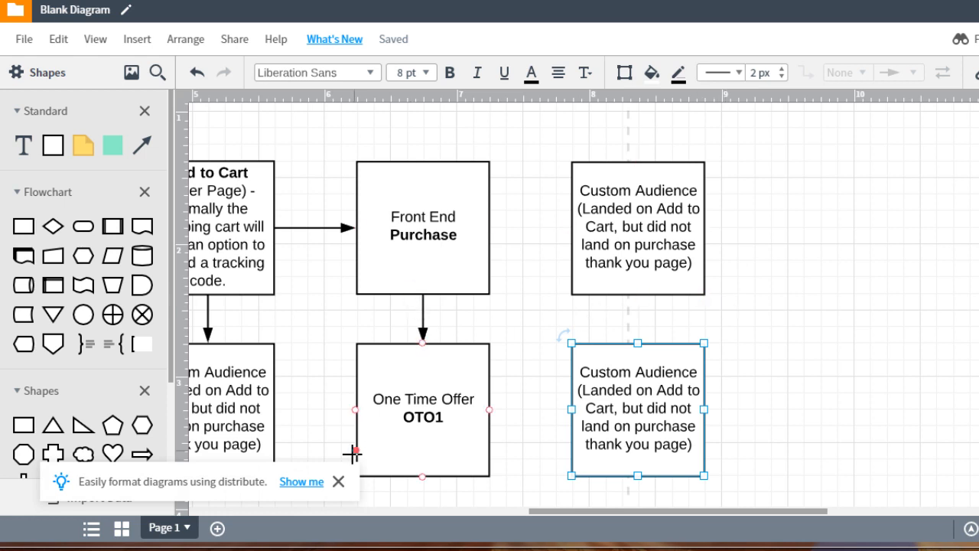
left_click(338, 482)
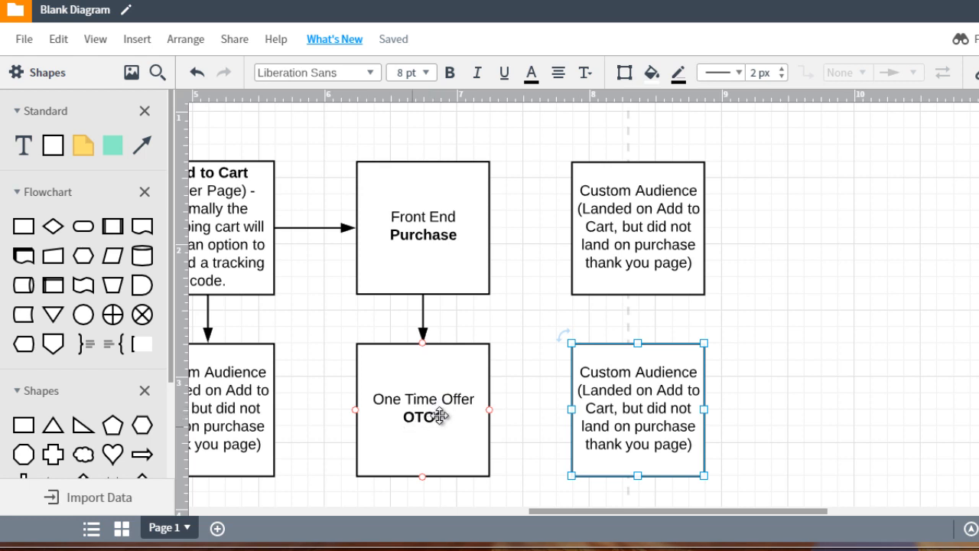
Replace the bracketed text in the Custom Audience box beside Front End Purchase with "(Land on Purchase Page - BUT DO NOT LAND ON OTO1)"
left_click(502, 345)
scroll(517, 342, "down", 1)
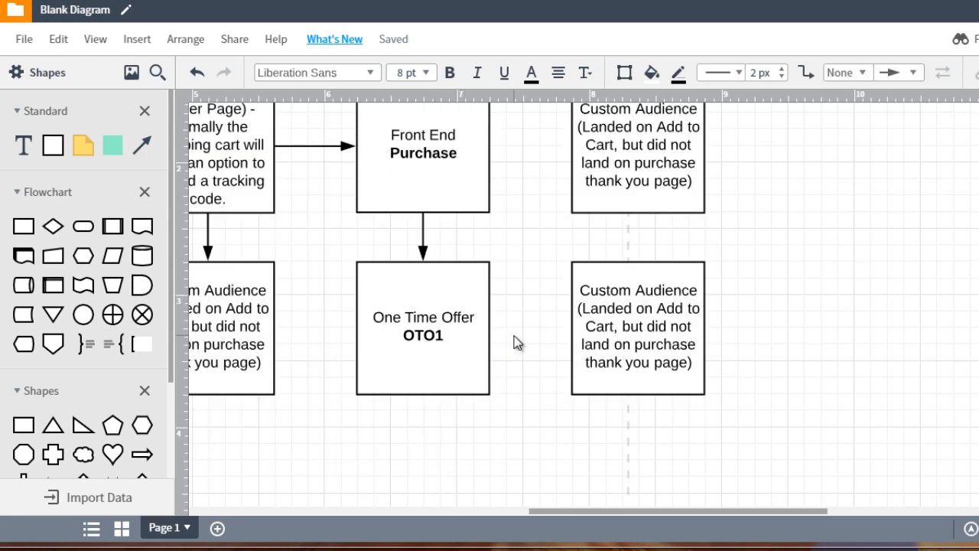
scroll(518, 341, "up", 1)
left_click(596, 223)
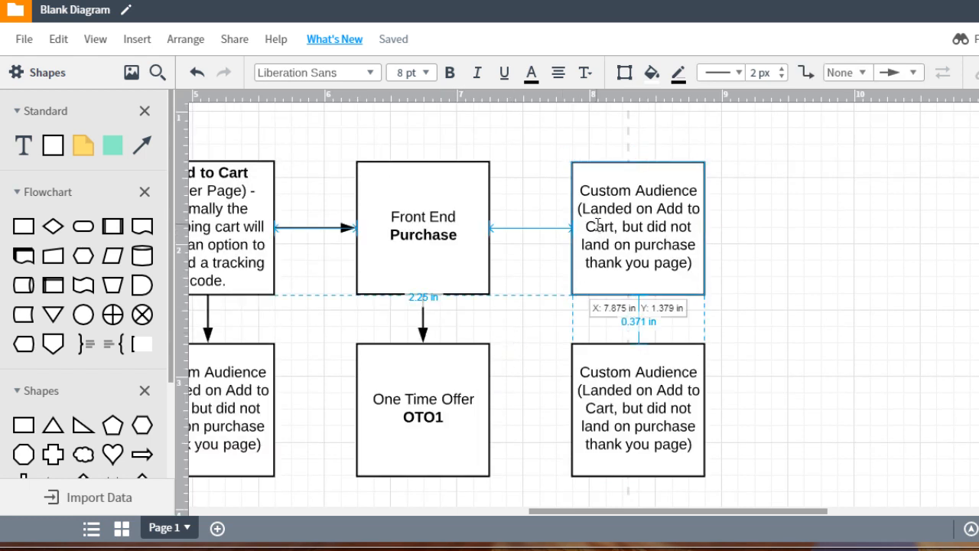
double_click(597, 224)
left_click(597, 214)
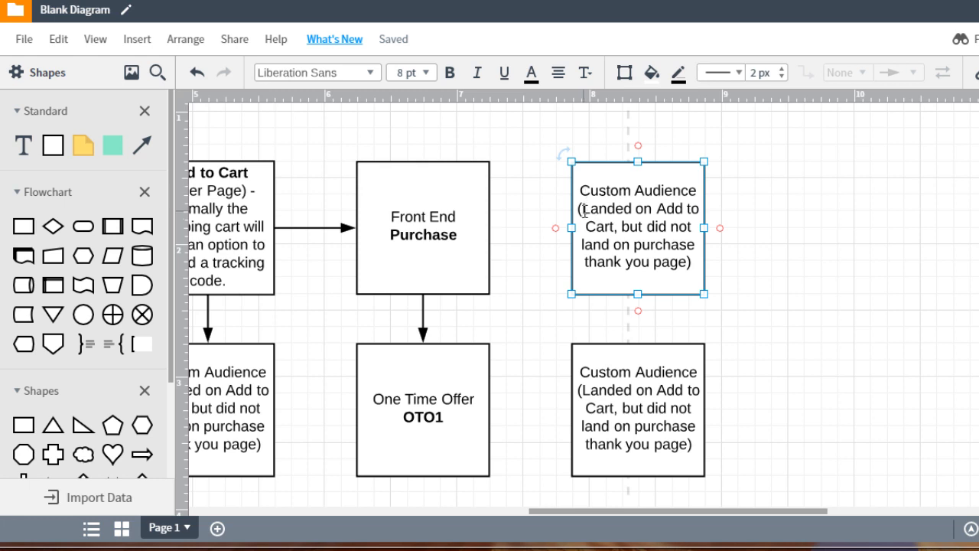
left_click_drag(584, 212, 684, 275)
key("BackSpace")
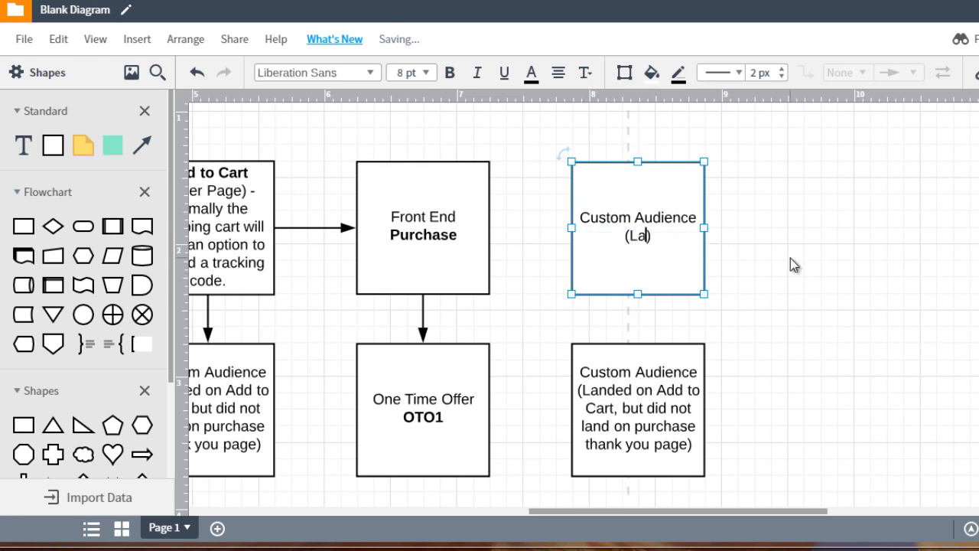
type("nd on")
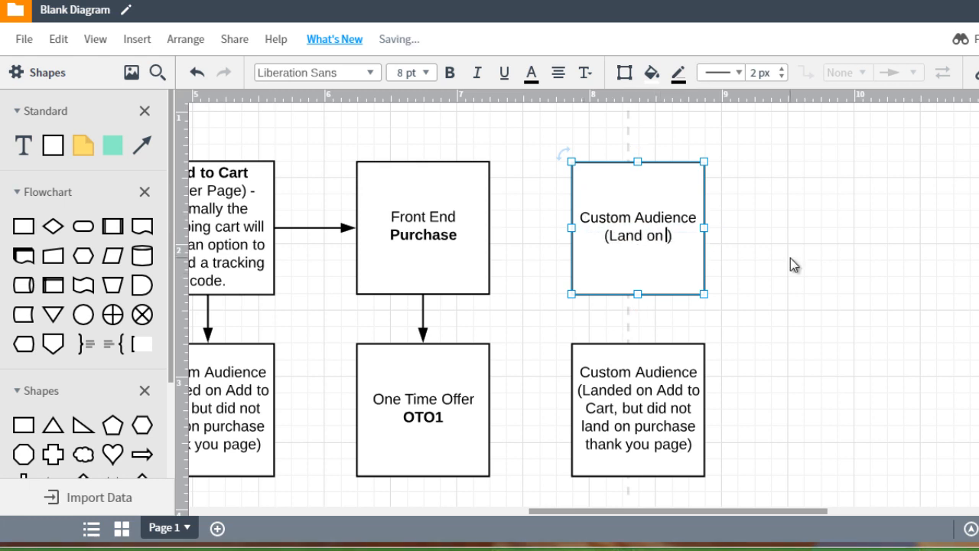
type(" Purchase ")
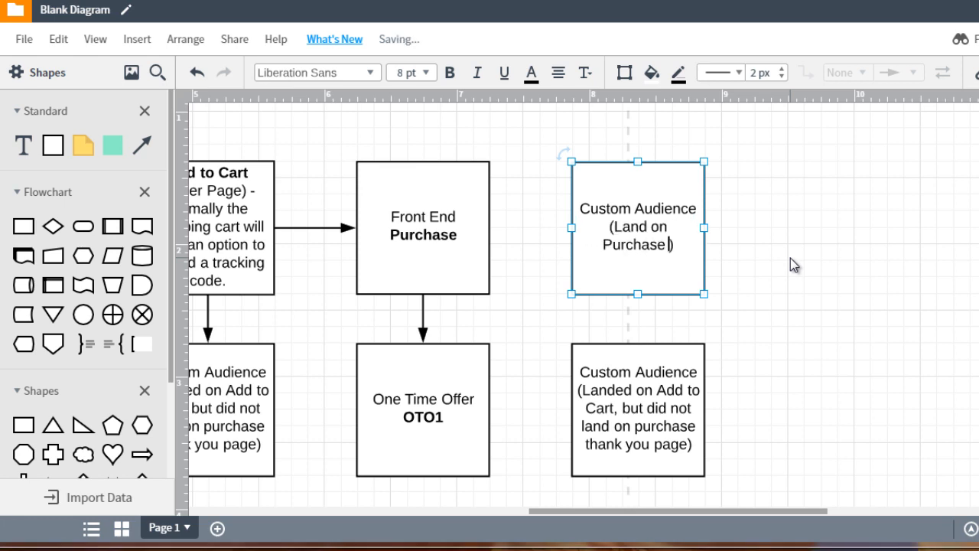
type("Page")
key("BackSpace")
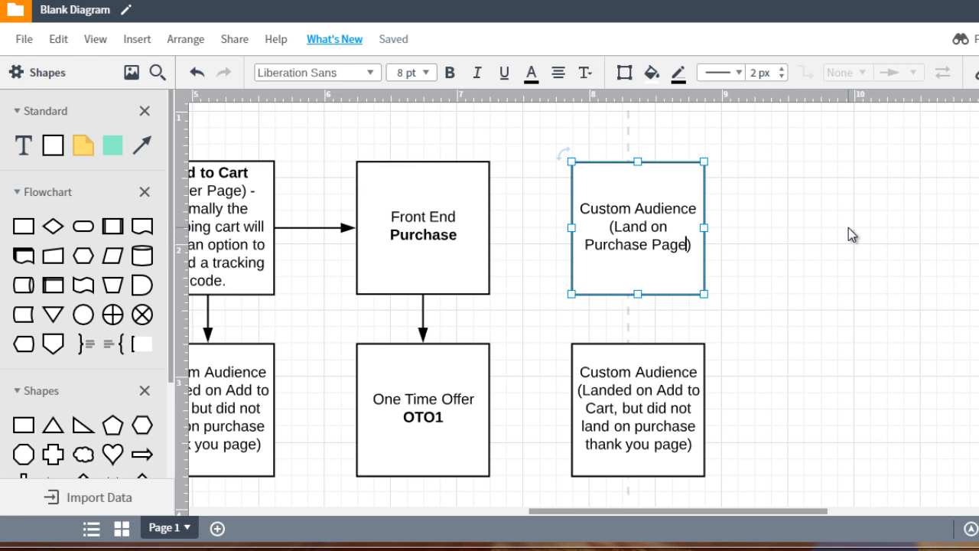
type("- BUT")
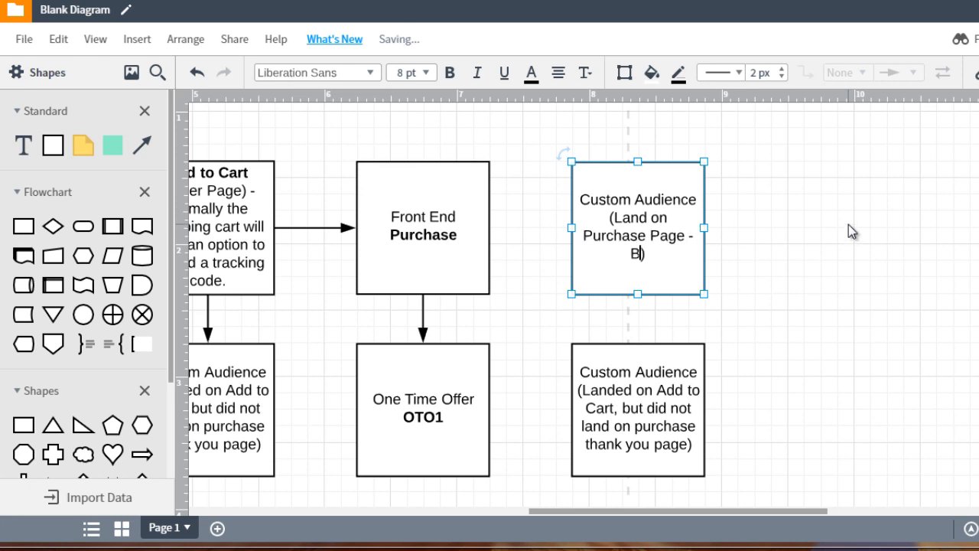
type(" DO NOT LAN")
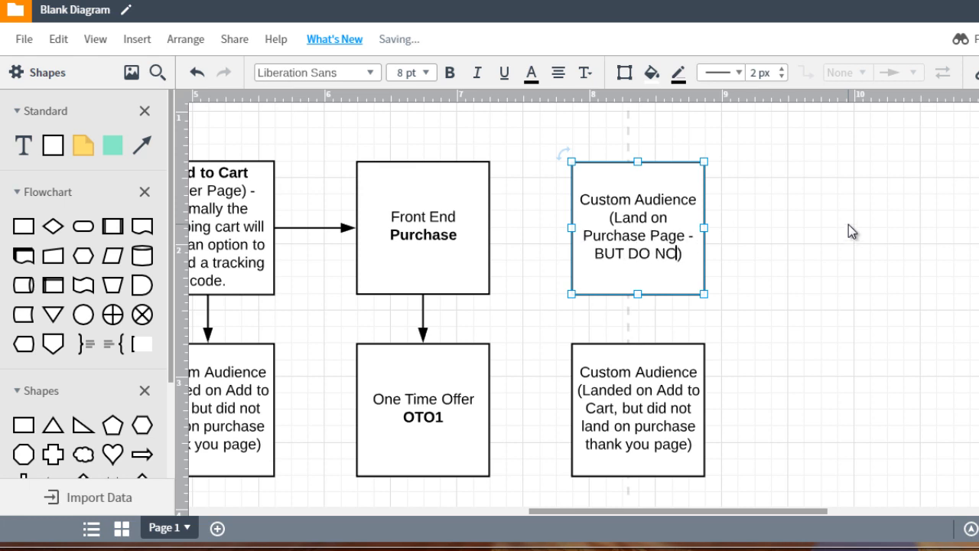
type("D ON OTO1")
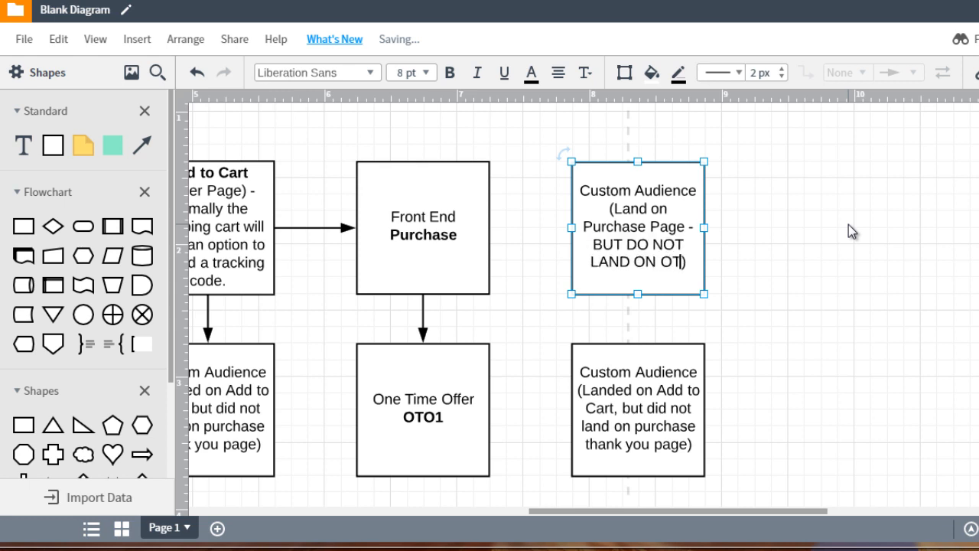
left_click(848, 224)
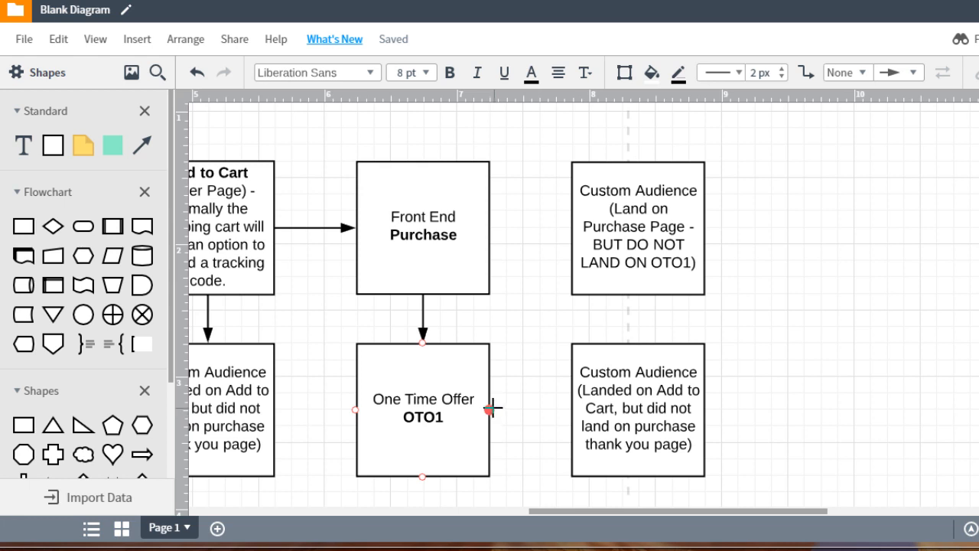
Connect the One Time Offer box by arrows to the Custom Audience box beside Front End Purchase and the one beside itself
left_click_drag(494, 409, 572, 228)
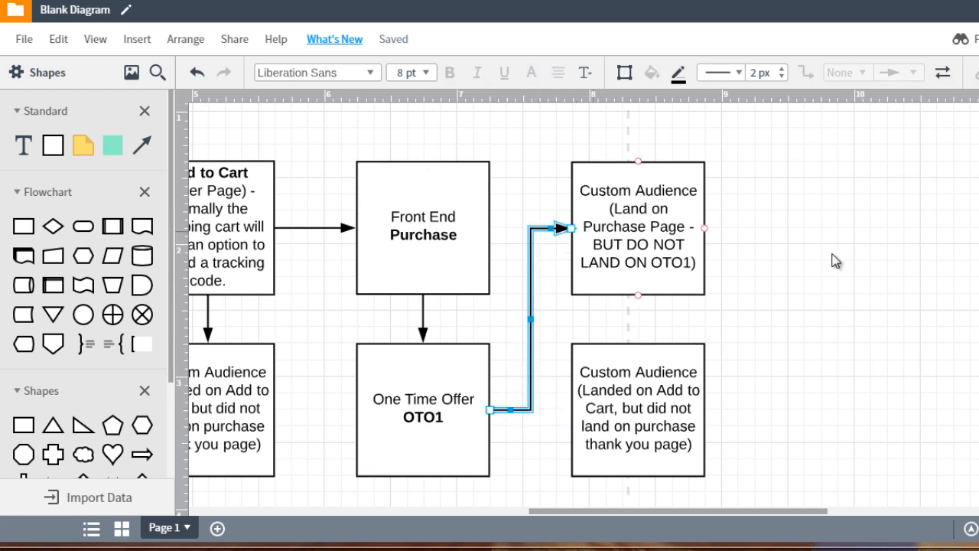
left_click(771, 220)
left_click(434, 261)
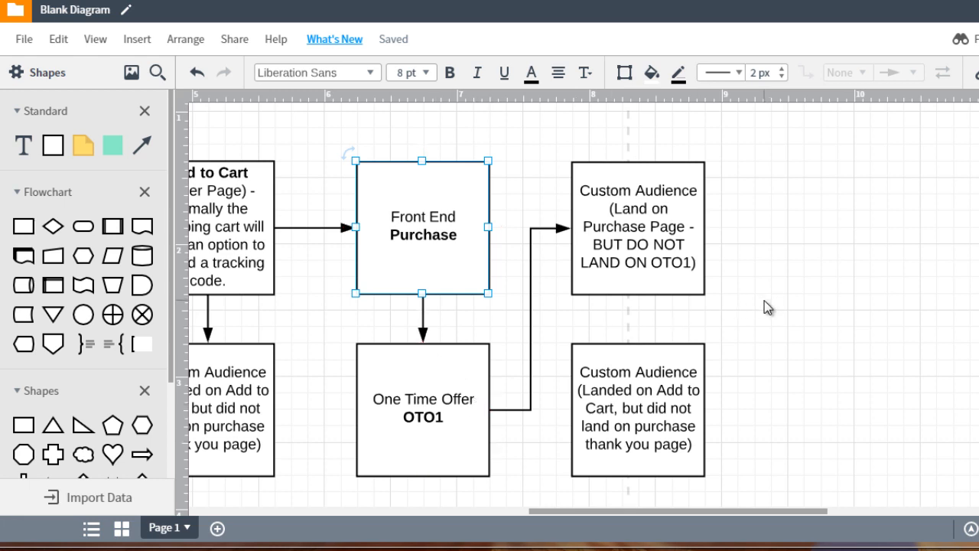
left_click(631, 213)
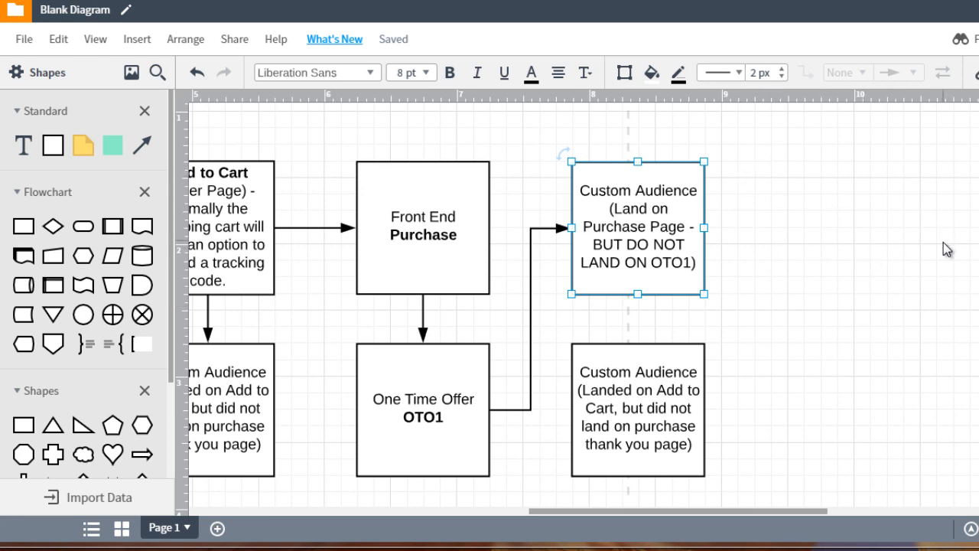
left_click(661, 386)
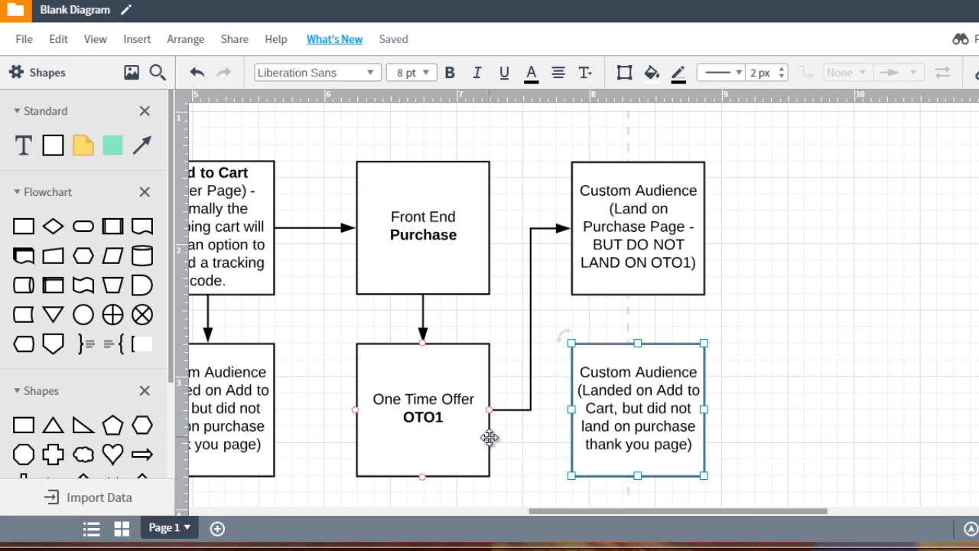
mouse_move(572, 443)
left_mouse_down()
mouse_move(580, 412)
mouse_move(574, 437)
left_mouse_up()
Replace the bracketed text in the Custom Audience box beside One Time Offer with "(Landed on BOTH purchase Front End and OTO1)"
double_click(609, 393)
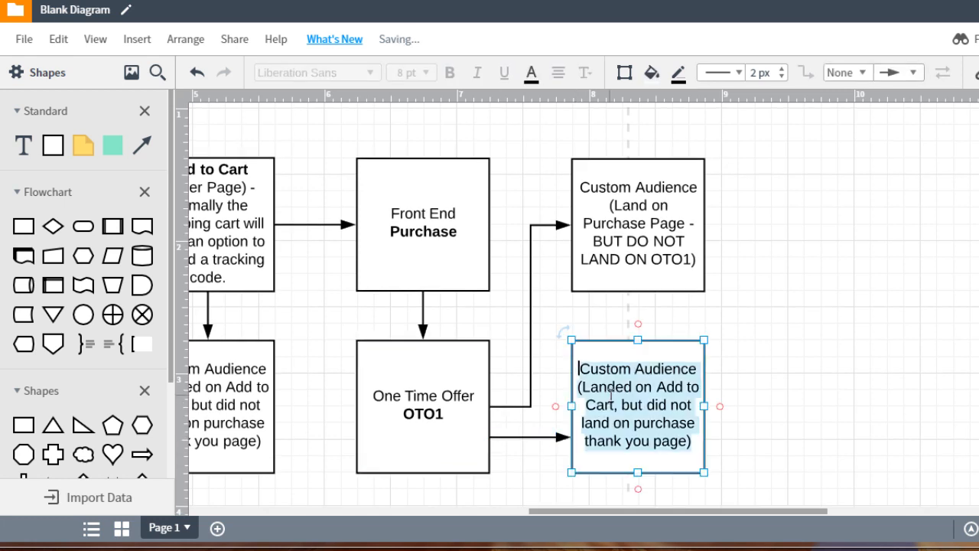
left_click(588, 387)
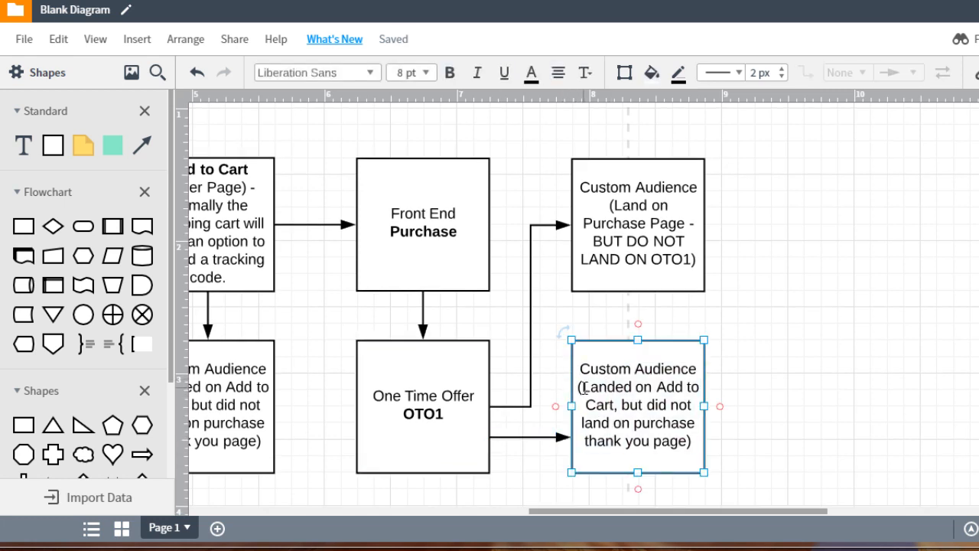
left_click_drag(583, 387, 687, 441)
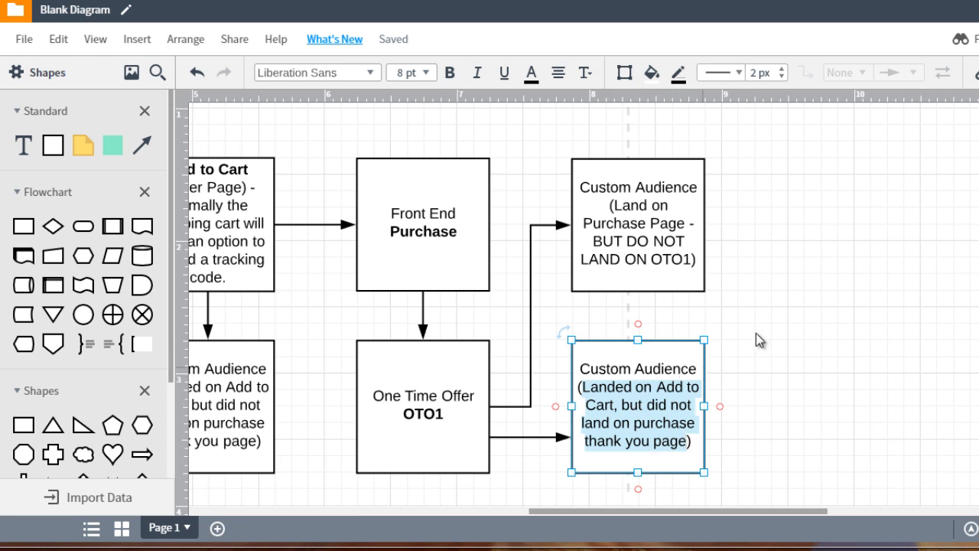
type("Landed on BO")
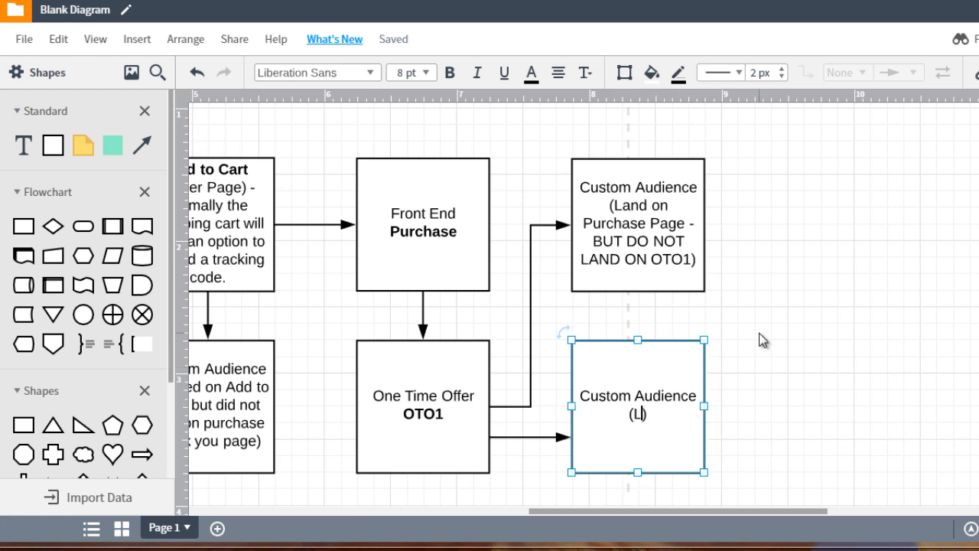
type("TH ")
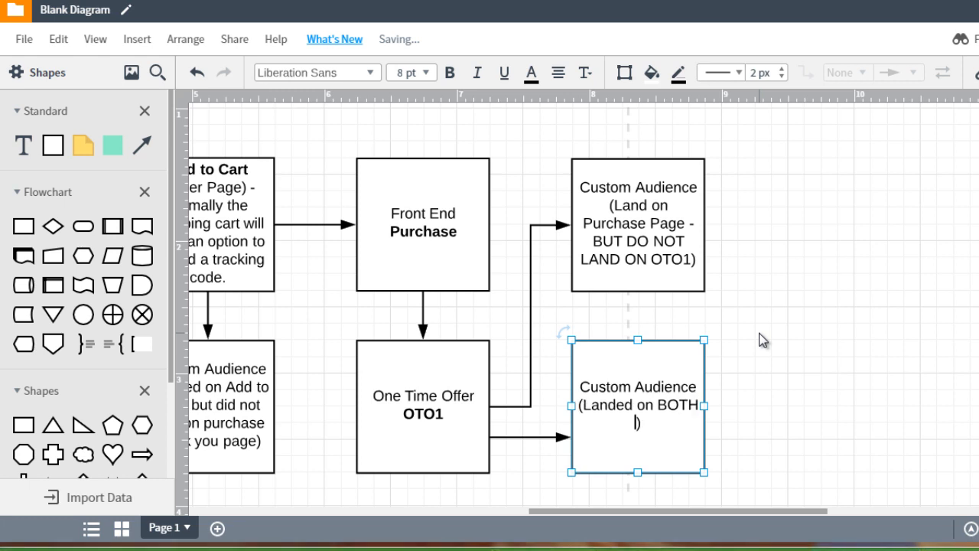
type("purchase Fi")
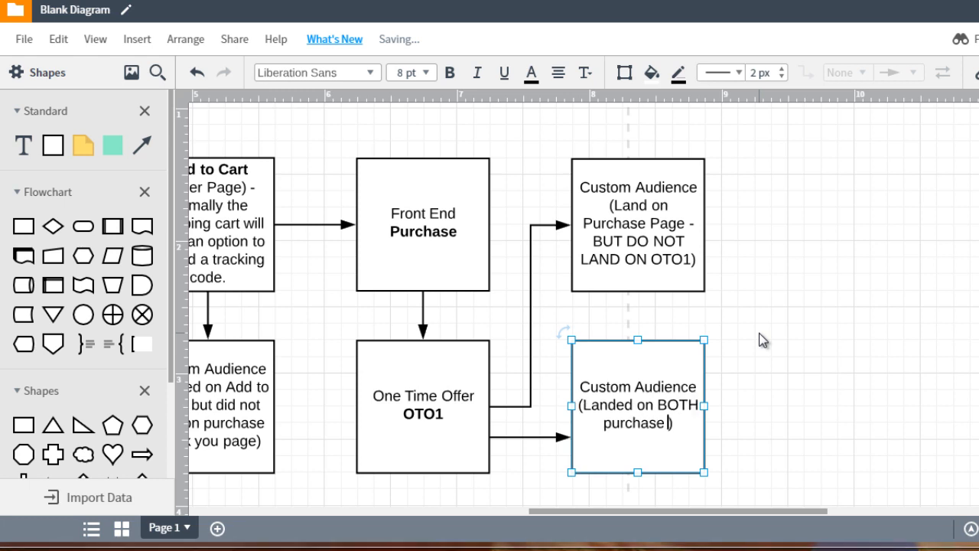
type("ont End and OT")
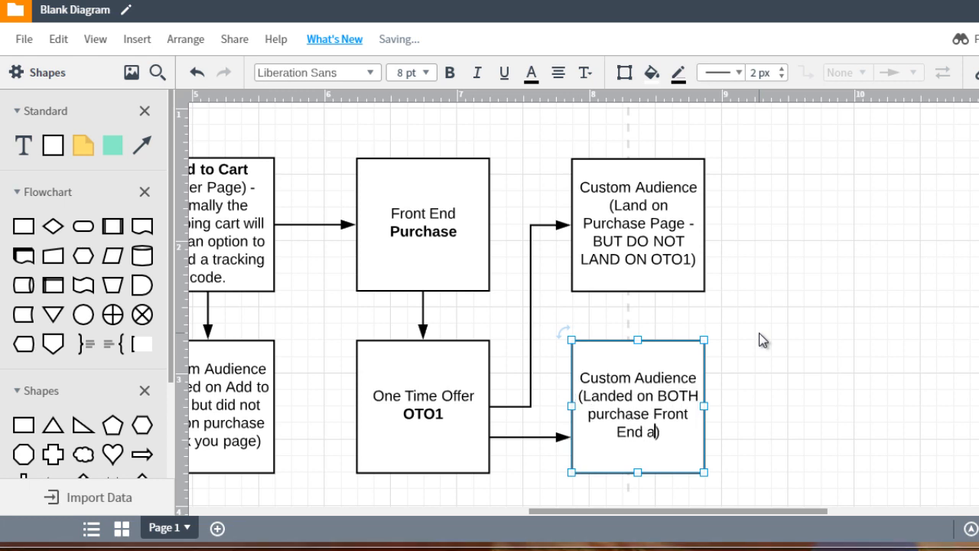
type("O1")
key("BackSpace")
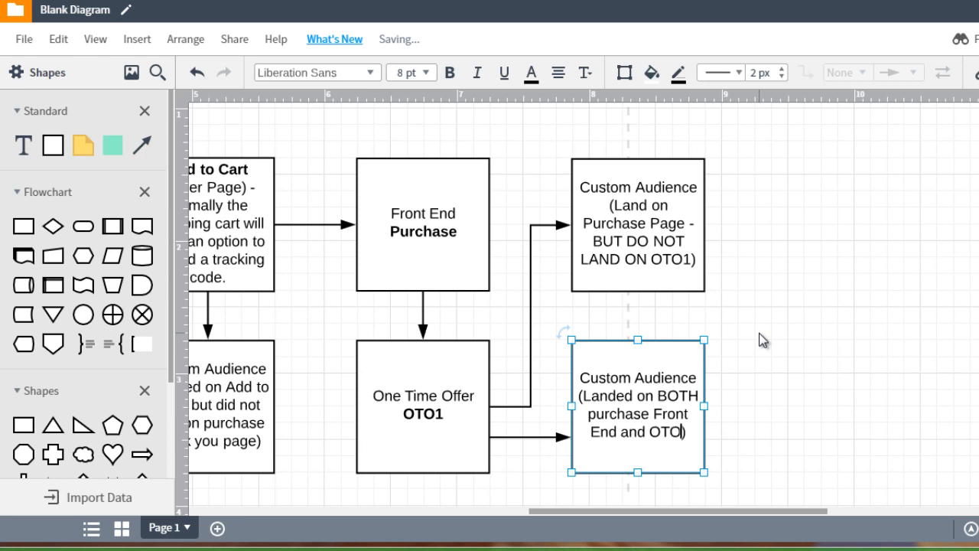
type("1")
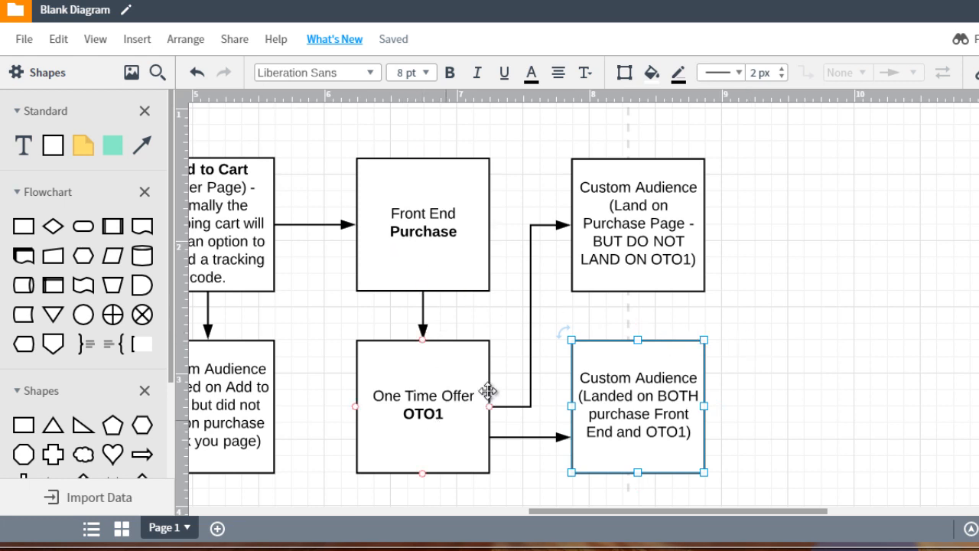
left_click(805, 327)
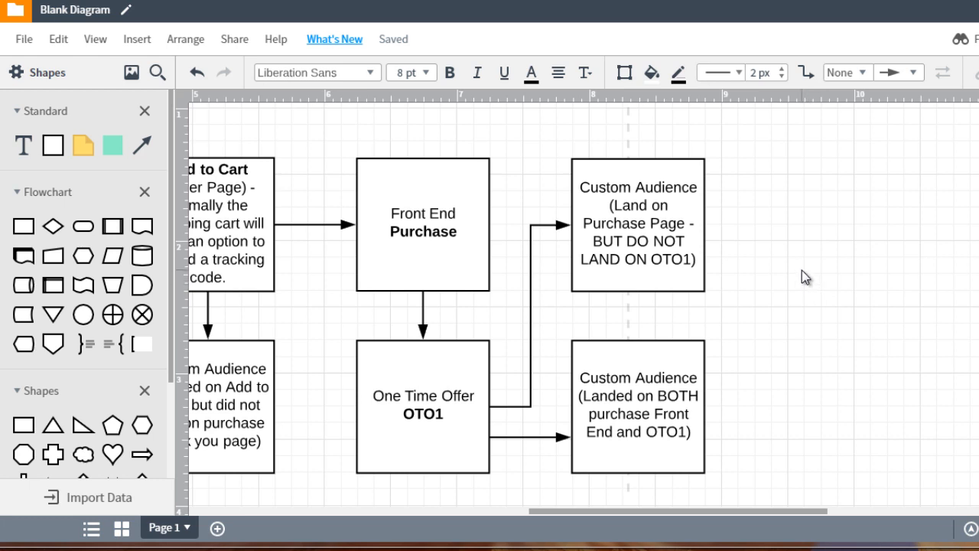
Review the eCommerce flow from the ViewContent page through Add to Cart, Front End Purchase and One Time Offer, with its custom audiences
left_click(662, 367)
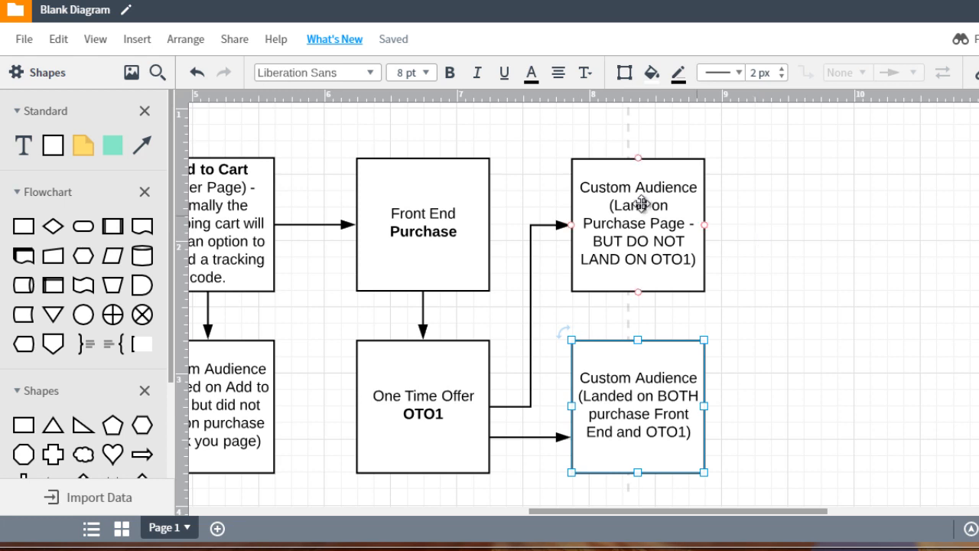
left_click(641, 204)
left_click(787, 222)
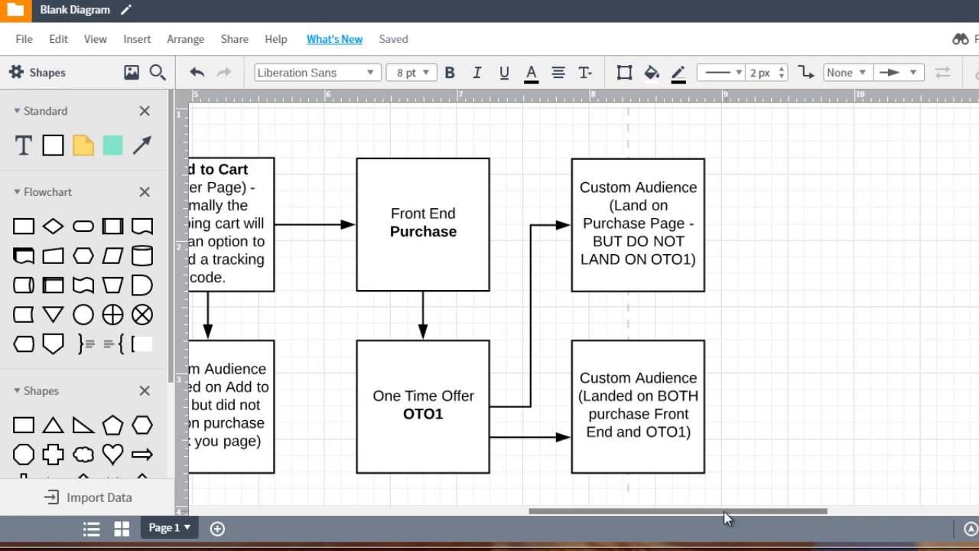
left_click_drag(726, 515, 623, 514)
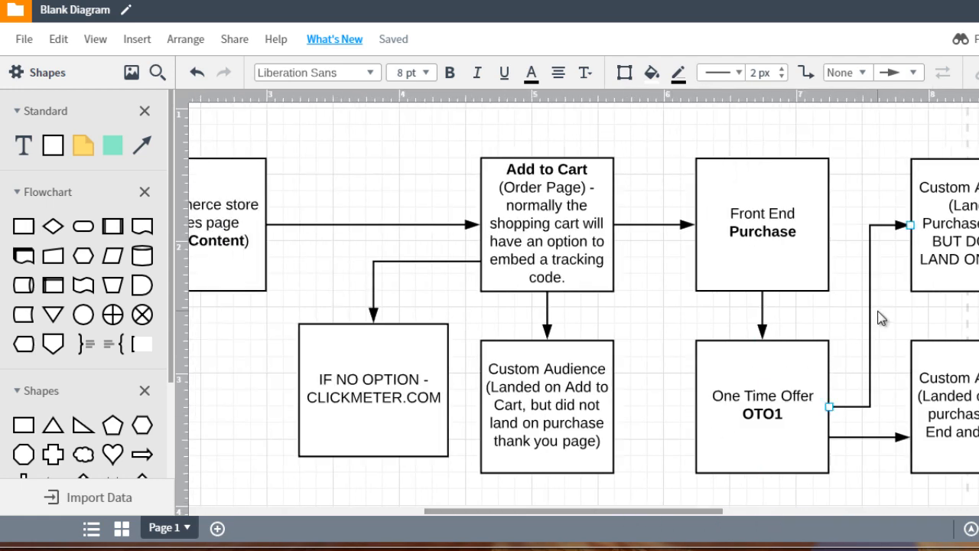
key("F11")
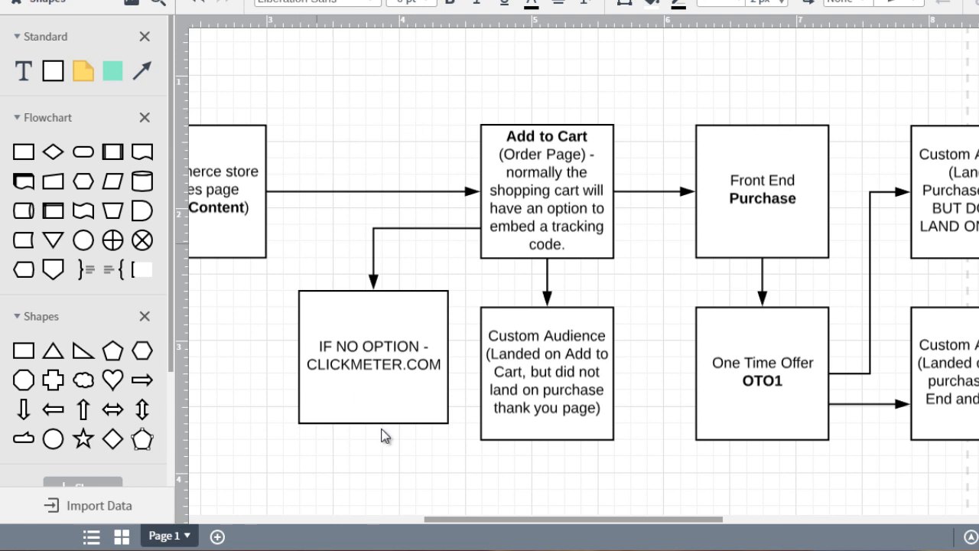
left_click_drag(483, 520, 454, 521)
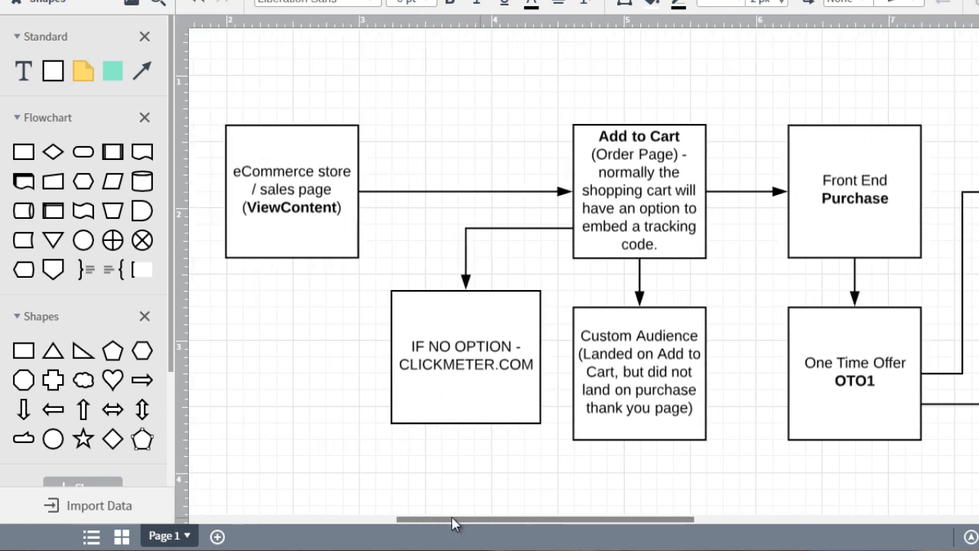
left_click(314, 191)
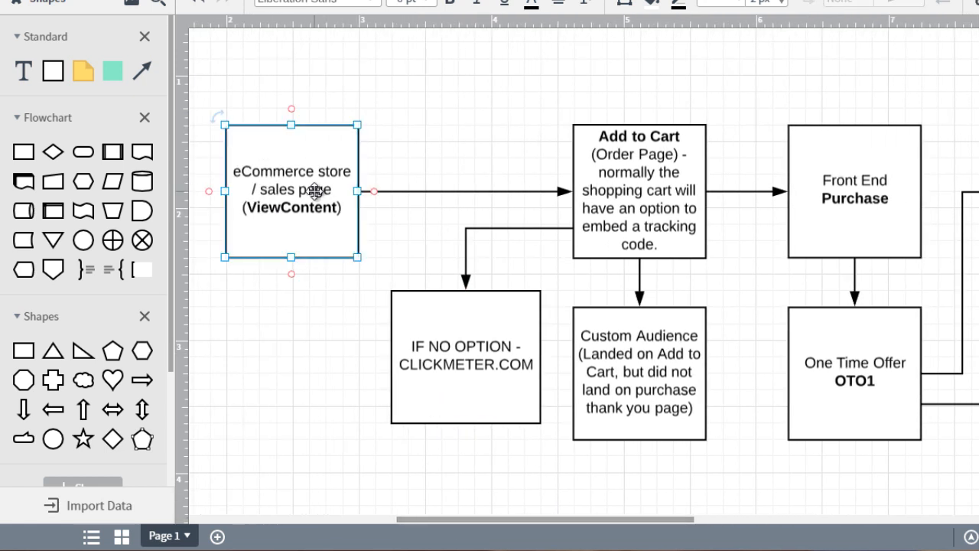
left_click(629, 164)
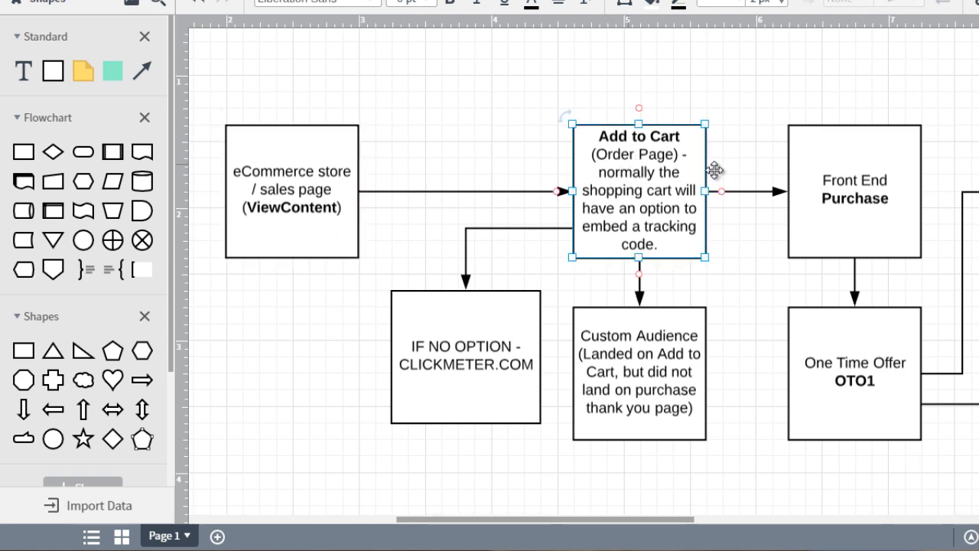
left_click(855, 196)
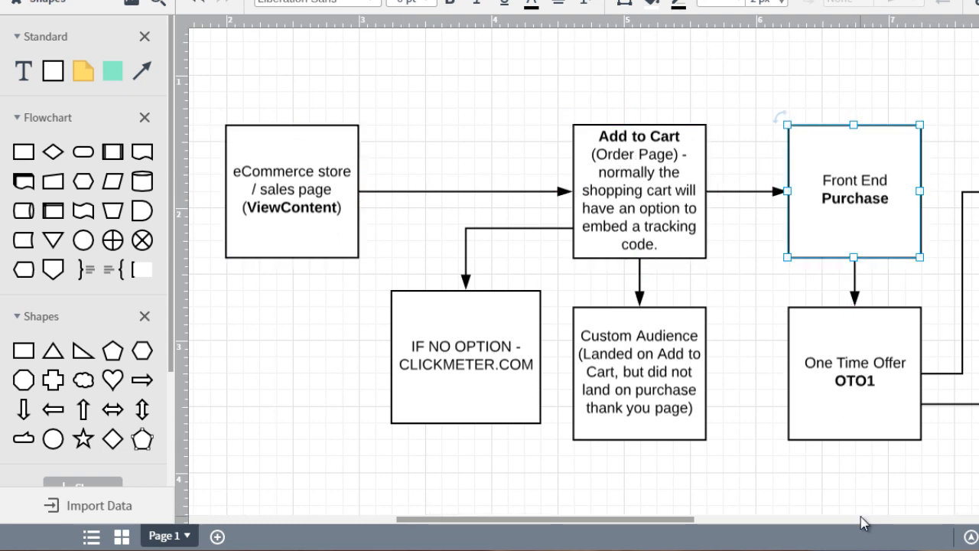
left_click(854, 371)
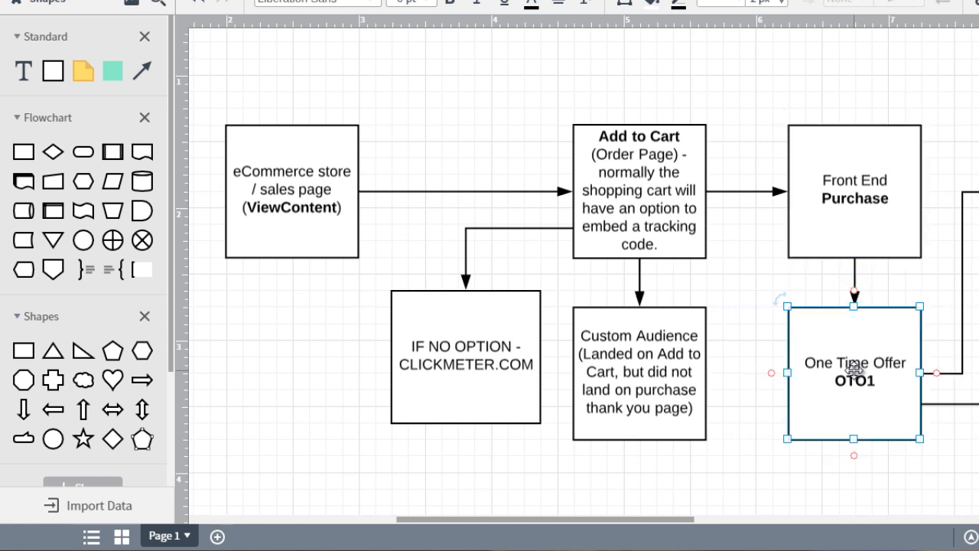
left_click(678, 358)
left_click(978, 204)
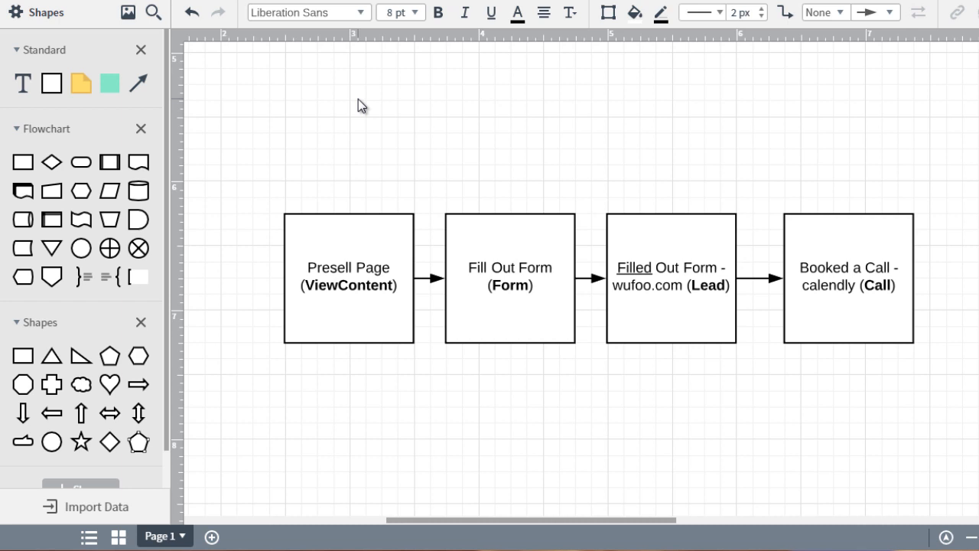
left_click(323, 240)
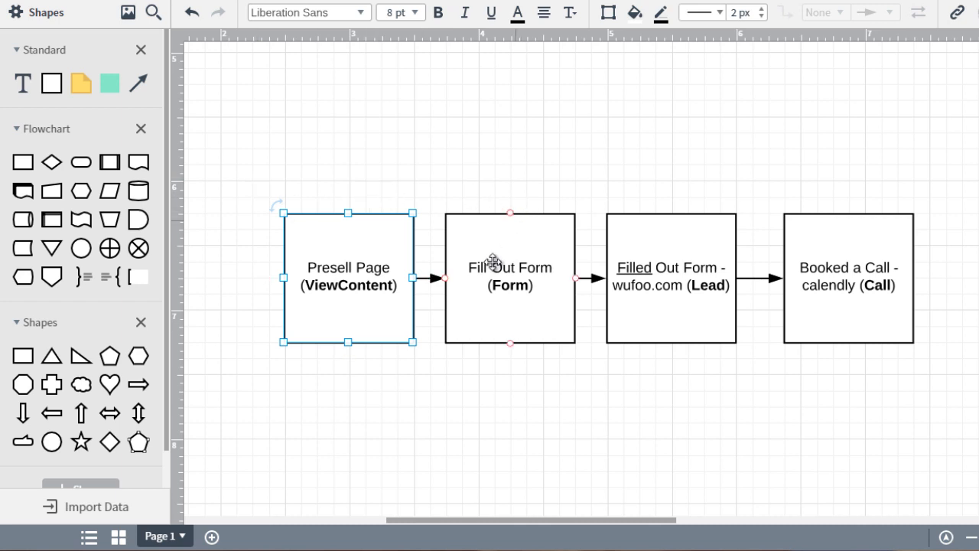
left_click(241, 233)
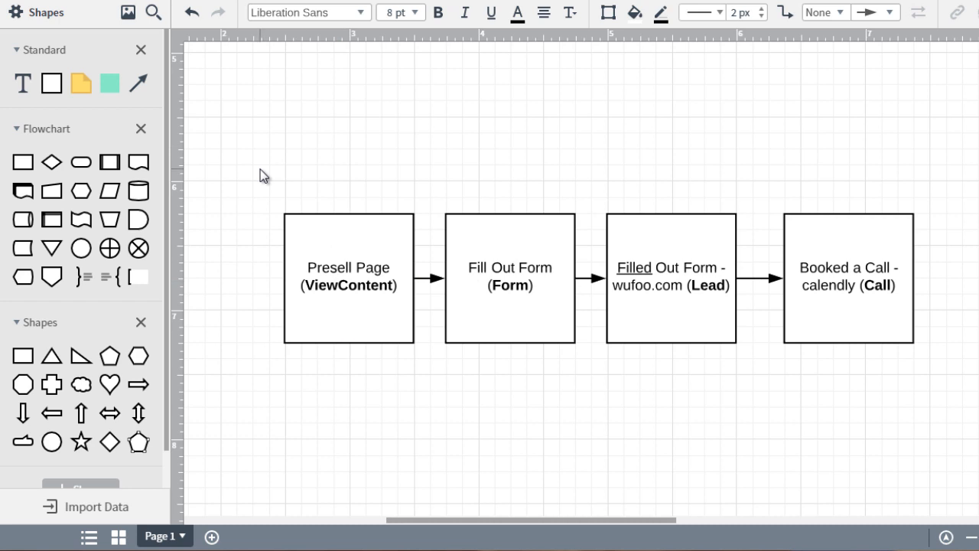
left_click(321, 252)
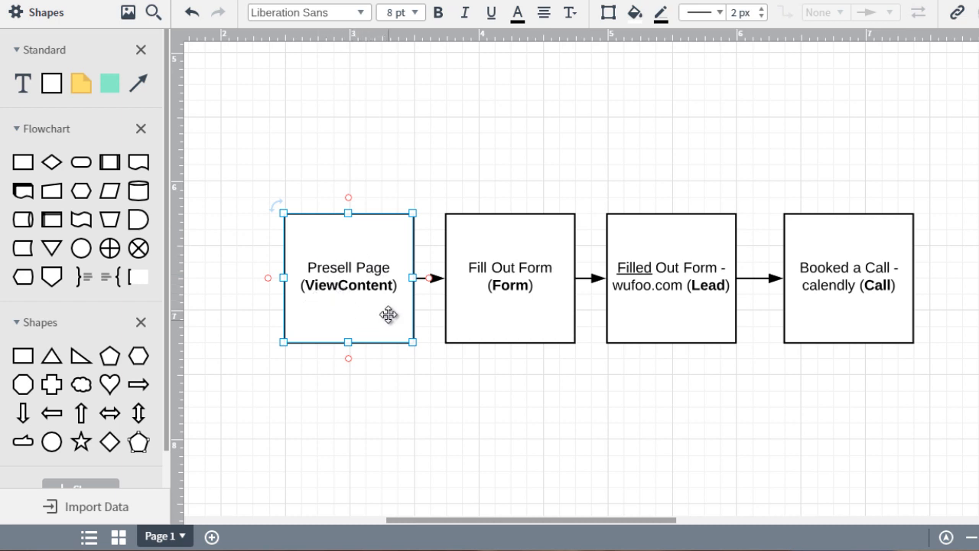
left_click(464, 282)
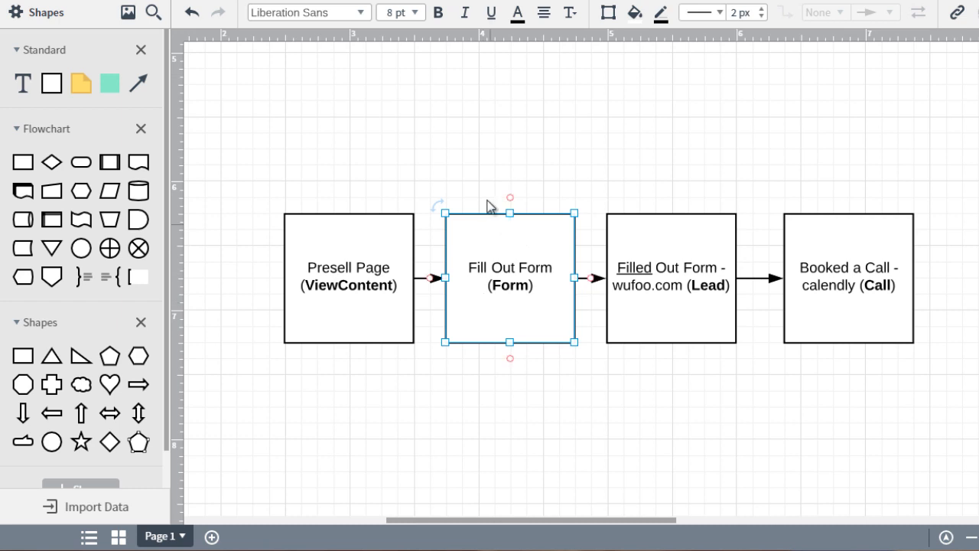
Take "wufoo.com" out of the Filled Out Form (Lead) box and add it on its own line above (Form) in the Fill Out Form box
key("ctrl+z")
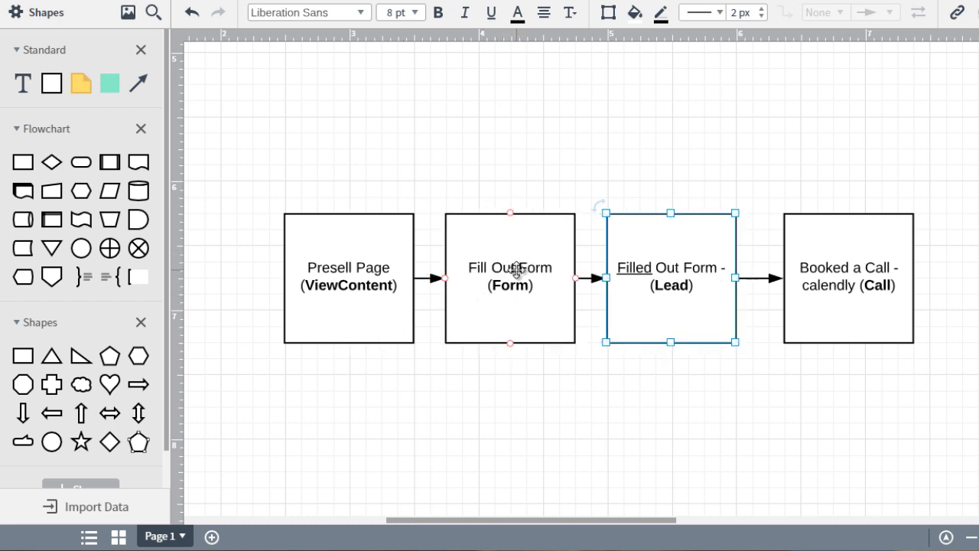
double_click(517, 270)
left_click(555, 269)
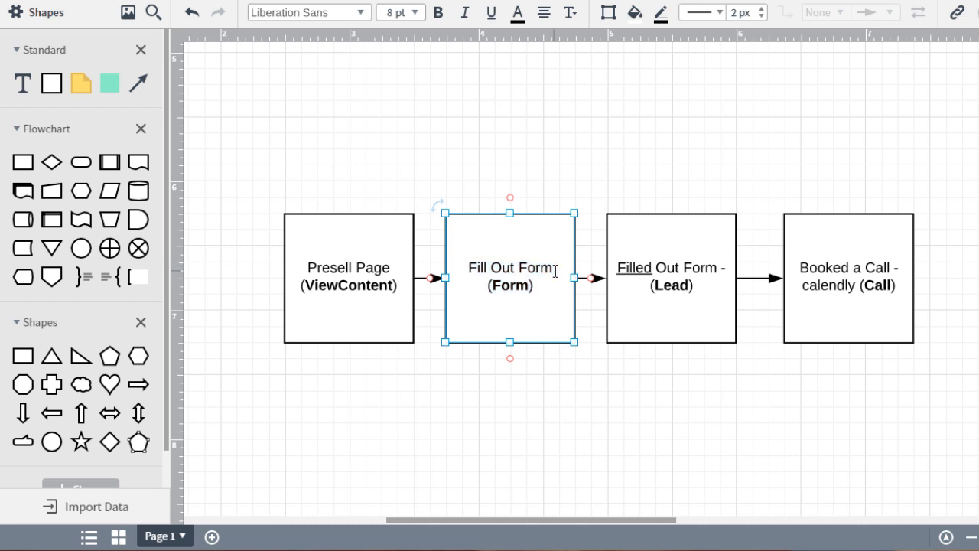
key("Right")
type("wufoo.com")
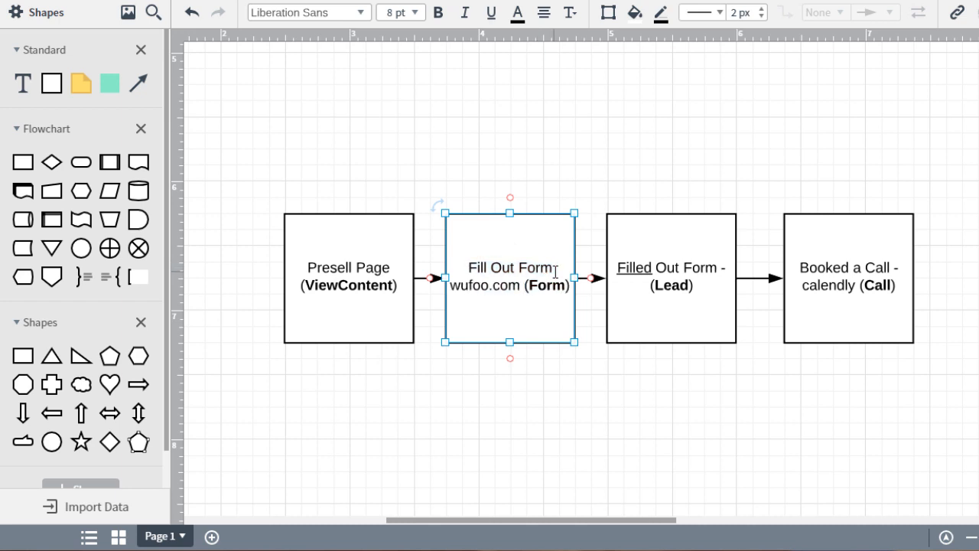
key("Return")
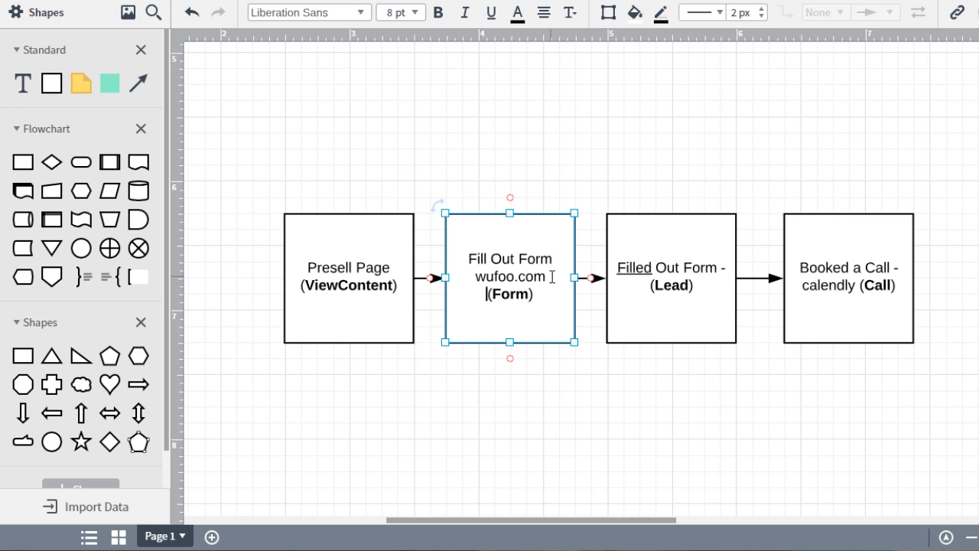
left_click(492, 163)
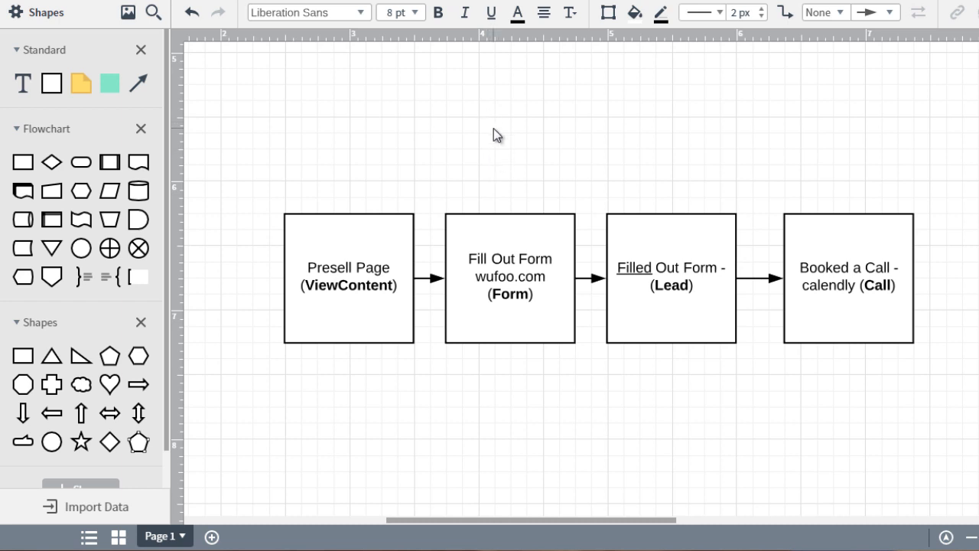
Review the event labels in the Fill Out Form (Form), Filled Out Form (Lead) and Booked a Call (Call) boxes
double_click(504, 293)
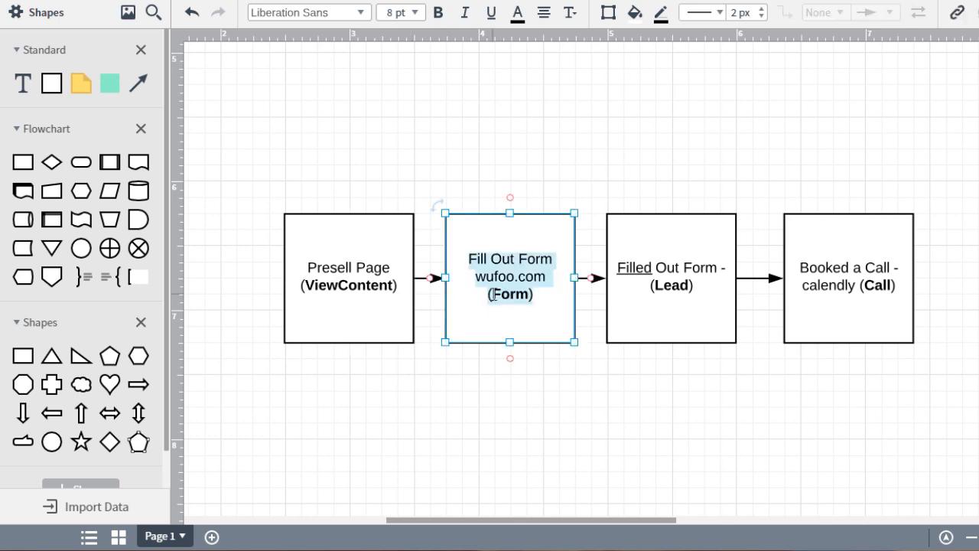
left_click(491, 294)
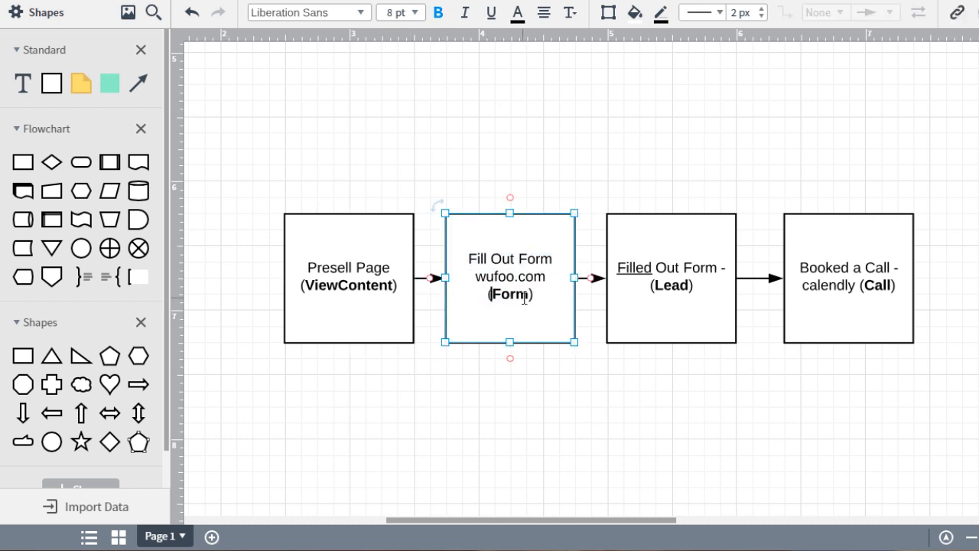
double_click(524, 295)
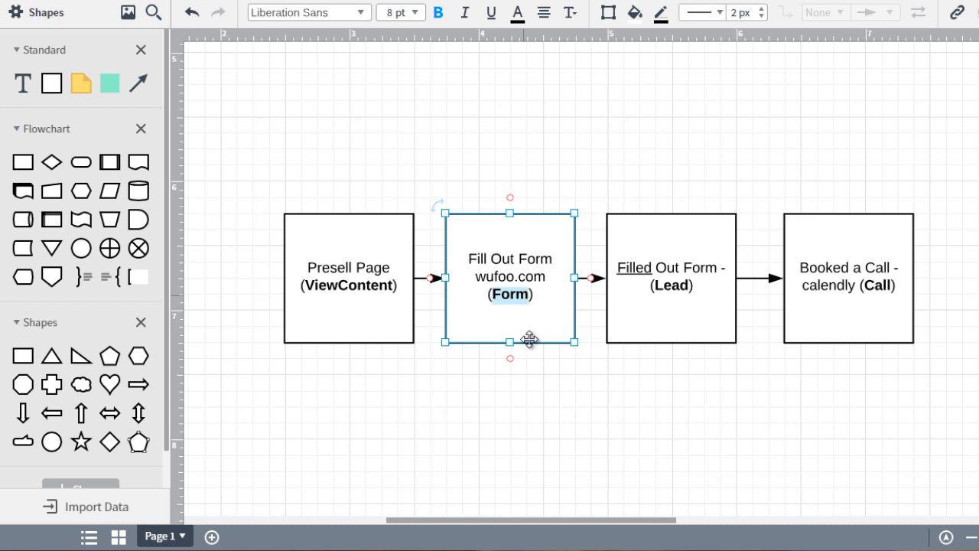
left_click(471, 127)
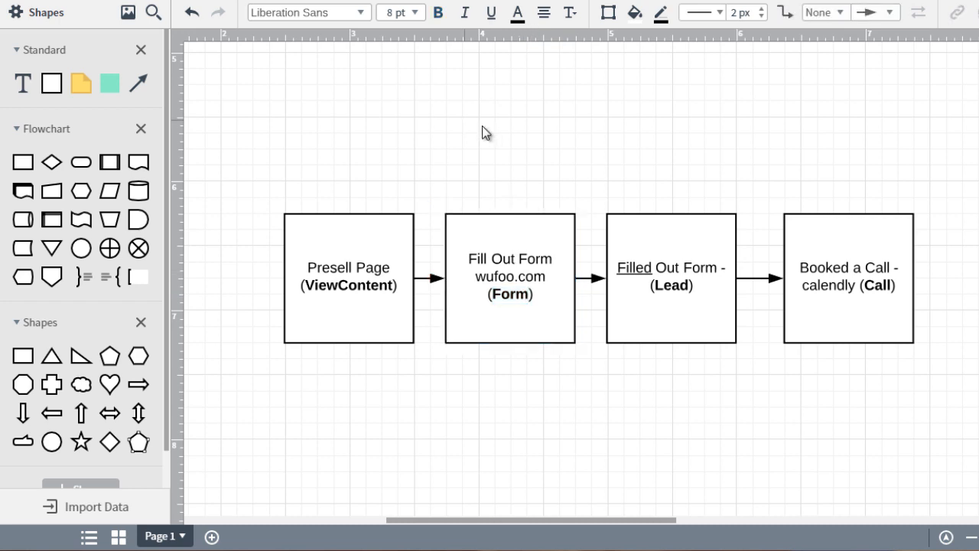
left_click(530, 320)
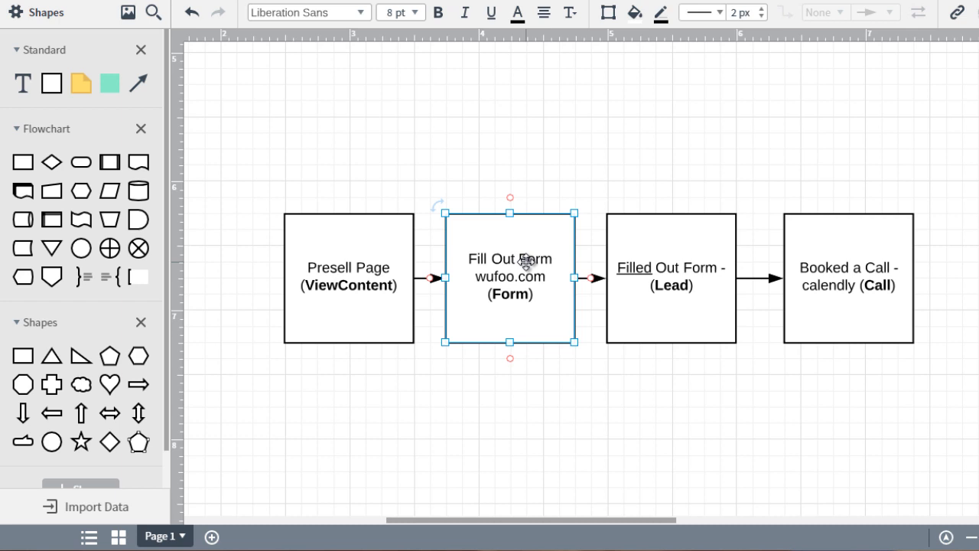
left_click(694, 262)
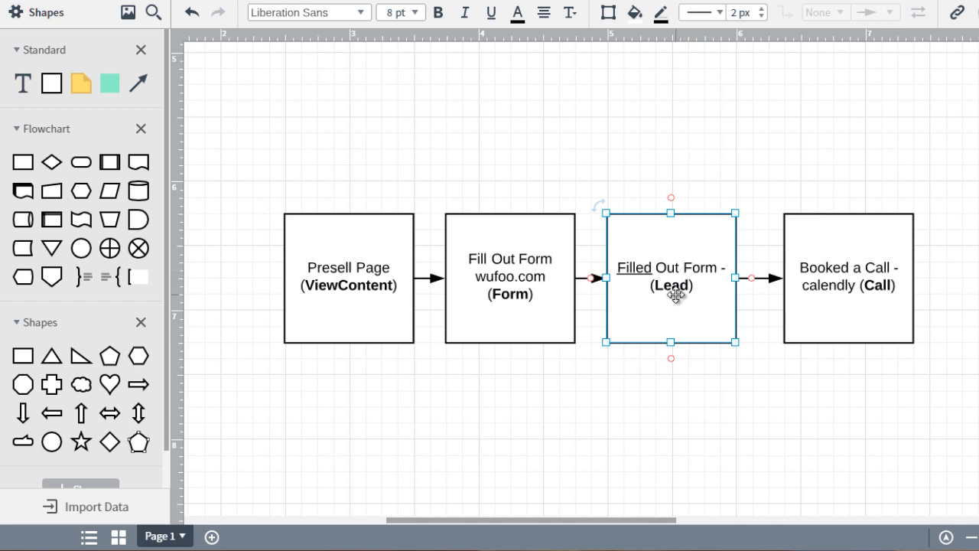
double_click(670, 287)
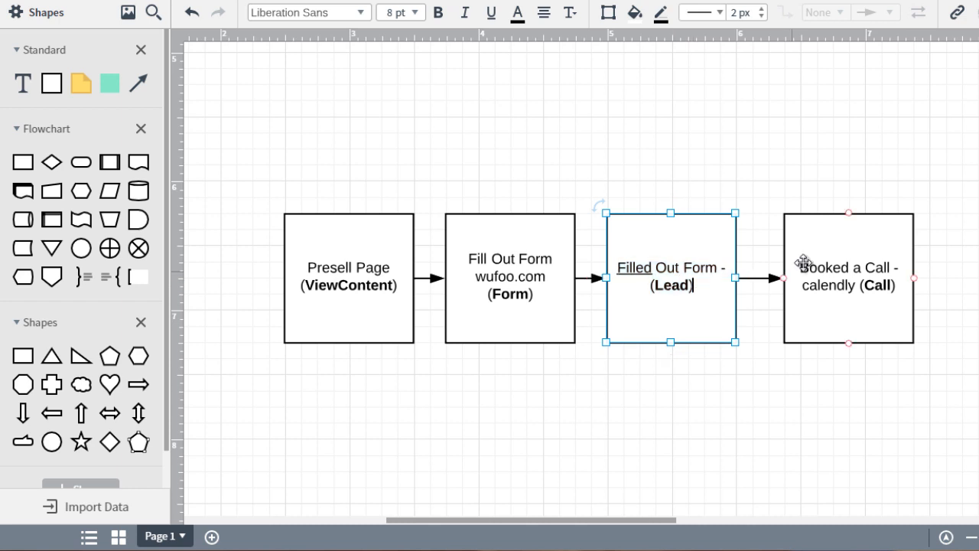
left_click(823, 127)
left_click(696, 258)
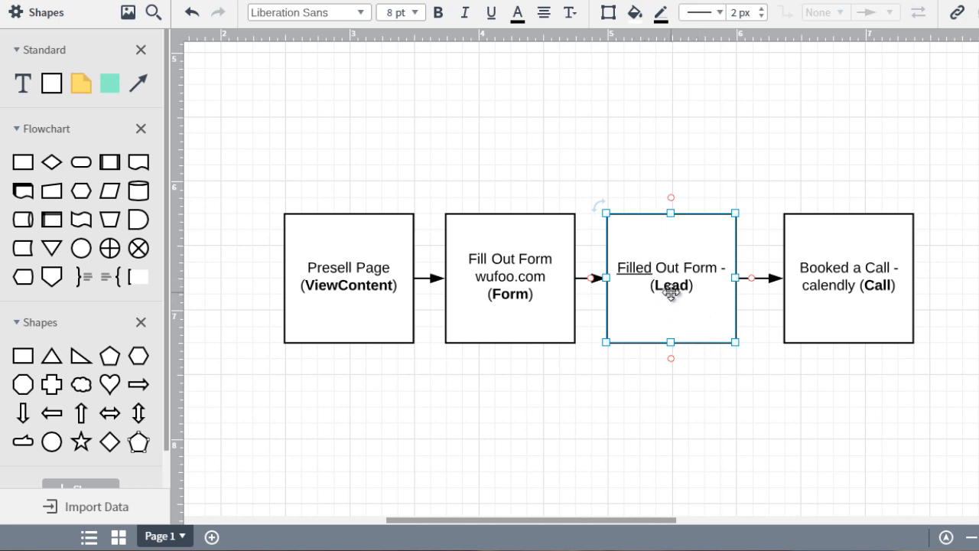
left_click(865, 239)
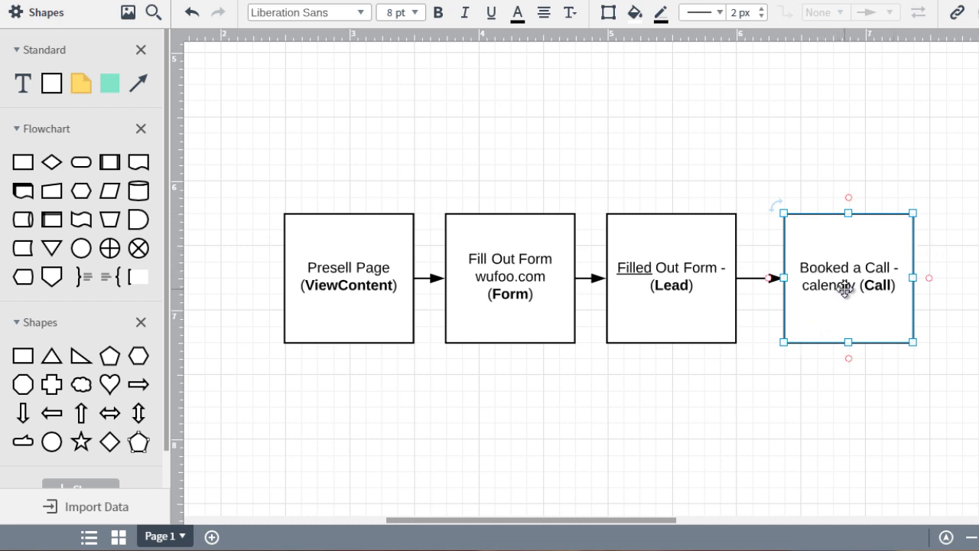
left_click(963, 187)
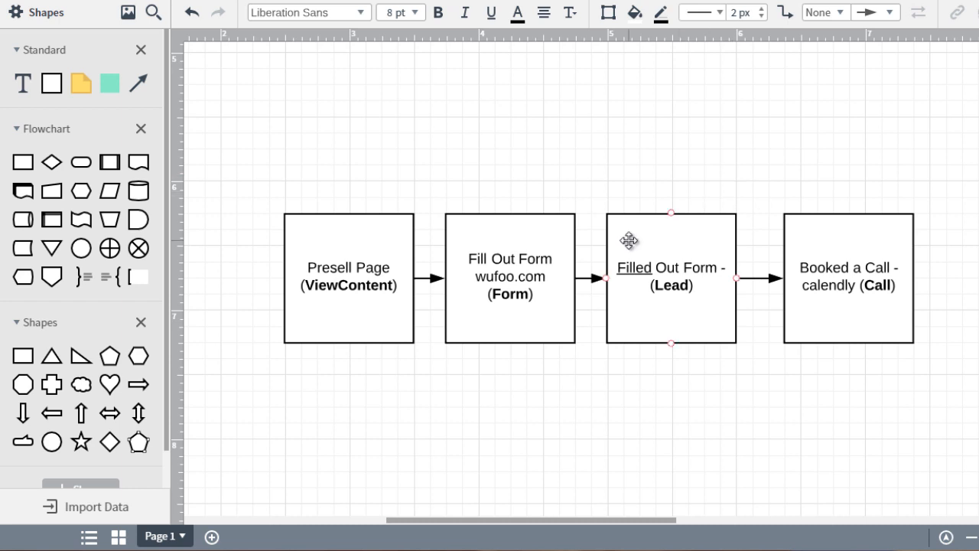
Examine the lead funnel from Presell Page to Booked a Call, box by box and as selected groups
left_click(621, 270)
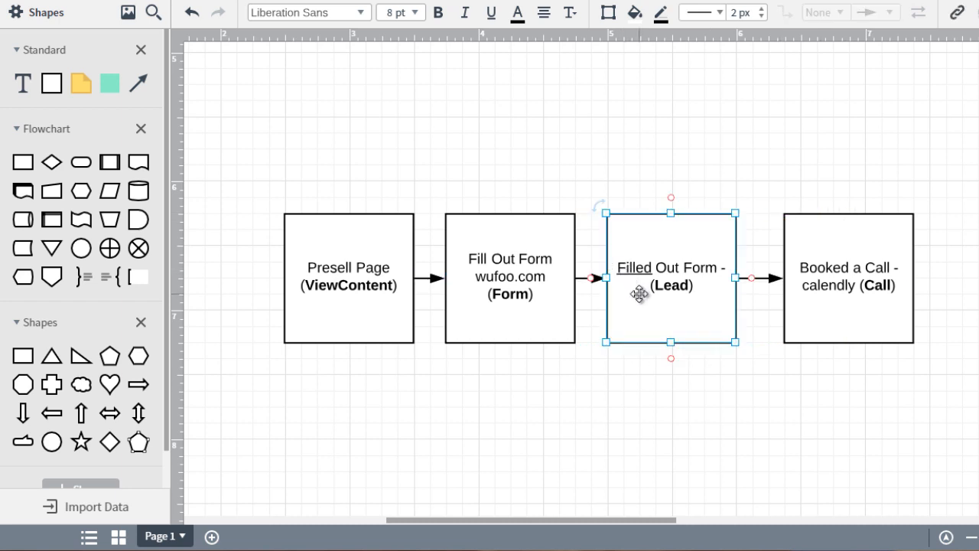
scroll(536, 287, "down", 1)
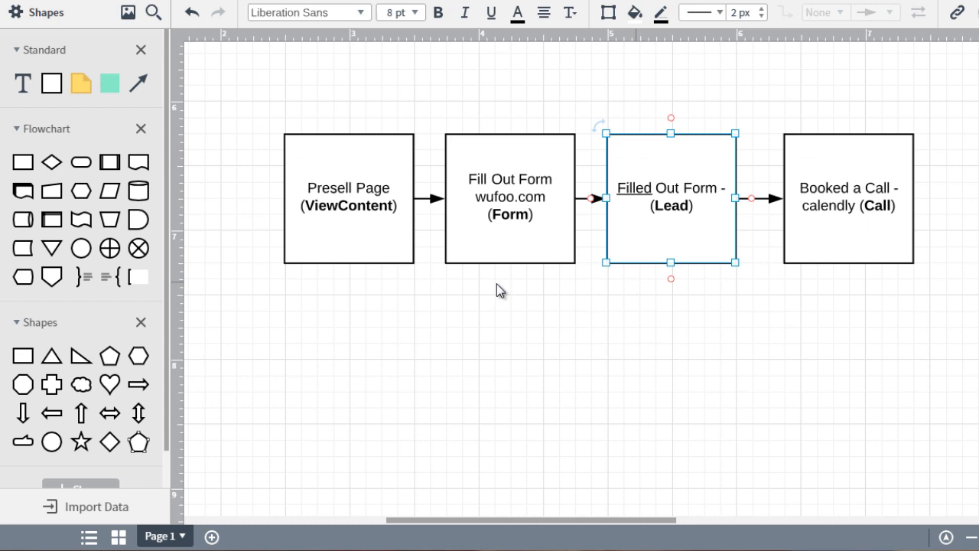
left_click(363, 231)
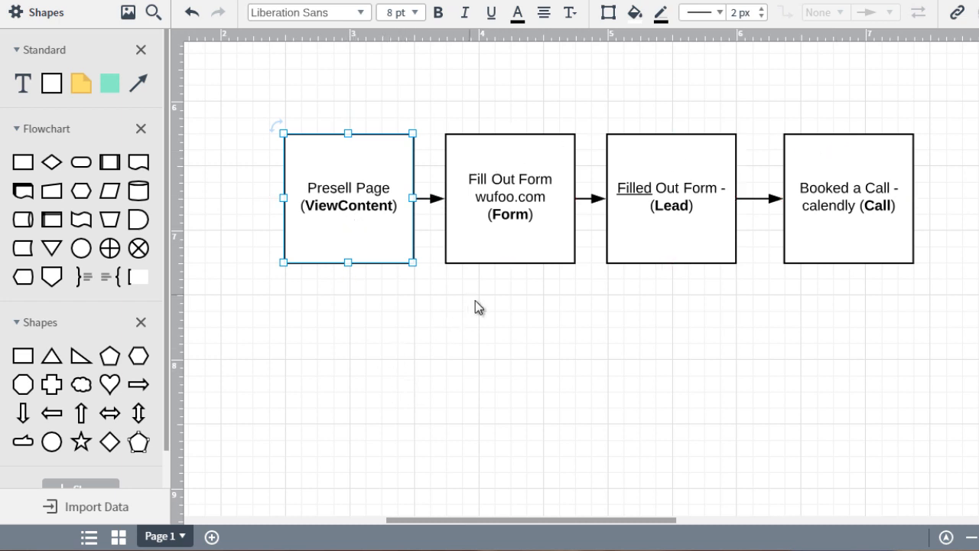
left_click(536, 235)
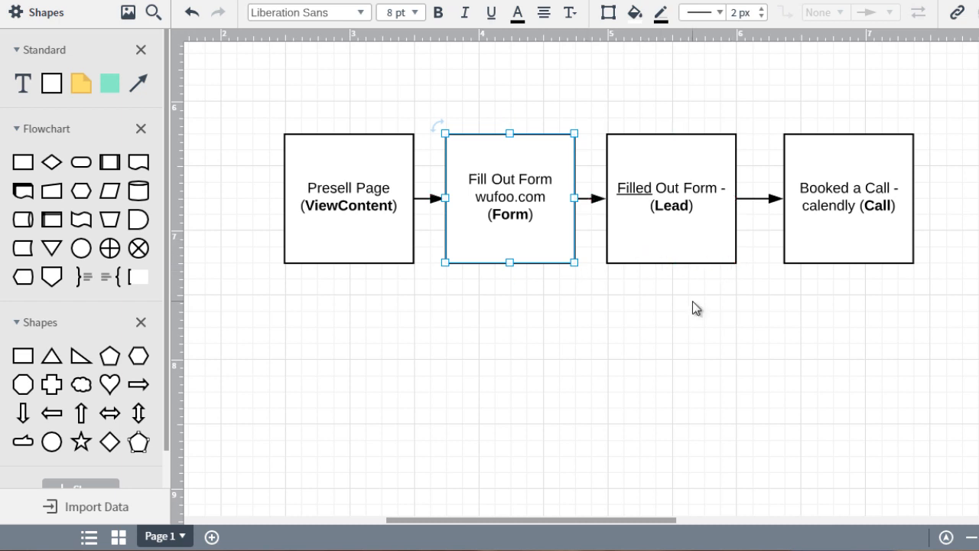
left_click(858, 187)
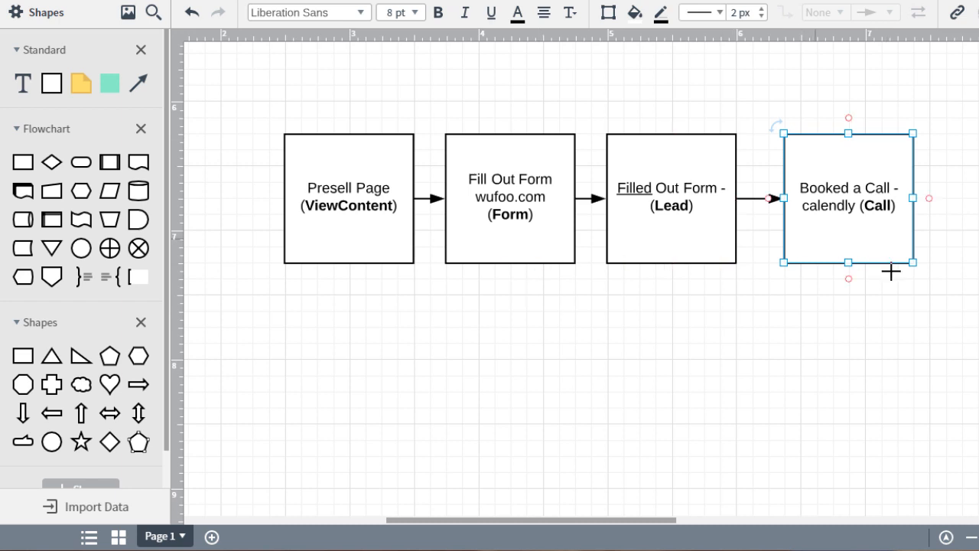
left_click(938, 265)
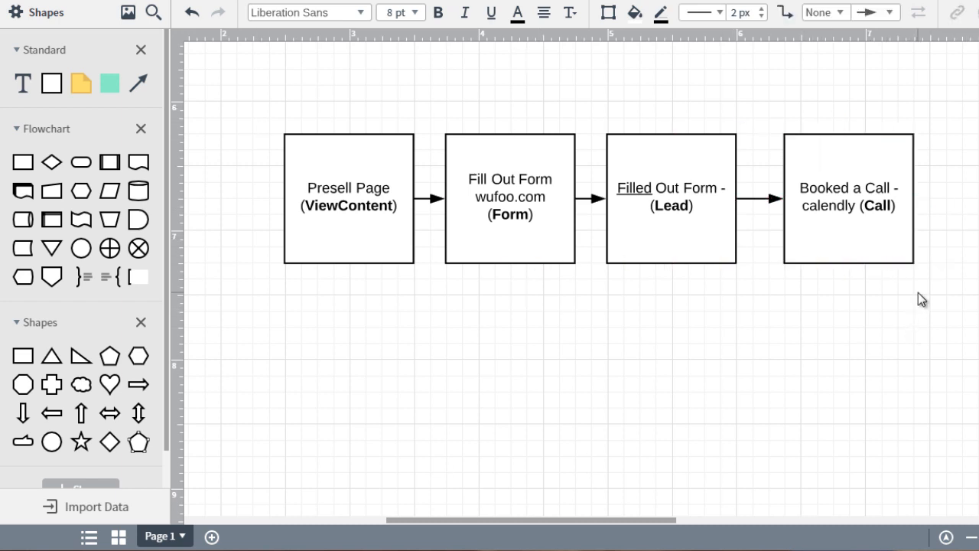
left_click(348, 188)
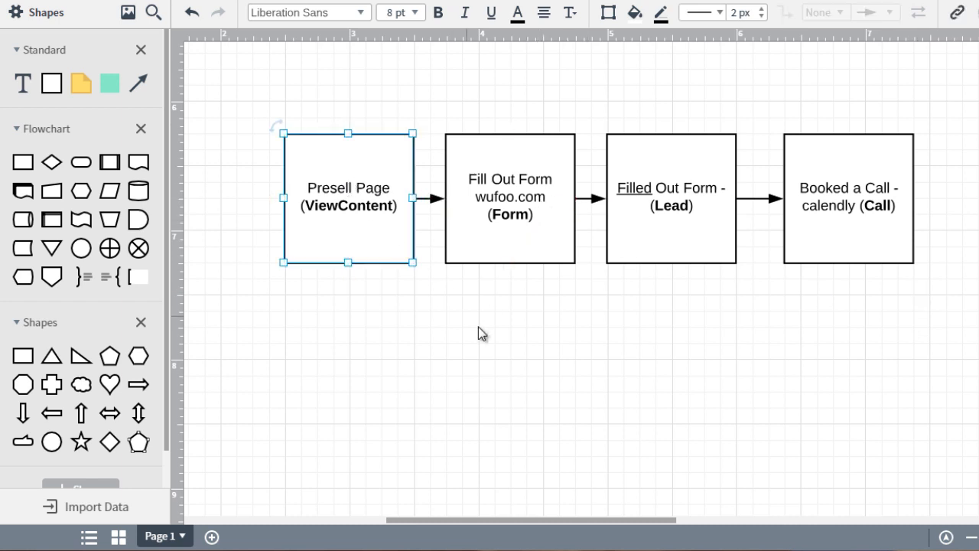
left_click(516, 222)
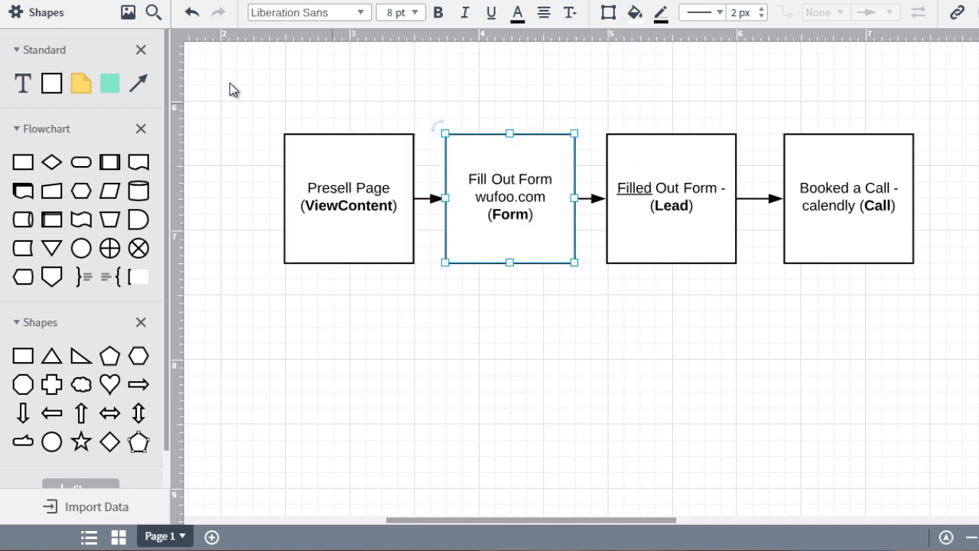
left_click_drag(228, 82, 724, 303)
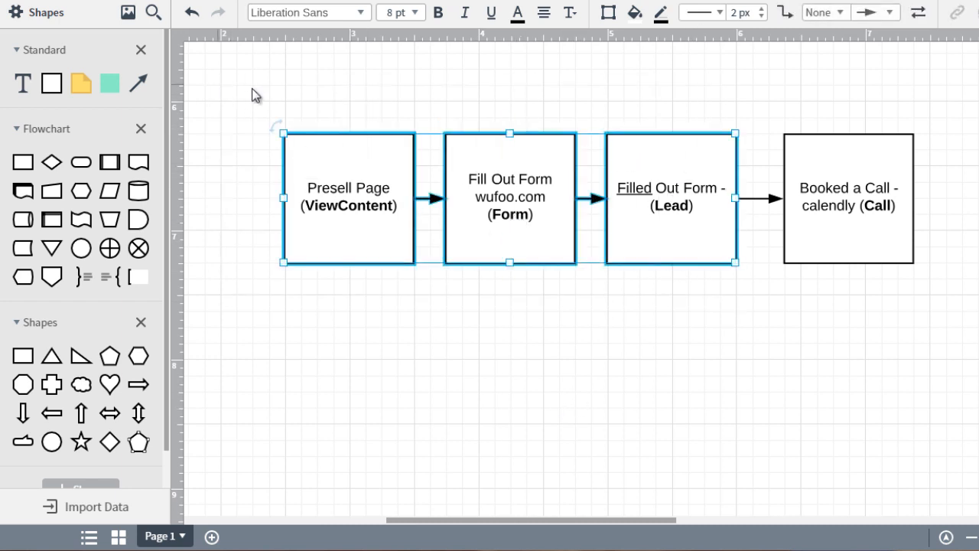
left_click_drag(248, 85, 969, 381)
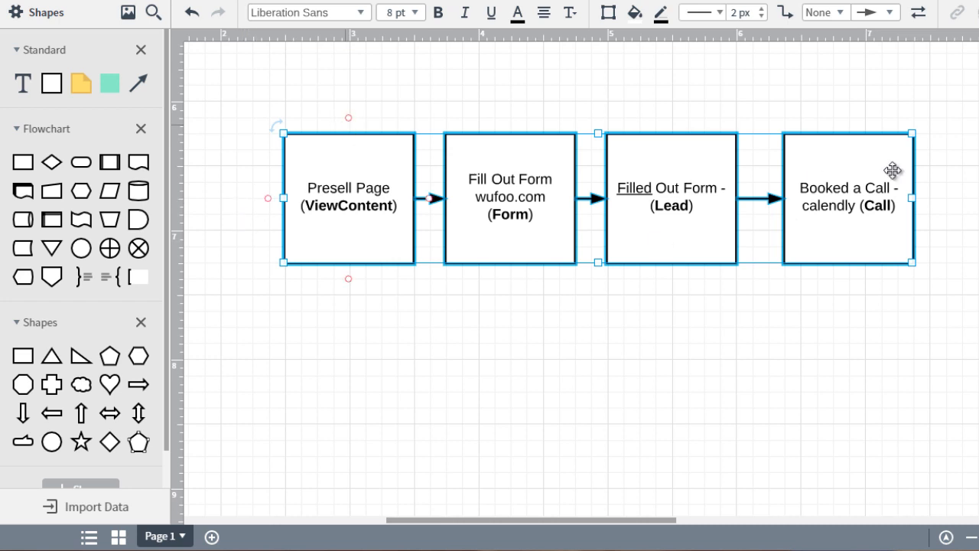
left_click(239, 102)
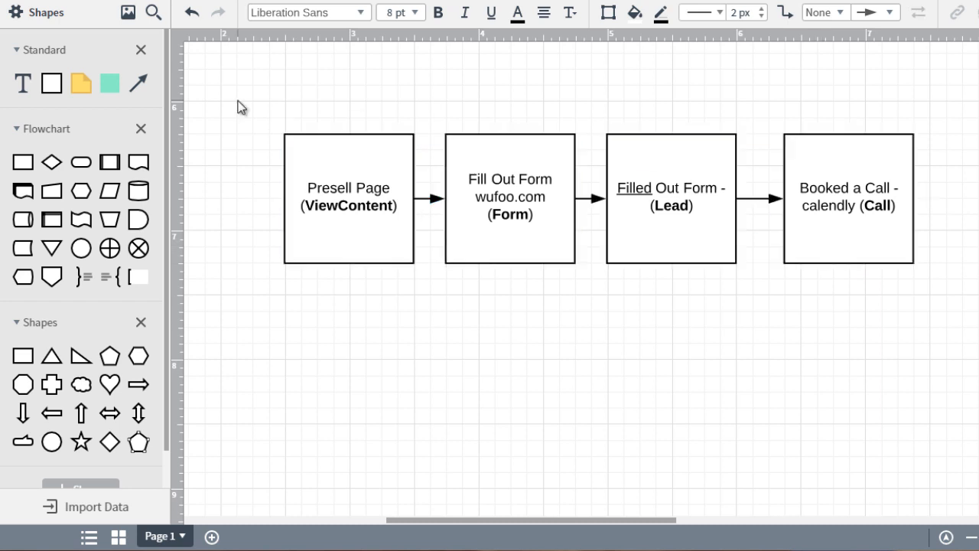
left_click_drag(960, 87, 733, 333)
left_click_drag(226, 100, 768, 342)
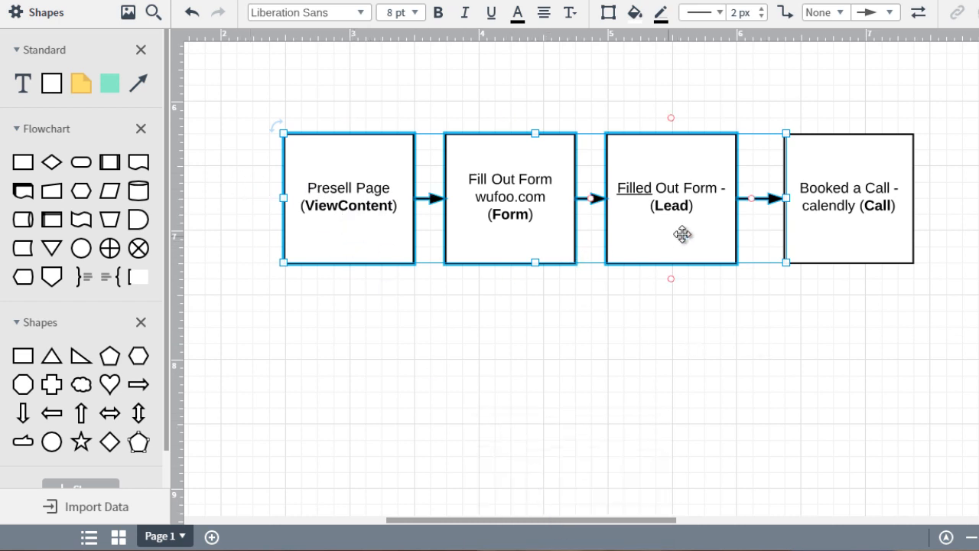
Switch to Notepad, examine the PageView and ViewContent track lines in the Facebook Pixel code, and return to the diagram
key("alt+Tab")
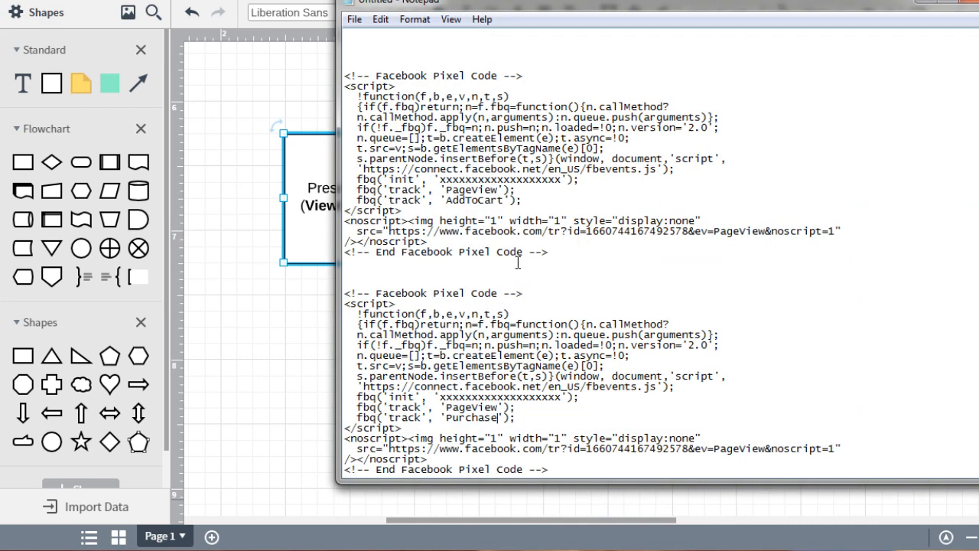
scroll(491, 174, "down", 1)
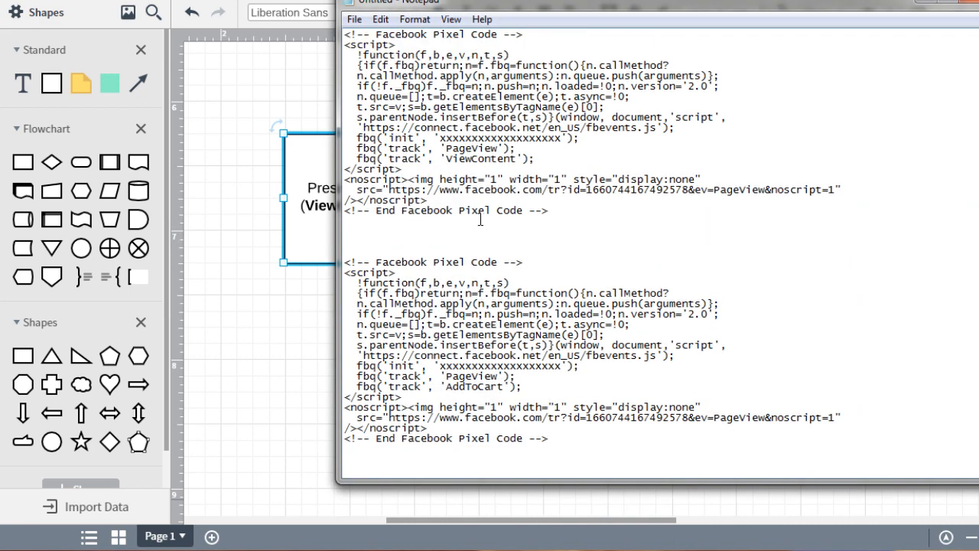
scroll(480, 219, "down", 1)
scroll(482, 215, "up", 1)
left_click_drag(499, 149, 517, 159)
left_click(446, 159)
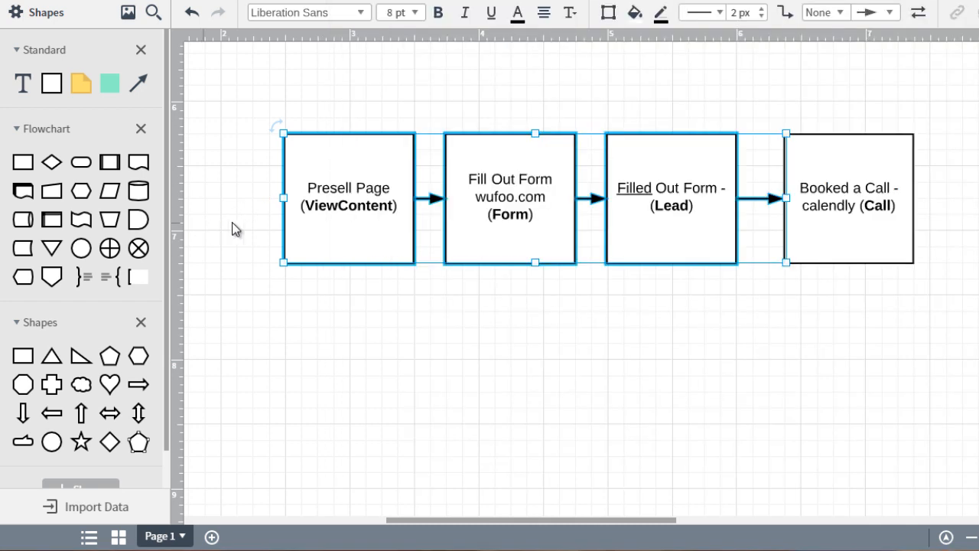
left_click(232, 222)
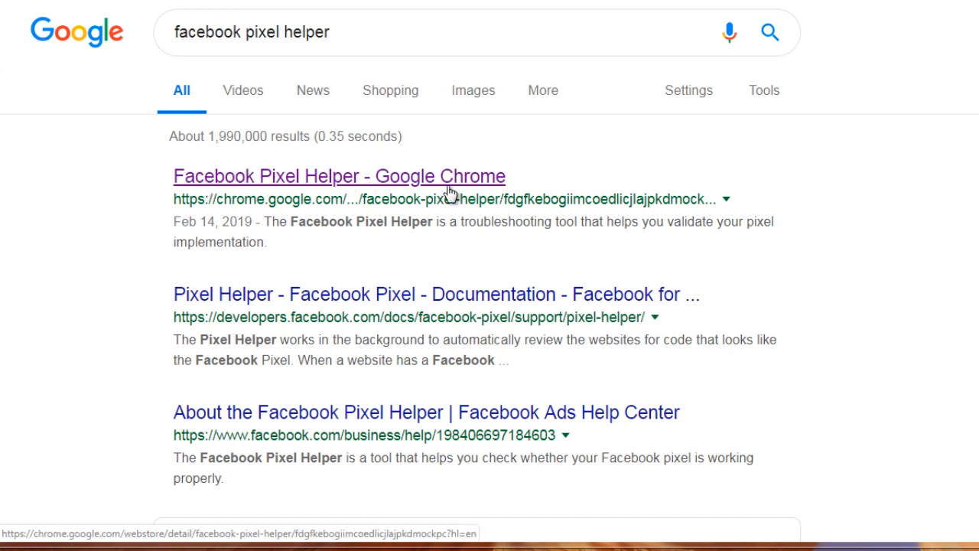
Open the Facebook Pixel Helper page in the Chrome Web Store from the search results and look through its overview
left_click(377, 173)
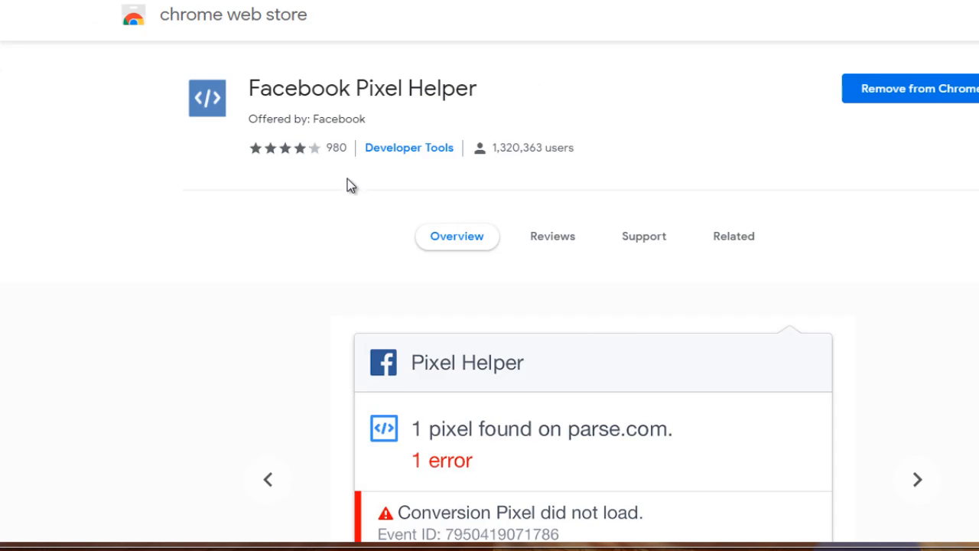
scroll(332, 229, "down", 2)
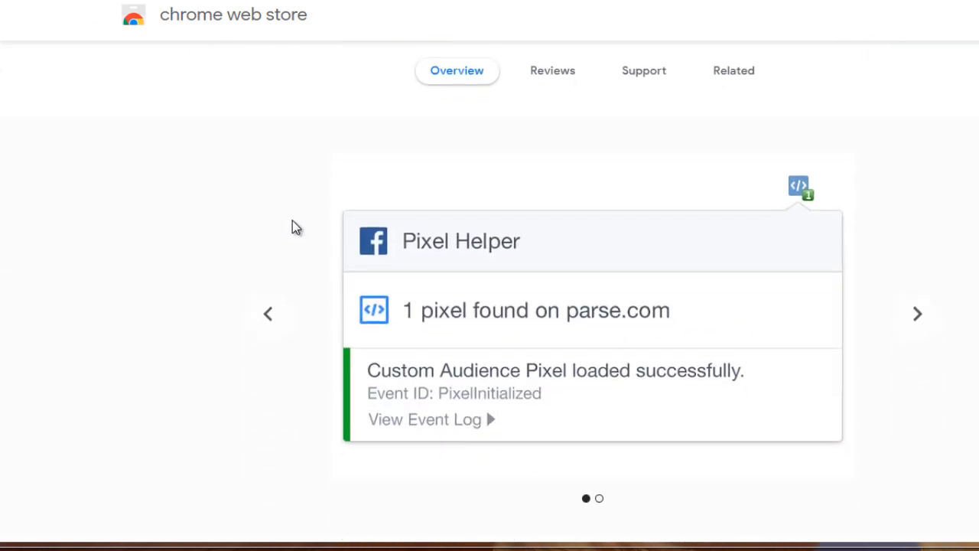
scroll(293, 225, "down", 1)
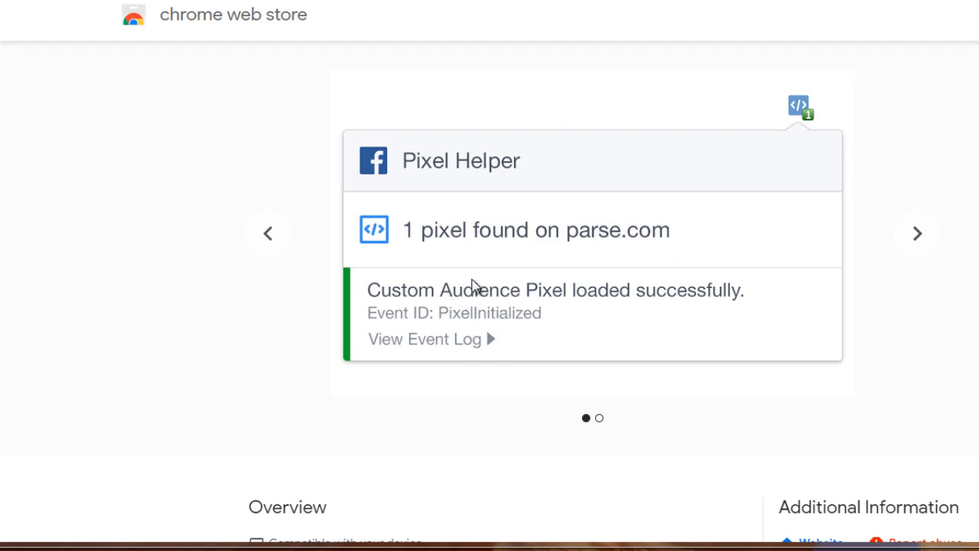
scroll(472, 286, "down", 3)
scroll(472, 286, "down", 2)
scroll(474, 287, "up", 7)
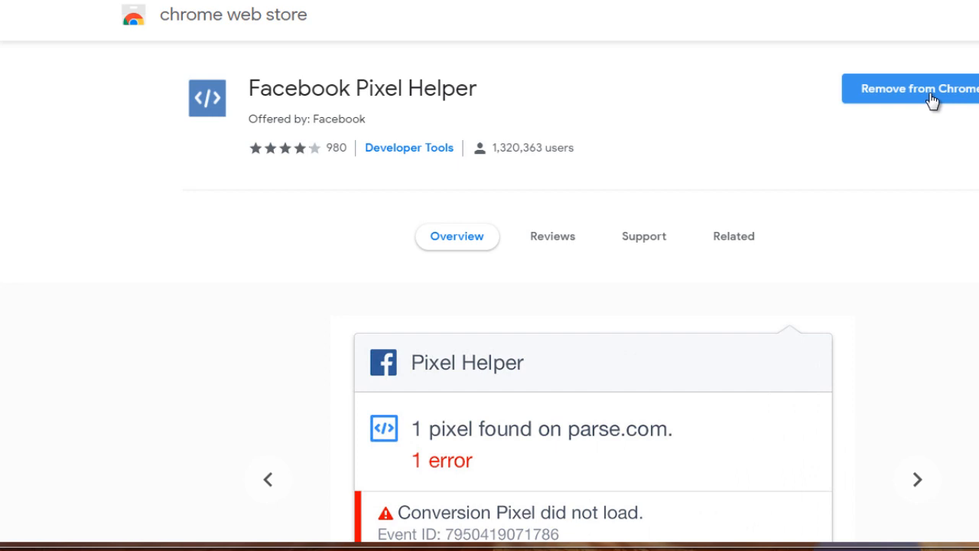
left_click(897, 79)
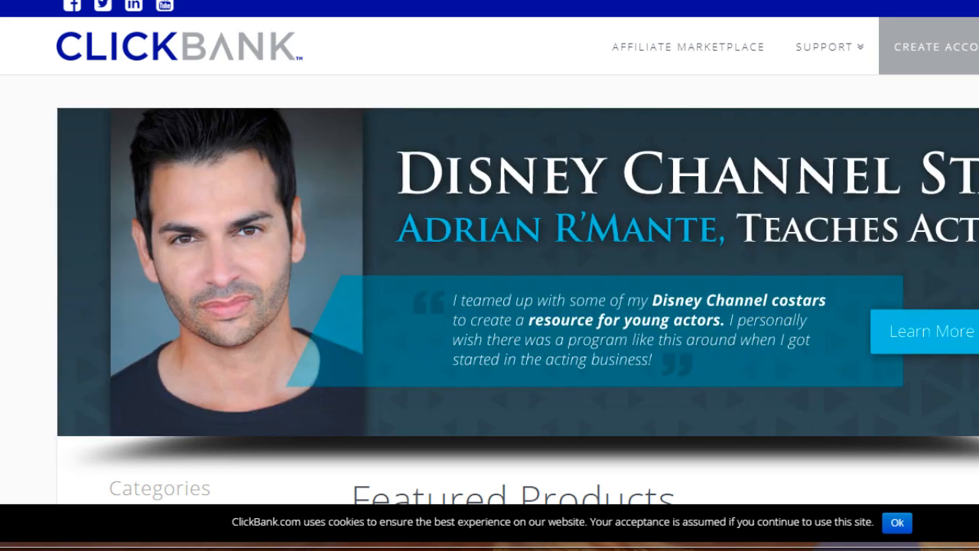
Open Facebook Pixel Helper on the ClickBank site and inspect the event info of the first PageView event
key("alt+f")
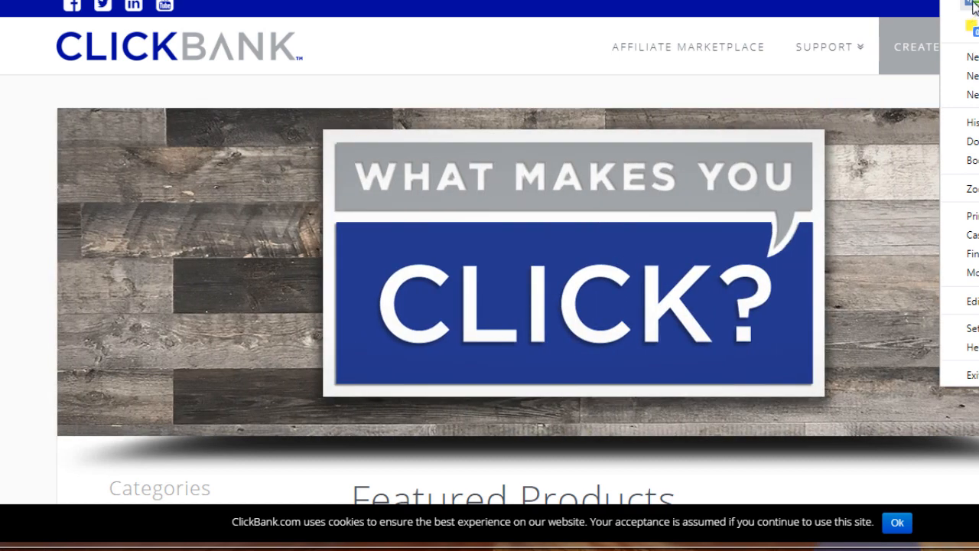
left_click(972, 4)
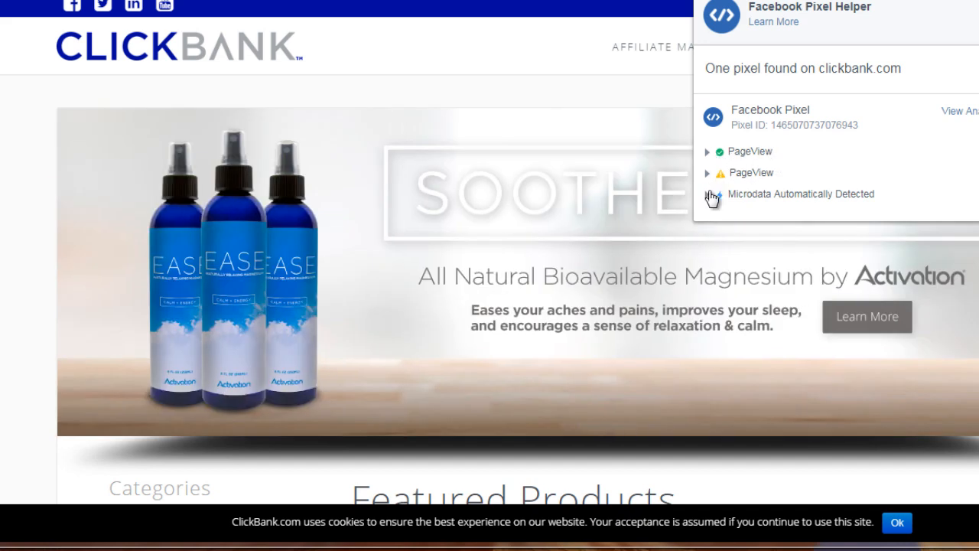
left_click(709, 153)
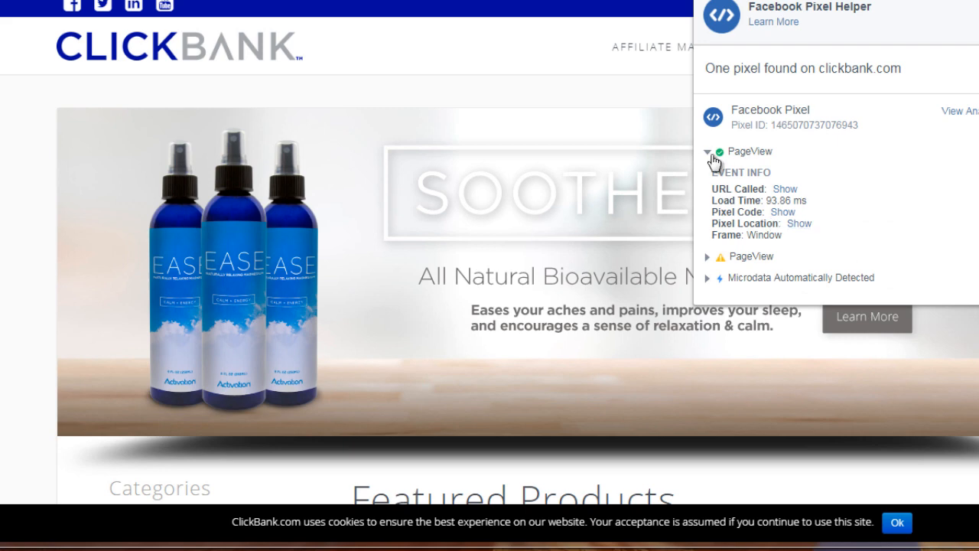
left_click(708, 153)
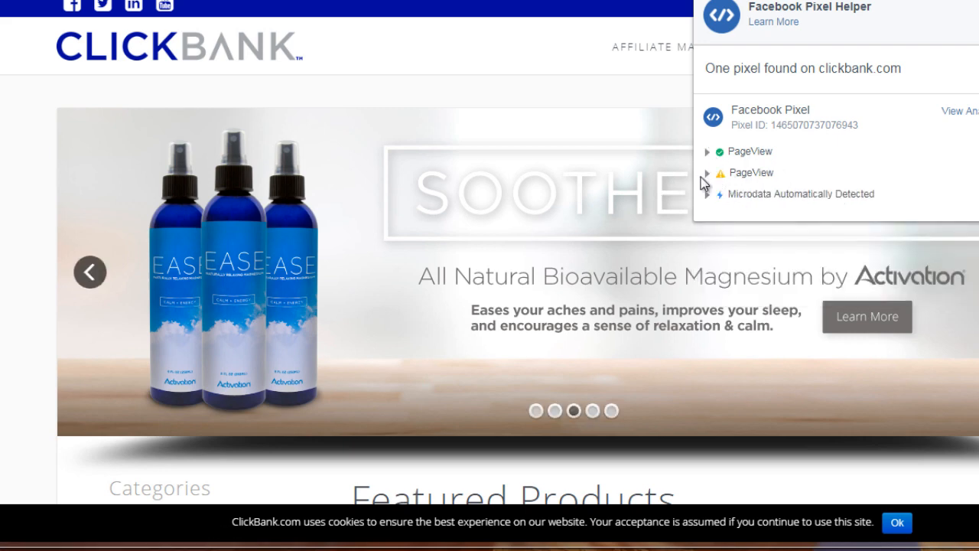